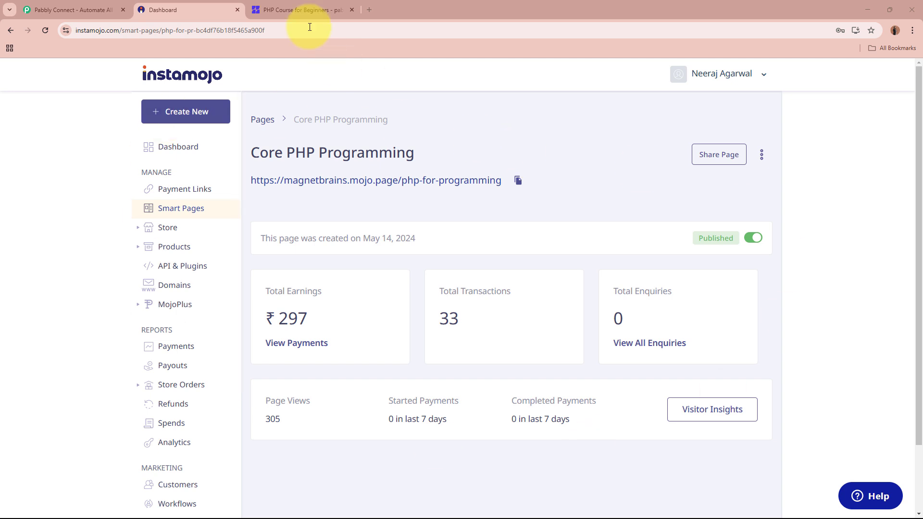
Compare the Instamojo sale page with the Zenler 'PHP Course for Beginners' overview, then go to Pabbly Connect
left_click(269, 9)
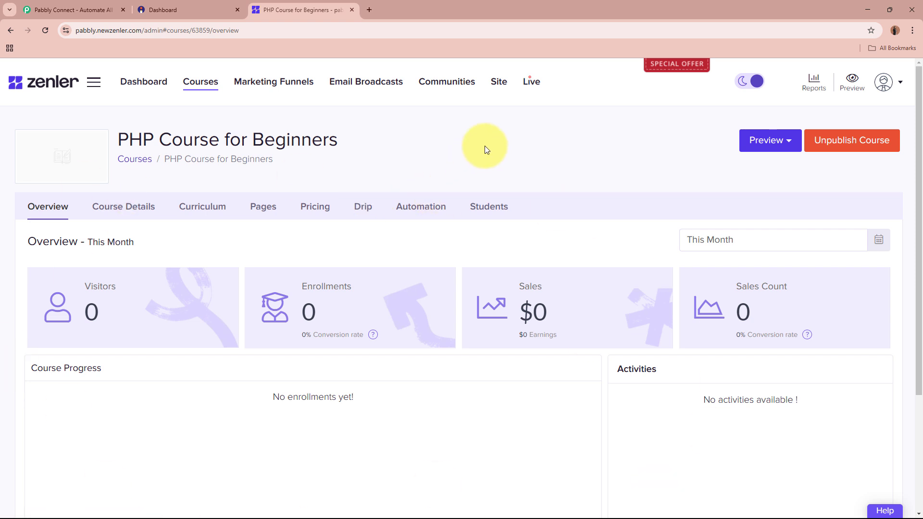
left_click(164, 10)
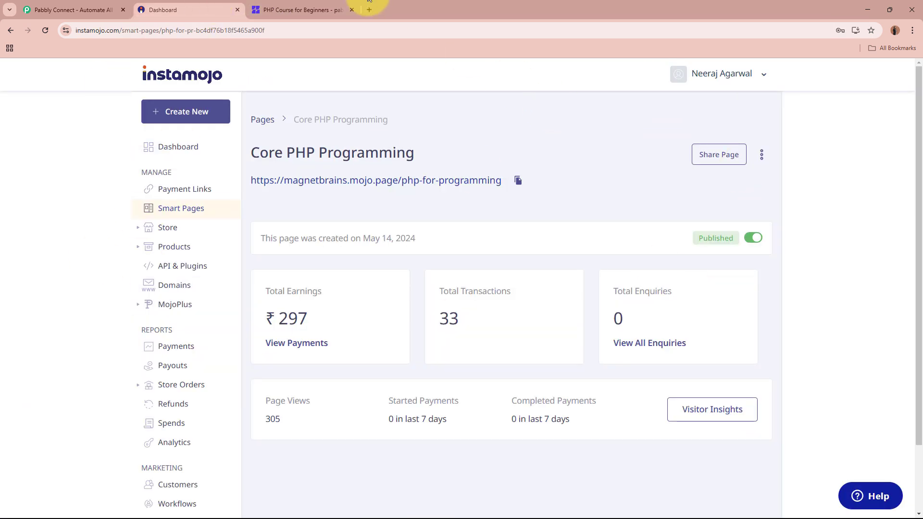
left_click(303, 10)
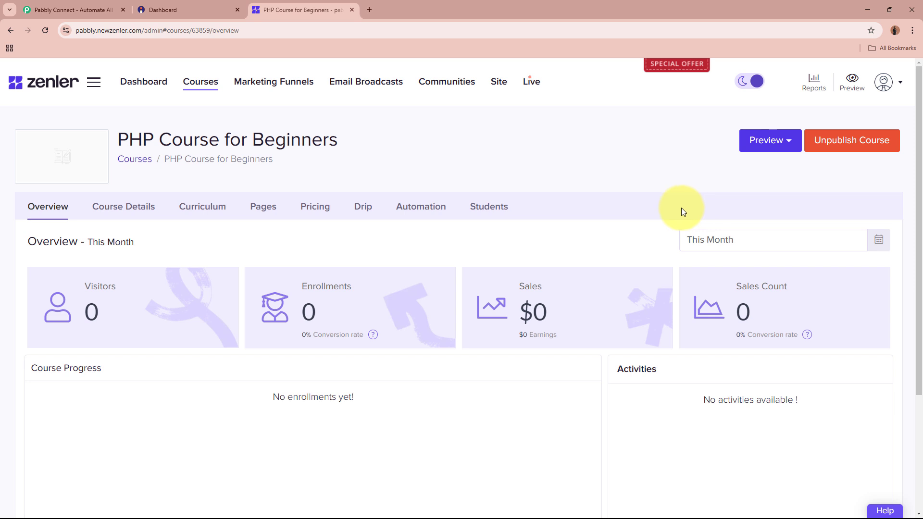
left_click(182, 9)
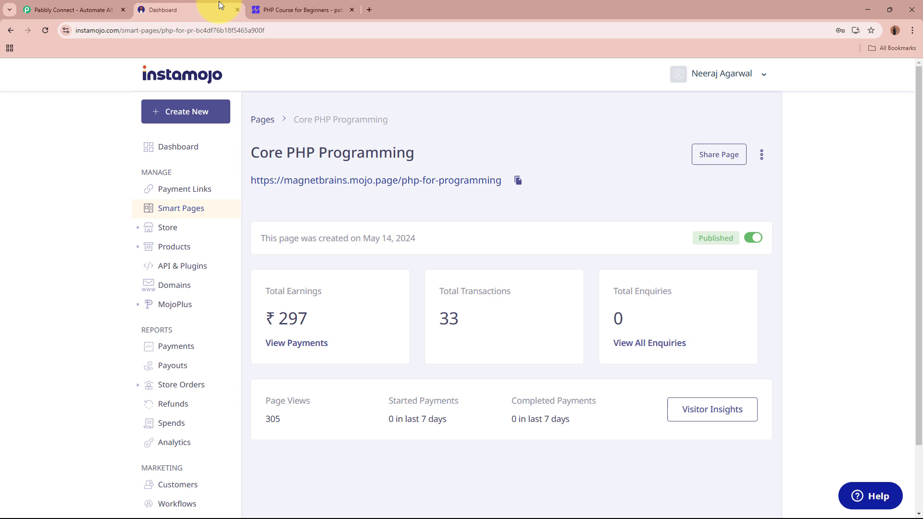
left_click(293, 4)
left_click(48, 7)
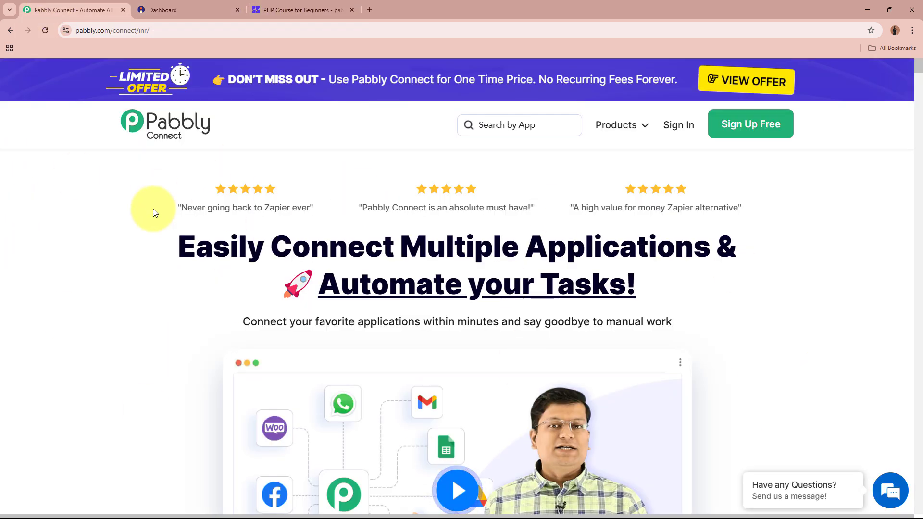
Sign in from the Pabbly Connect homepage to reach the All Pabbly Apps page
left_click(79, 31)
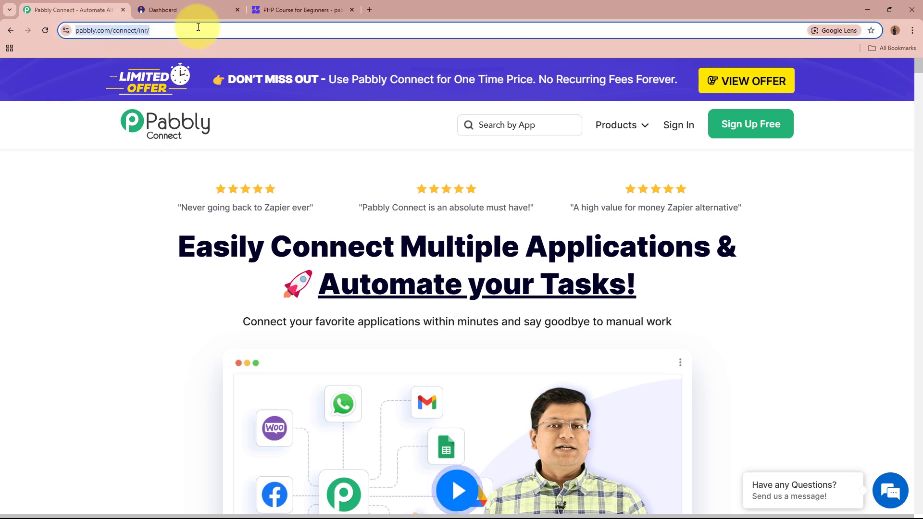
left_click(110, 270)
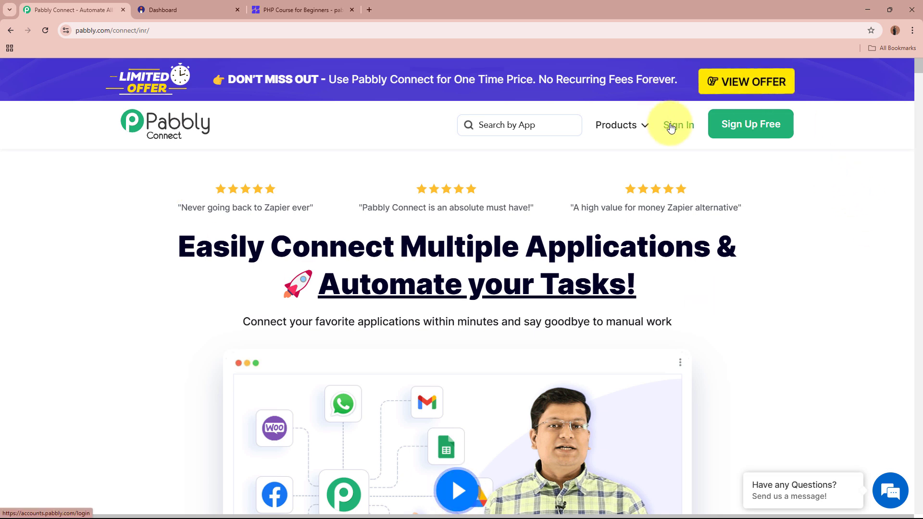
left_click(761, 134)
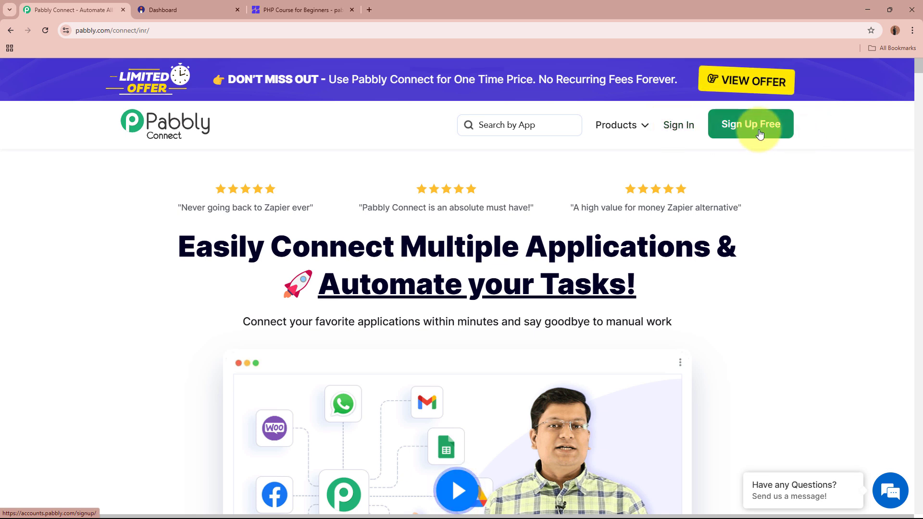
left_click(679, 125)
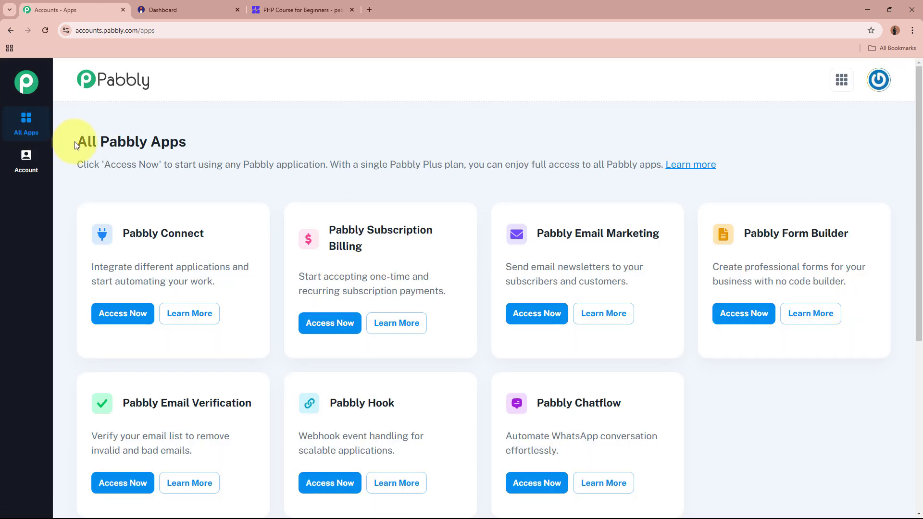
Launch Pabbly Connect from the apps list, opening the dashboard with 9993 tasks remaining
left_click_drag(74, 144, 217, 138)
left_click(217, 138)
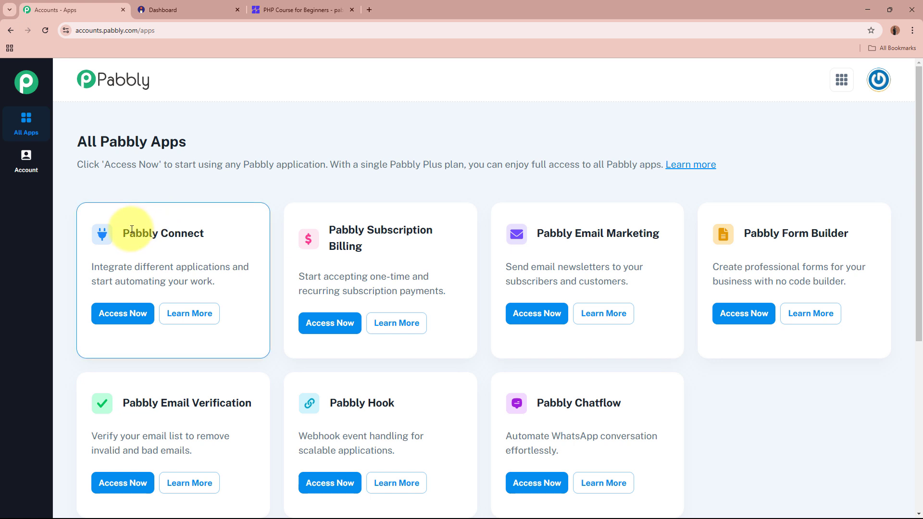
left_click_drag(124, 234, 216, 232)
left_click(215, 231)
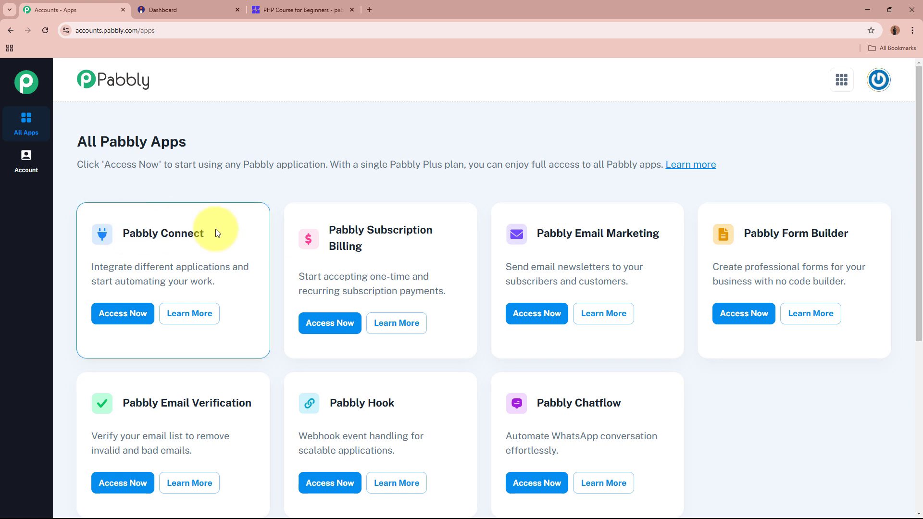
left_click(124, 314)
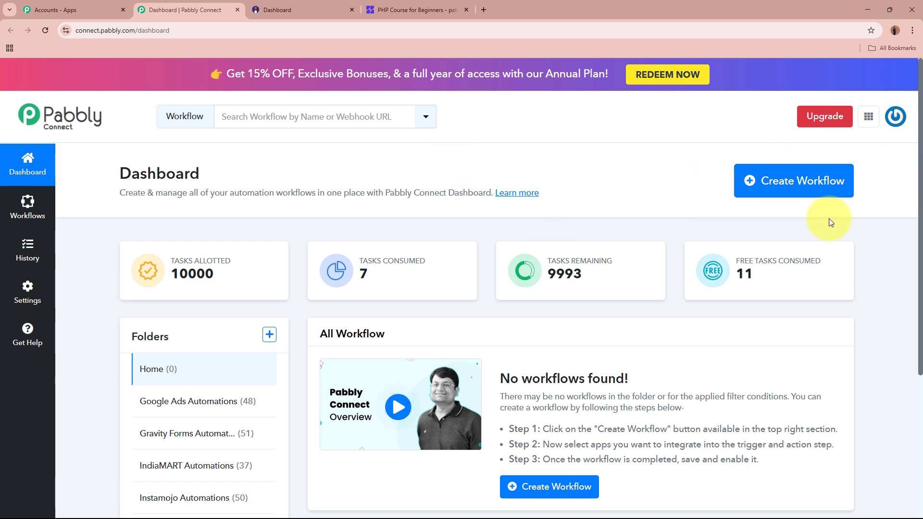
Start a new workflow and paste the name 'Enroll Zenler User on Instamojo Sale'
left_click(791, 179)
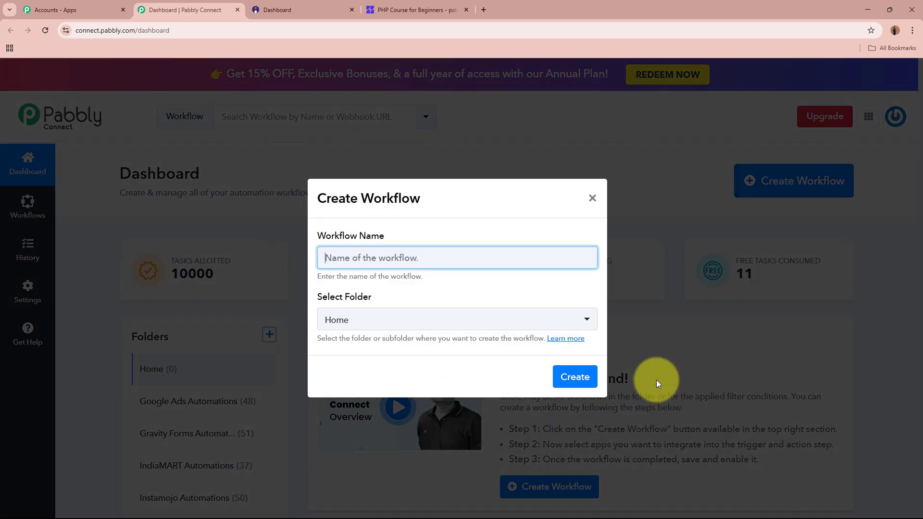
left_click_drag(310, 233, 391, 237)
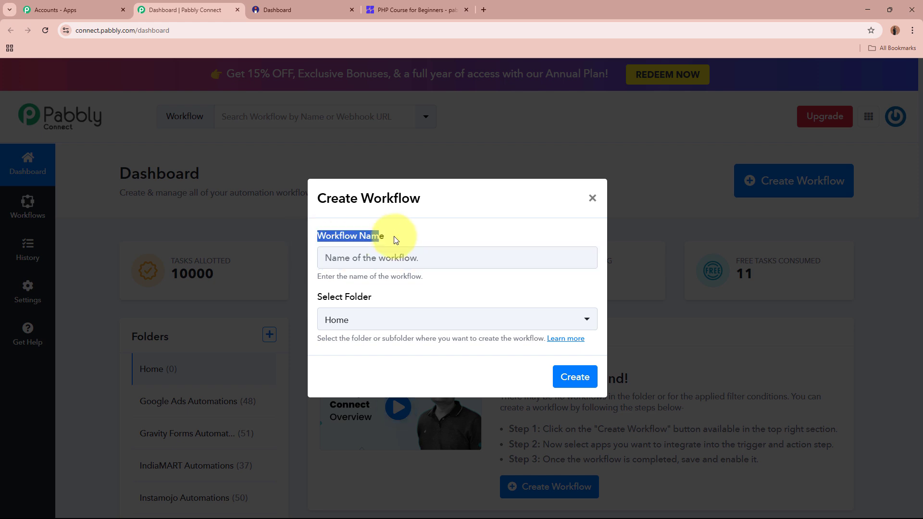
left_click_drag(305, 298, 406, 295)
left_click(407, 258)
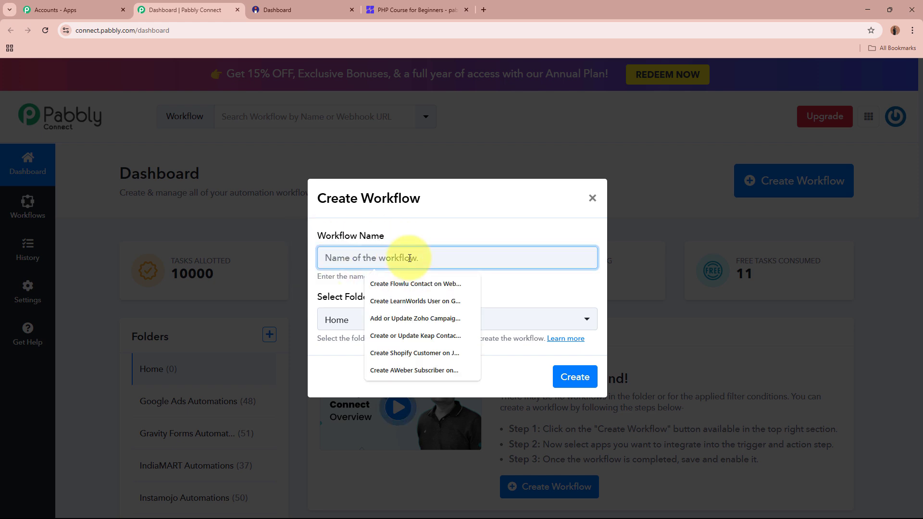
type("Enroll Zenler User on Instamojo Sale")
left_click_drag(321, 258, 470, 267)
left_click(476, 295)
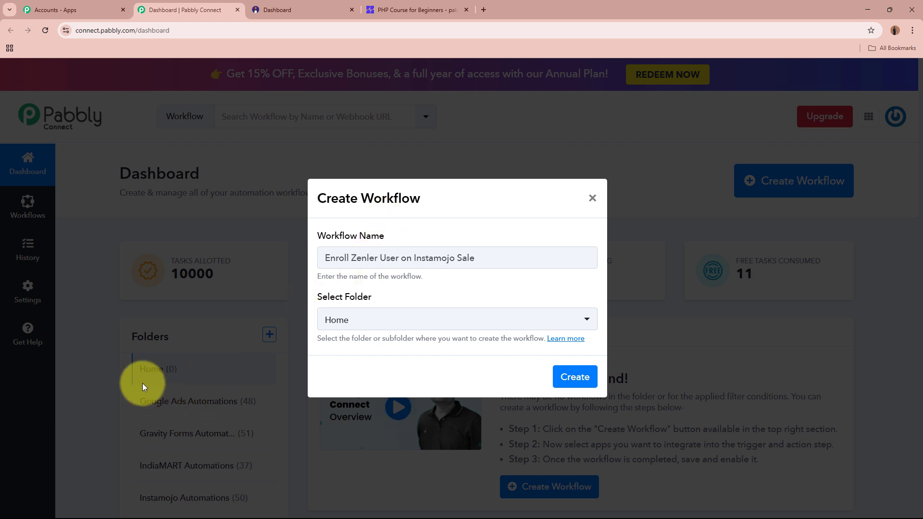
left_click_drag(313, 299, 449, 295)
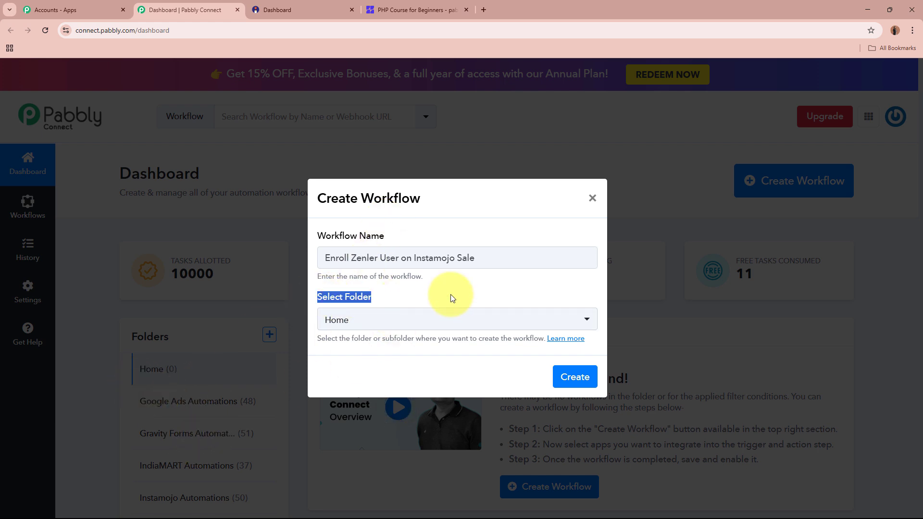
left_click(449, 295)
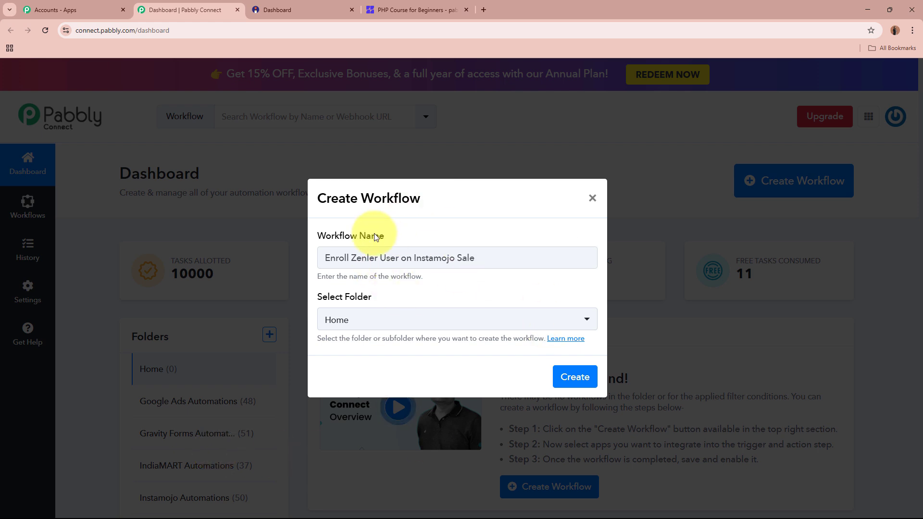
Place the workflow in the Instamojo Automations folder and create it
left_click(447, 319)
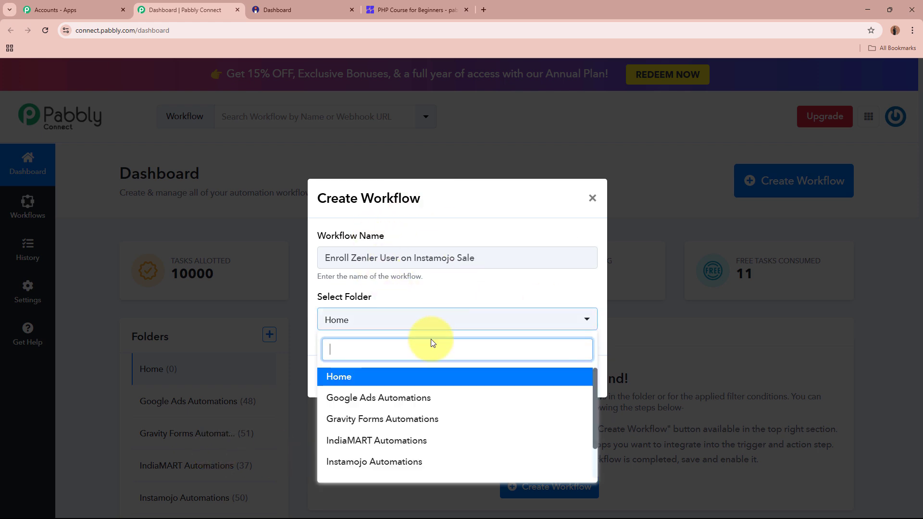
left_click(345, 463)
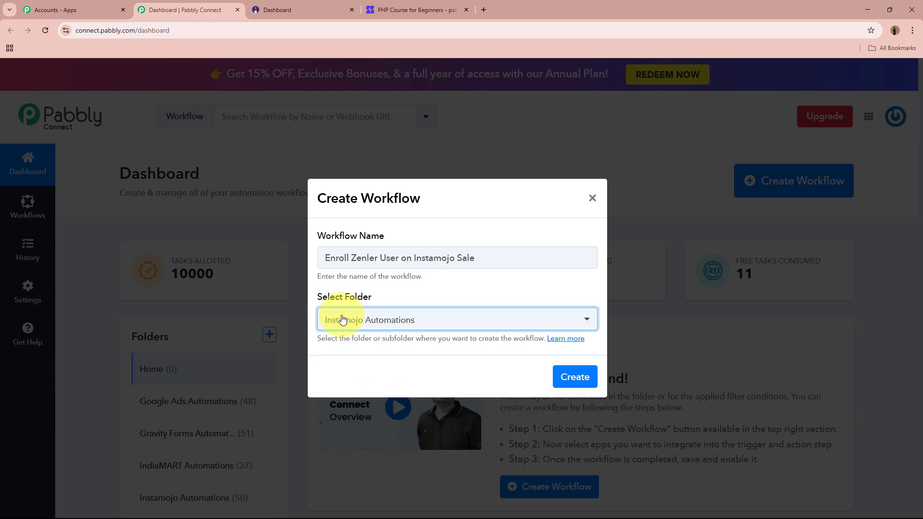
left_click(377, 362)
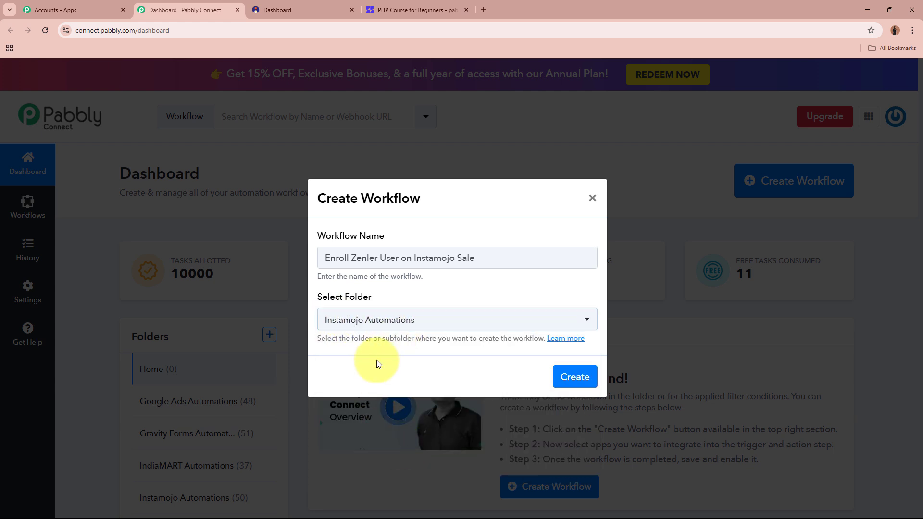
left_click_drag(330, 258, 498, 260)
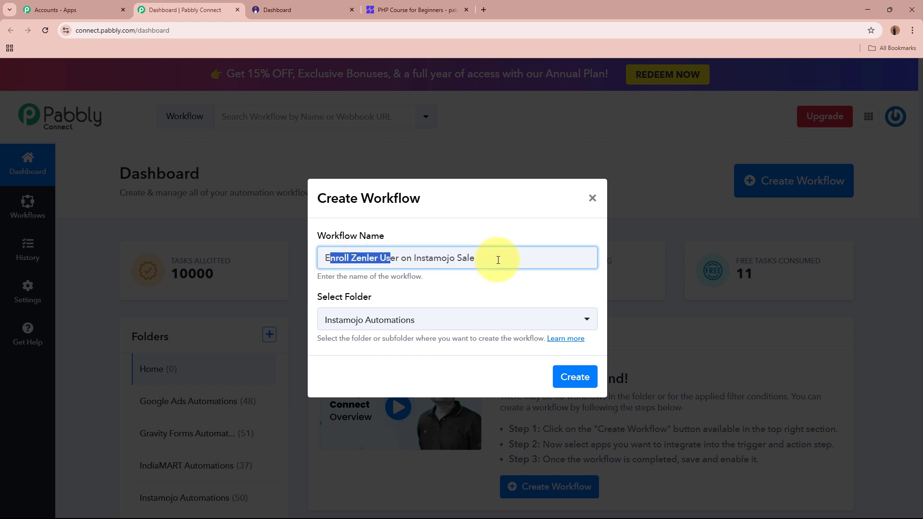
left_click(499, 259)
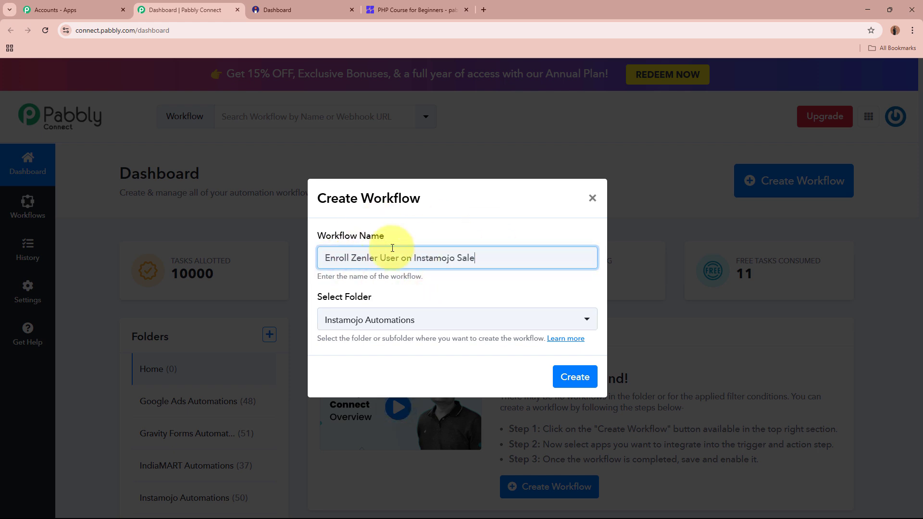
left_click(456, 289)
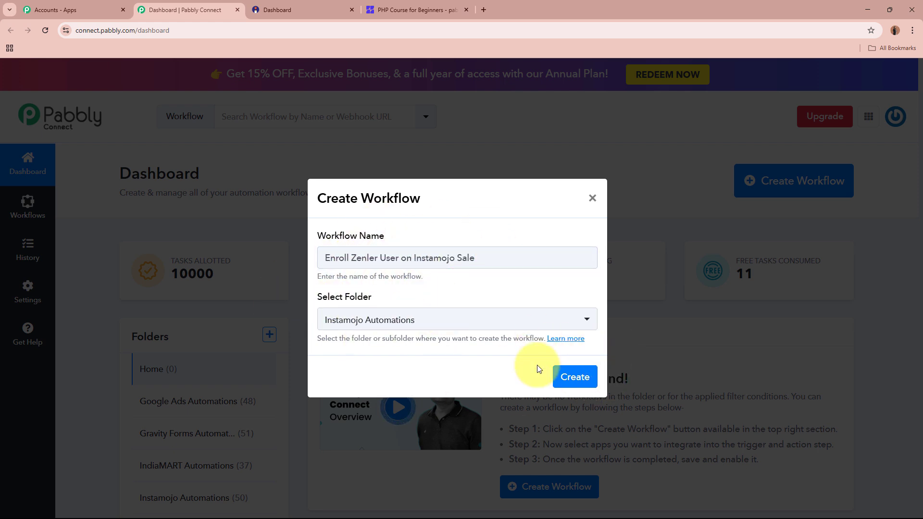
left_click(568, 377)
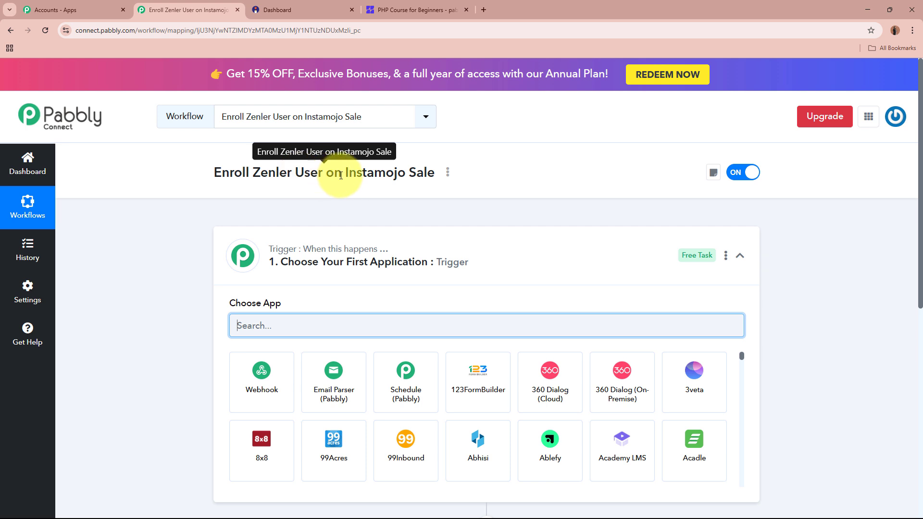
Search 'Insta' in the trigger step and choose Instamojo V1 as the trigger app
left_click(603, 245)
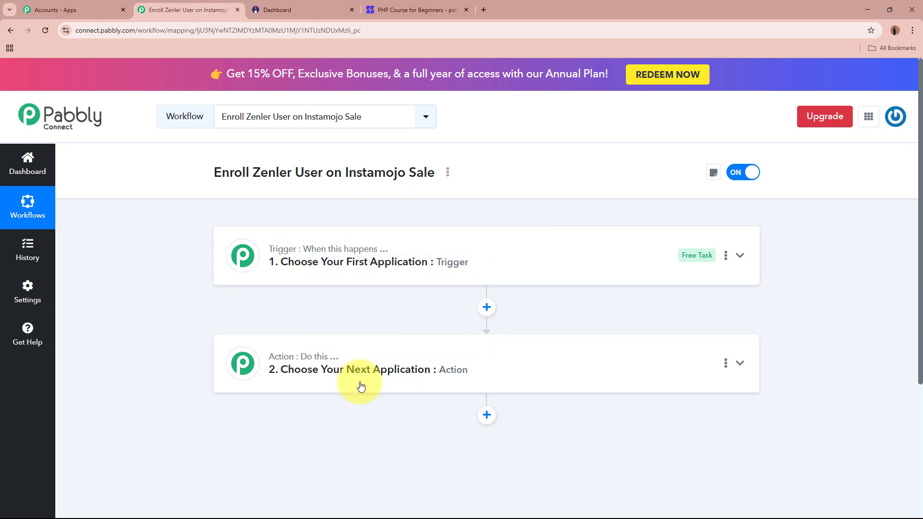
left_click(558, 261)
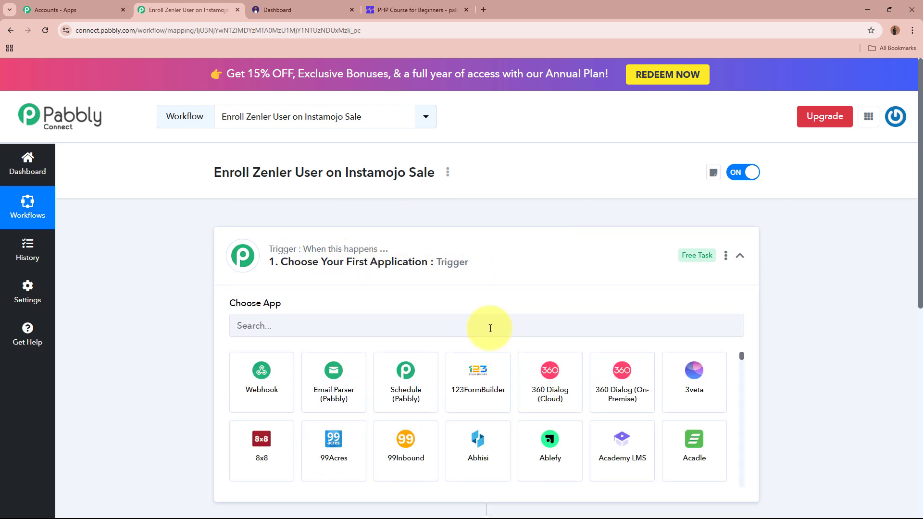
left_click(490, 328)
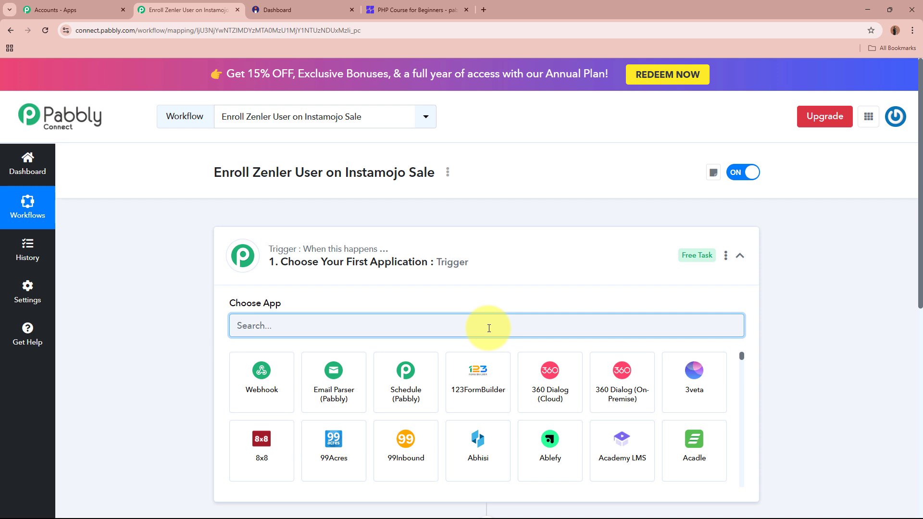
type("U")
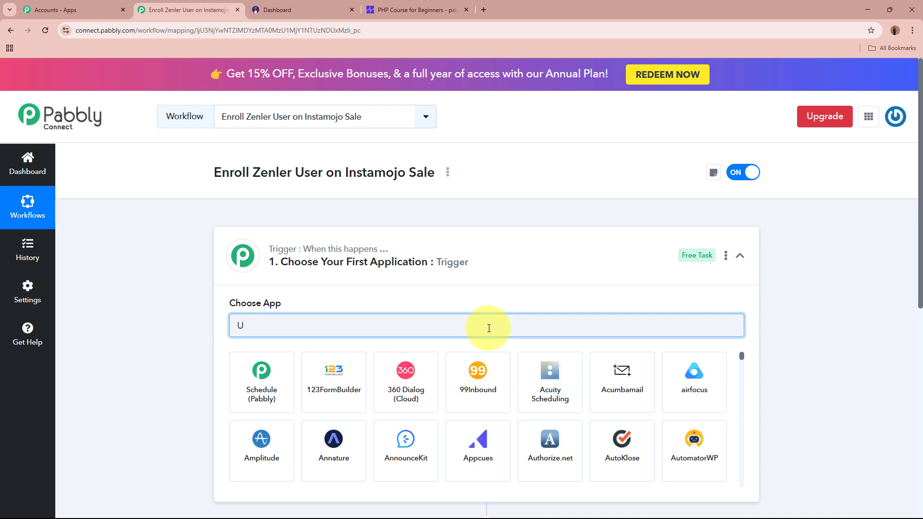
type("Insta")
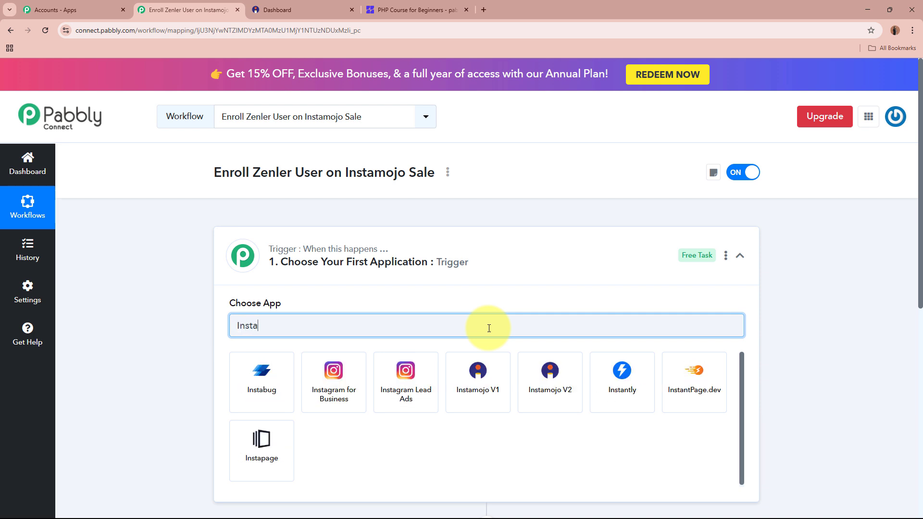
left_click(477, 367)
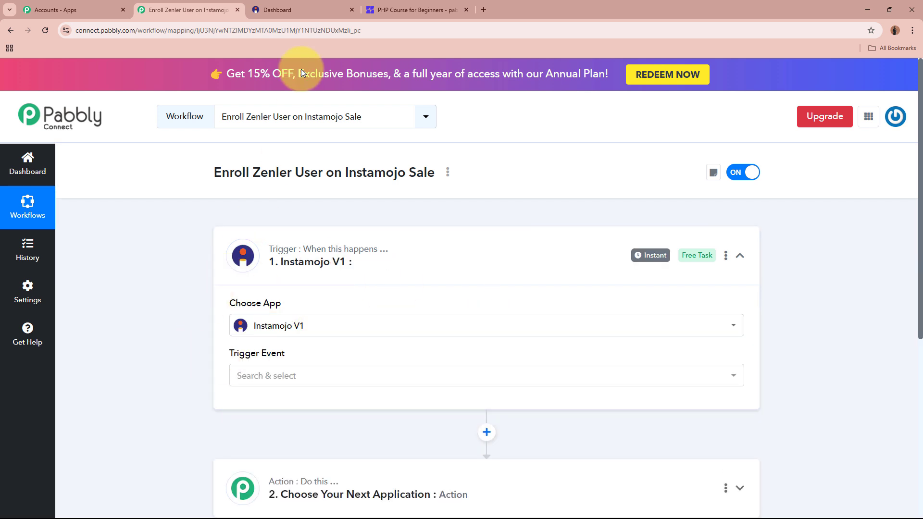
Set New Sale as the Instamojo V1 trigger event
left_click(302, 9)
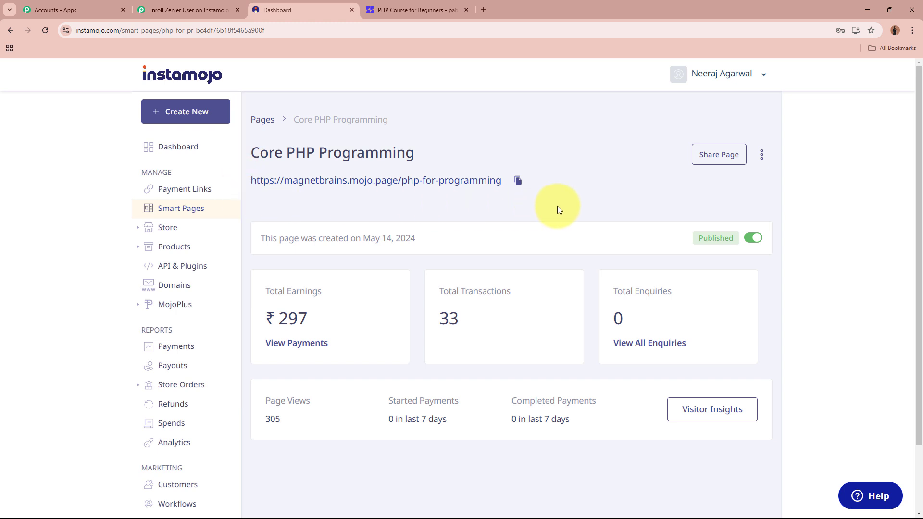
left_click(188, 10)
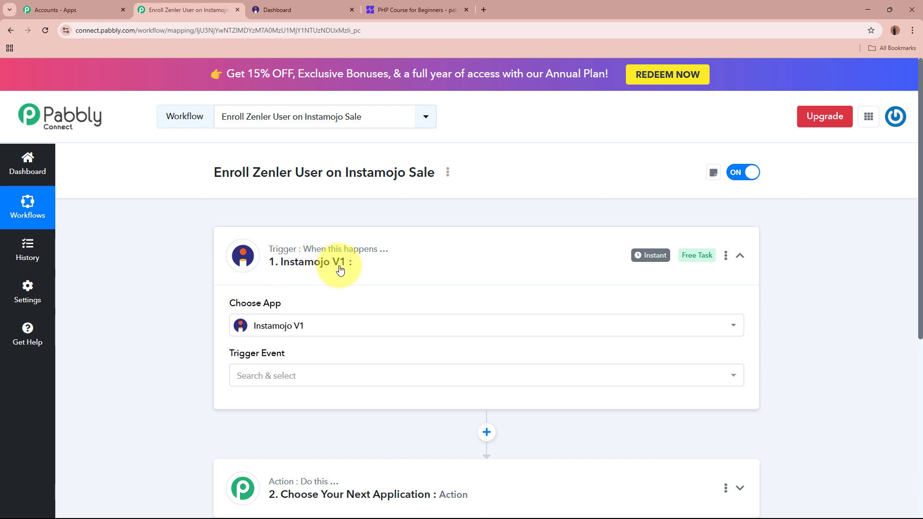
left_click(324, 383)
left_click(330, 435)
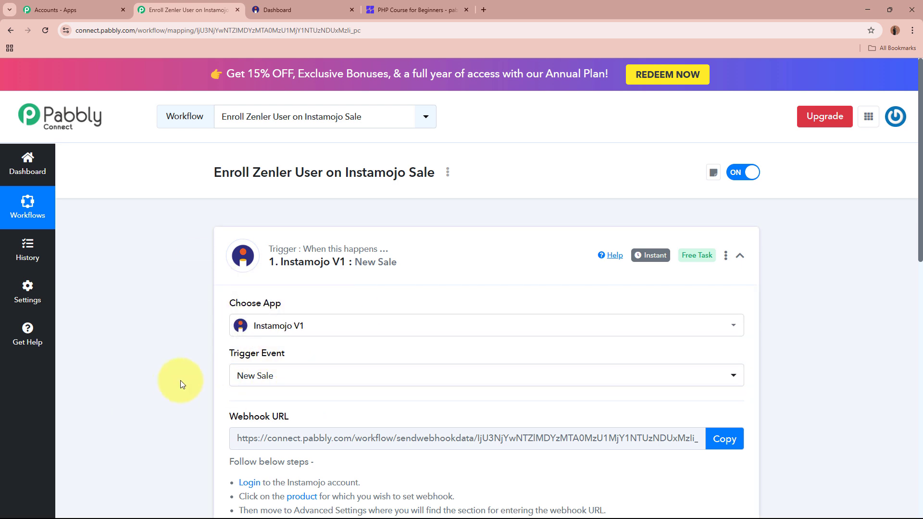
Copy the trigger's webhook URL and bring up the Instamojo page
scroll(173, 382, "down", 3)
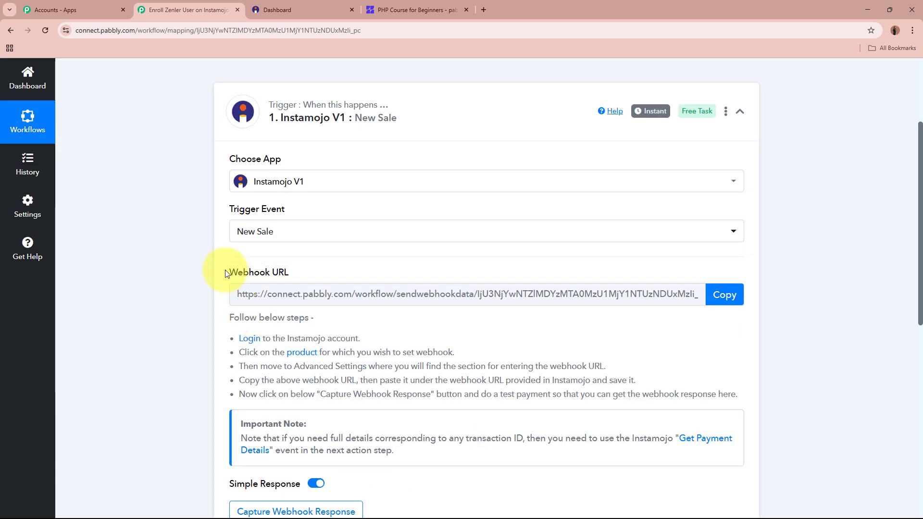
left_click_drag(230, 270, 304, 269)
left_click(117, 284)
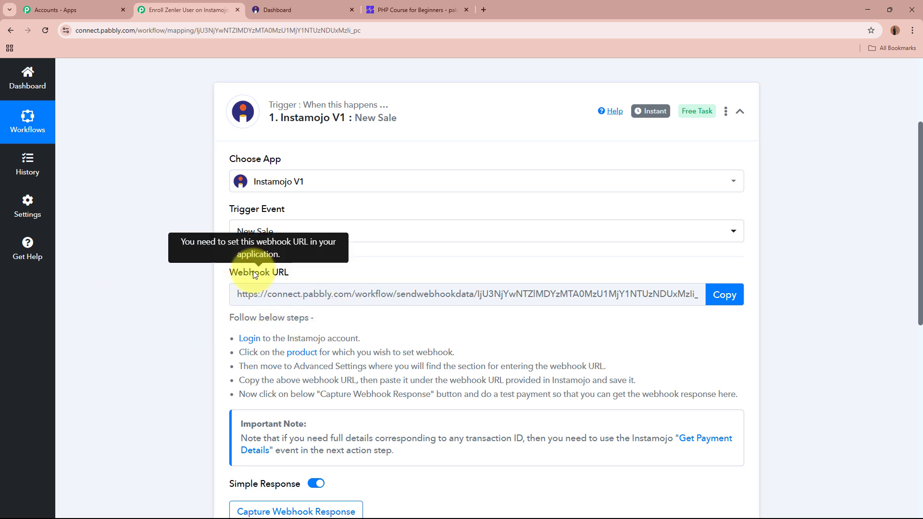
scroll(237, 268, "up", 2)
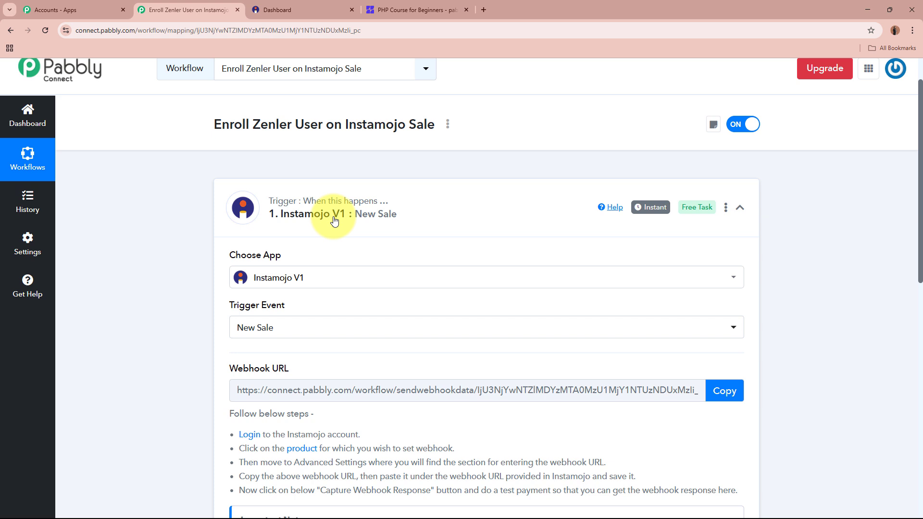
scroll(335, 221, "down", 2)
left_click_drag(226, 313, 761, 400)
left_click(759, 397)
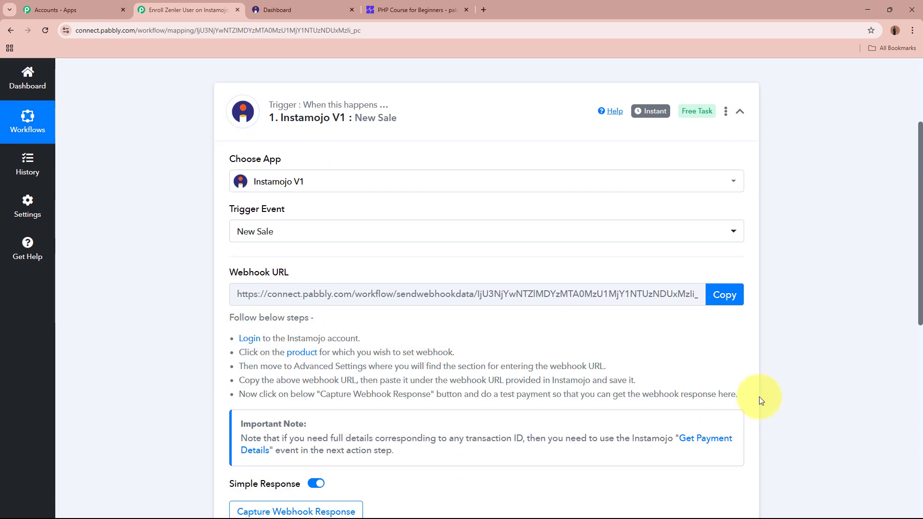
left_click(726, 295)
scroll(822, 318, "up", 3)
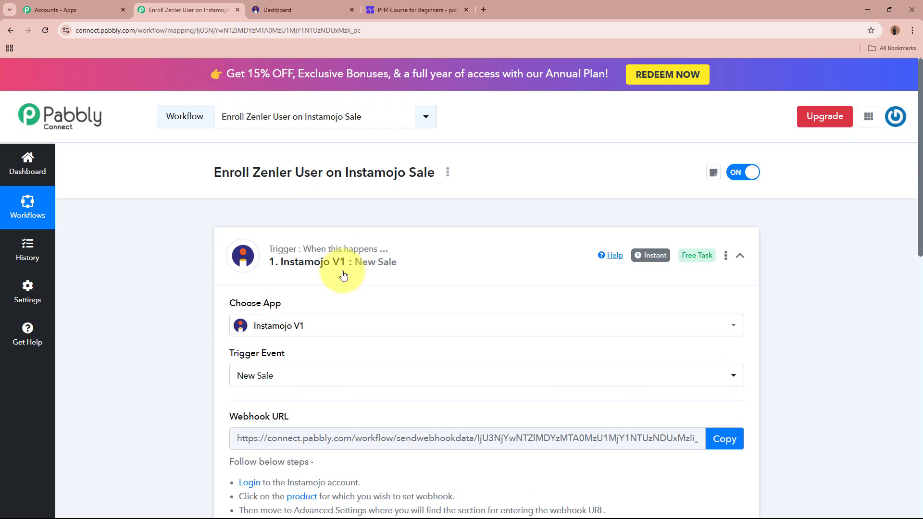
left_click(322, 3)
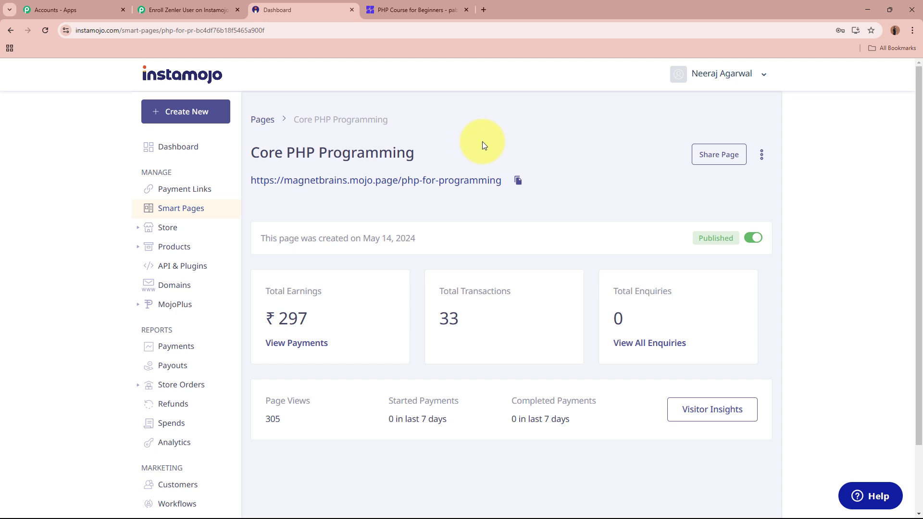
Reopen the Core PHP Programming smart page from Smart Pages, then return to the Pabbly workflow
left_click(173, 208)
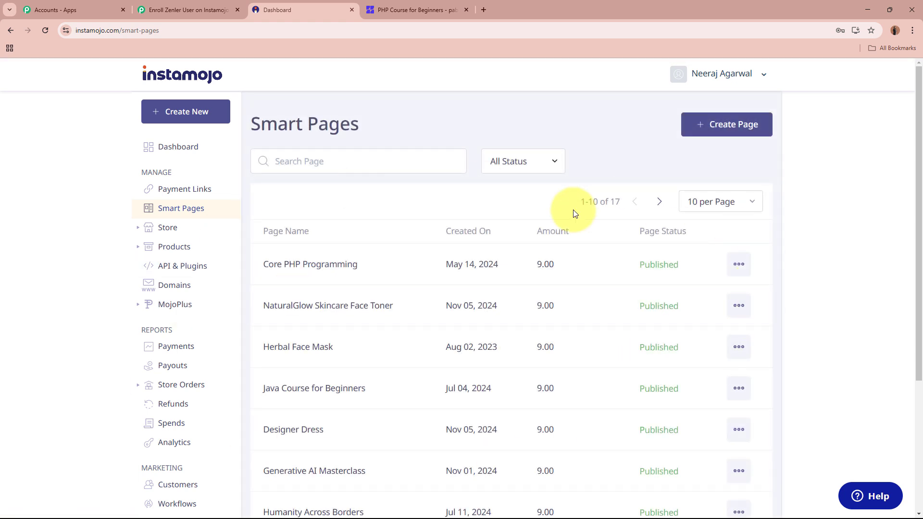
left_click(353, 267)
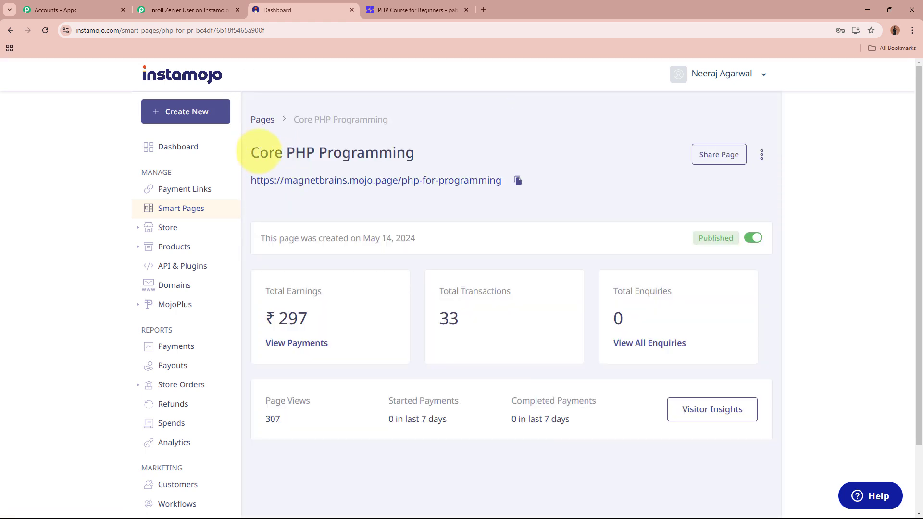
left_click_drag(246, 153, 462, 150)
left_click(463, 150)
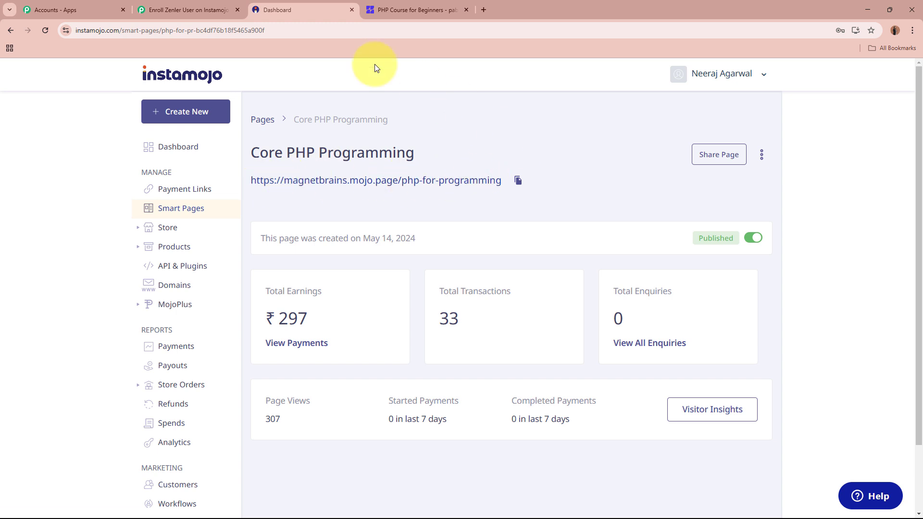
left_click(192, 9)
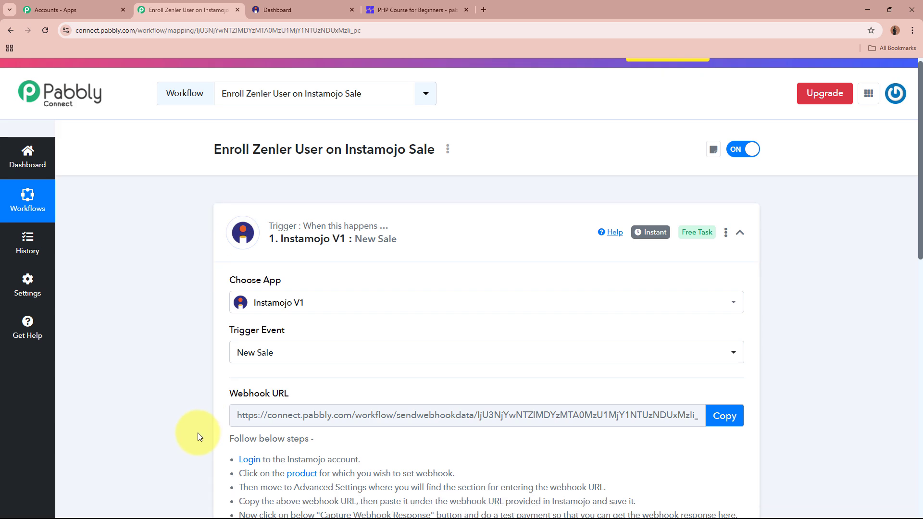
Choose Edit Page from the Core PHP Programming smart page's three-dot menu in Instamojo
scroll(198, 433, "down", 5)
scroll(198, 433, "up", 6)
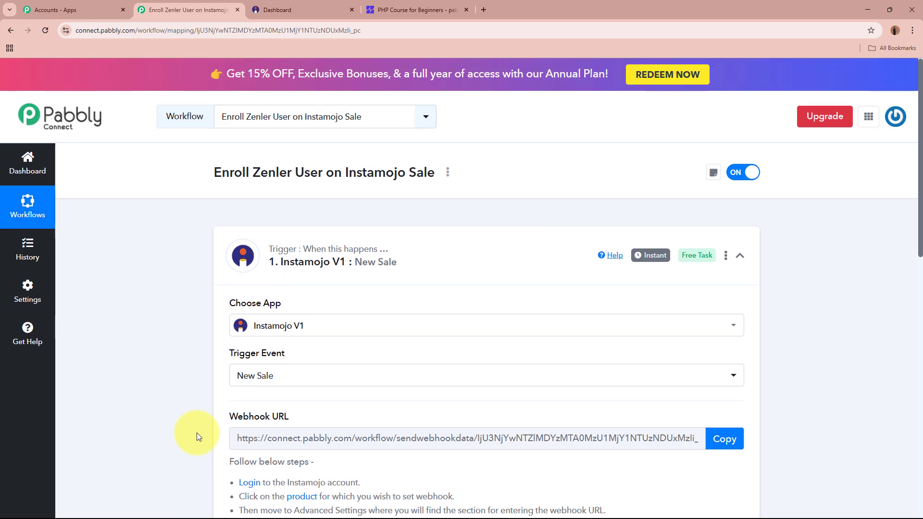
left_click(277, 9)
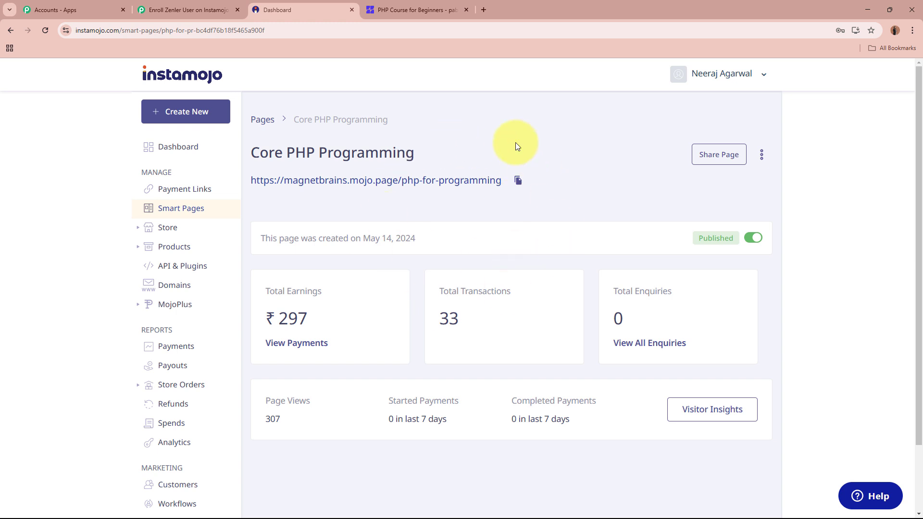
left_click(763, 157)
left_click(731, 182)
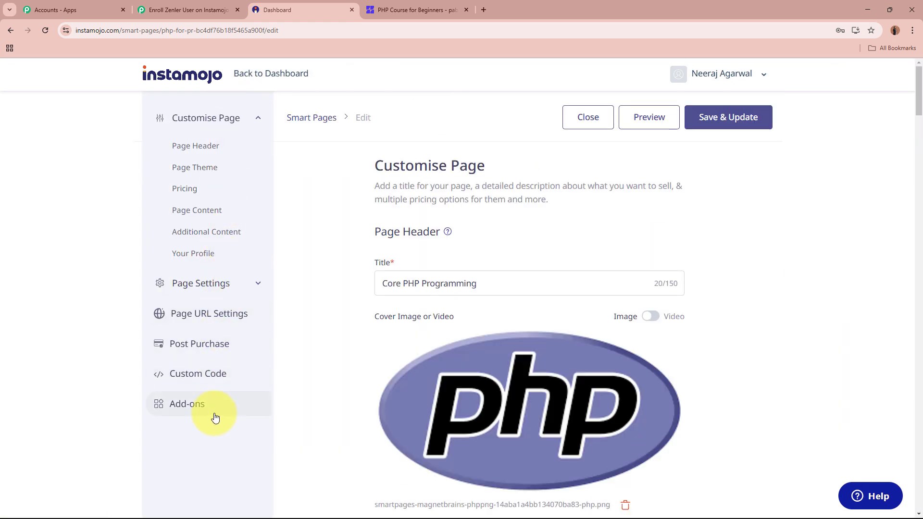
Enable a webhook on the page and paste the copied Pabbly webhook URL
left_click(210, 288)
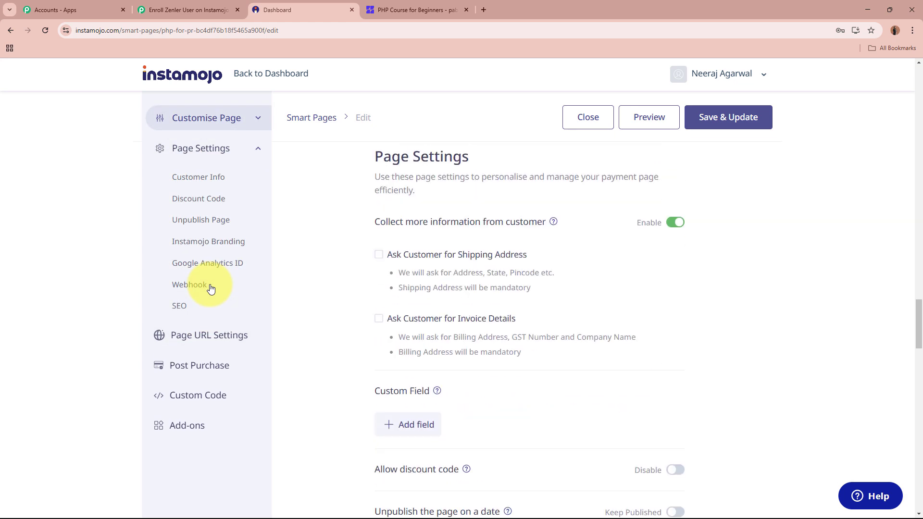
scroll(772, 331, "down", 5)
scroll(772, 332, "down", 2)
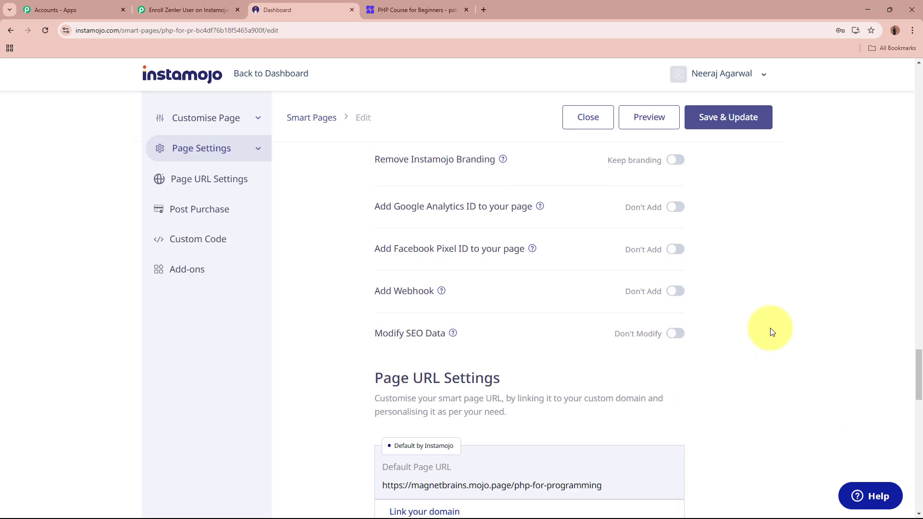
scroll(771, 330, "up", 2)
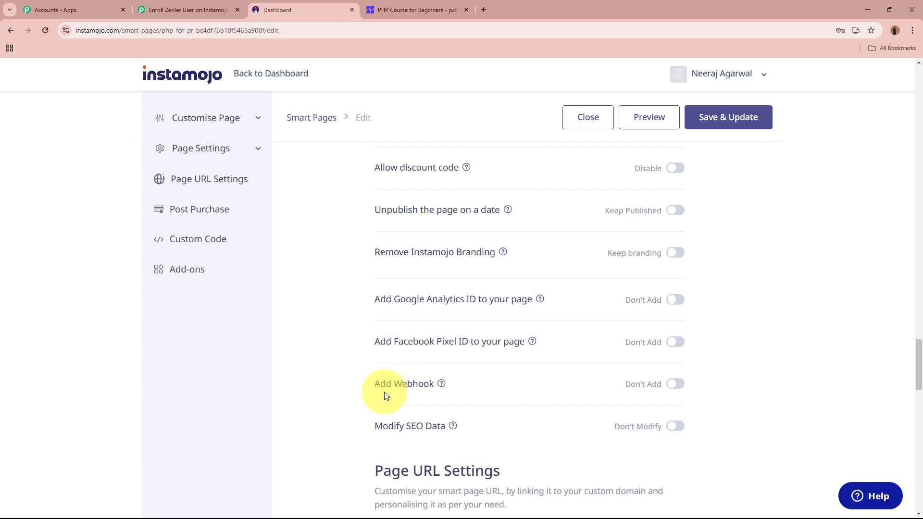
scroll(443, 390, "down", 1)
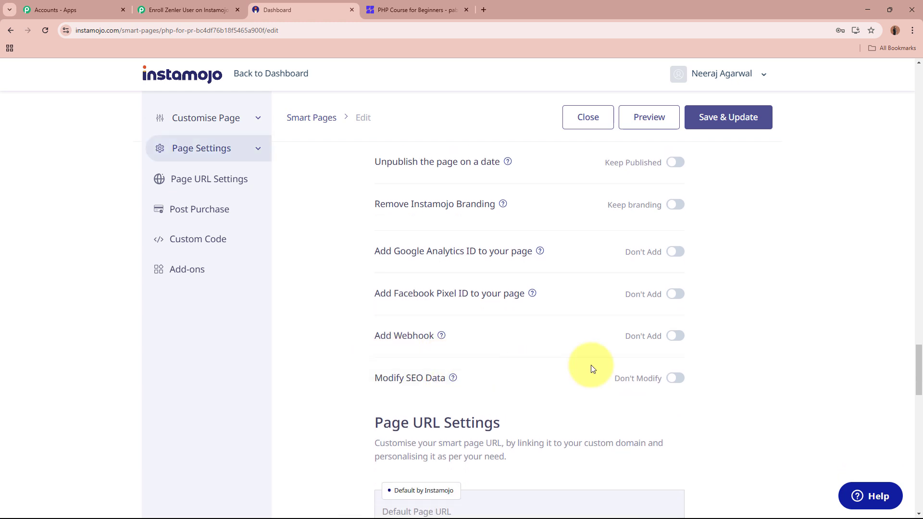
left_click(675, 336)
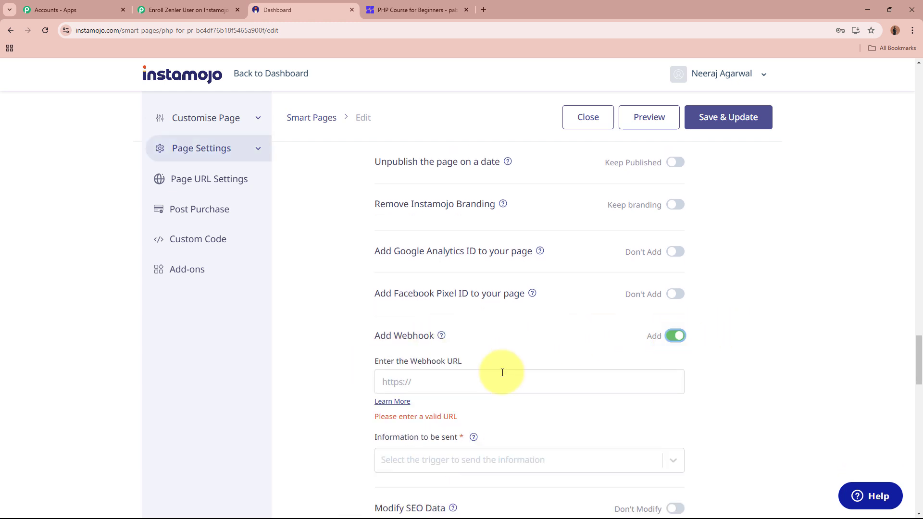
scroll(480, 337, "down", 2)
left_click_drag(375, 265, 463, 266)
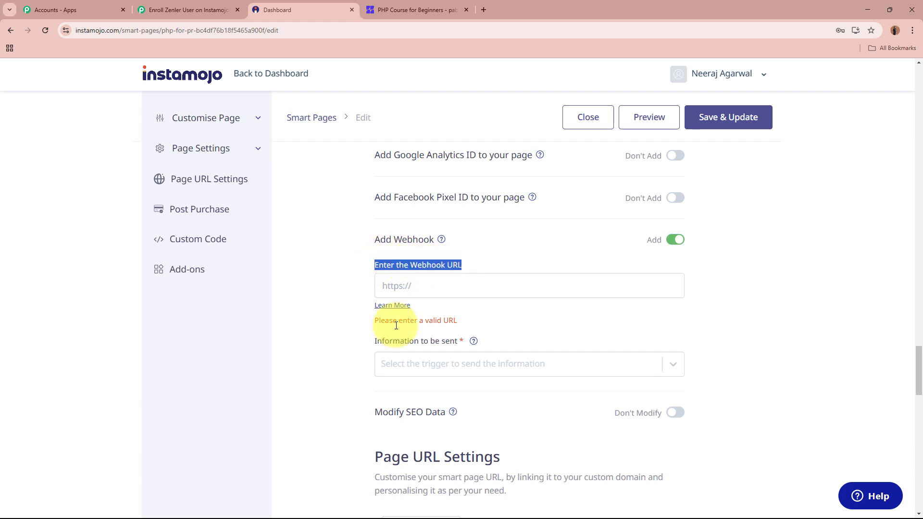
left_click_drag(375, 341, 460, 341)
left_click(465, 291)
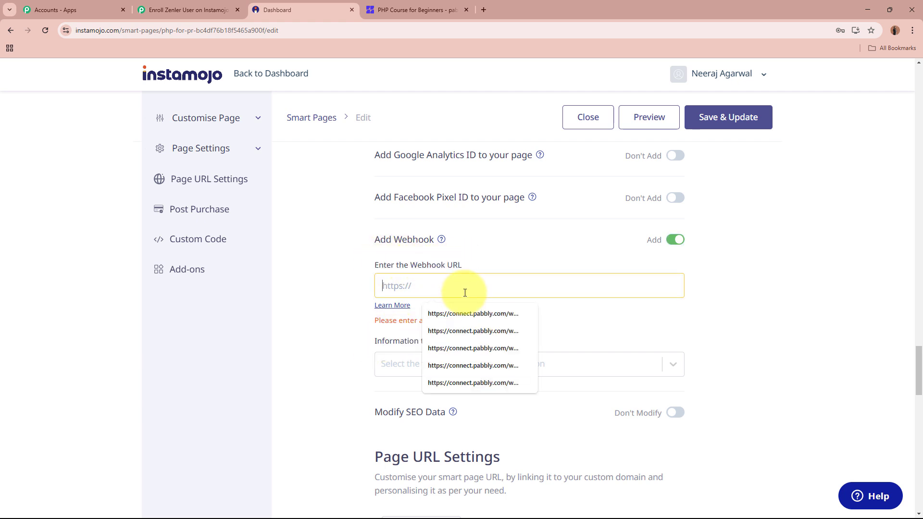
key("ctrl+v")
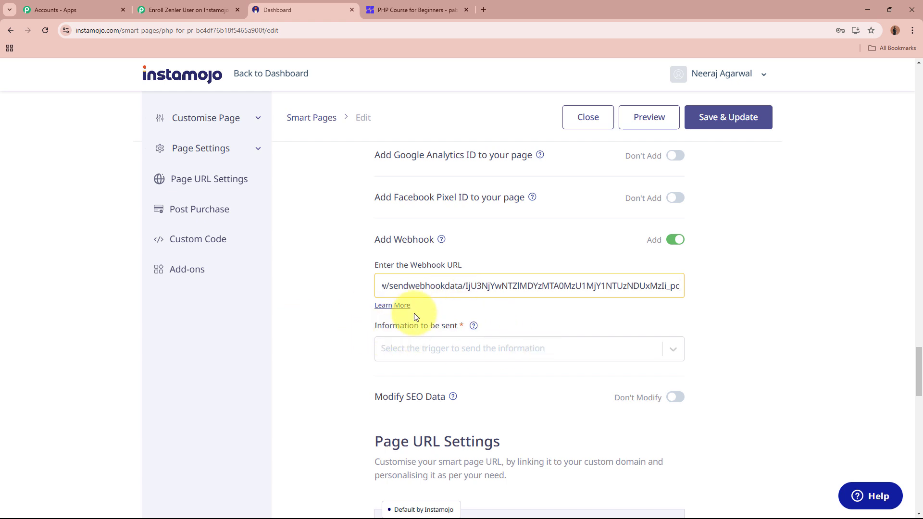
Send the webhook on Successful Payments and save the changes to the live page
left_click(674, 350)
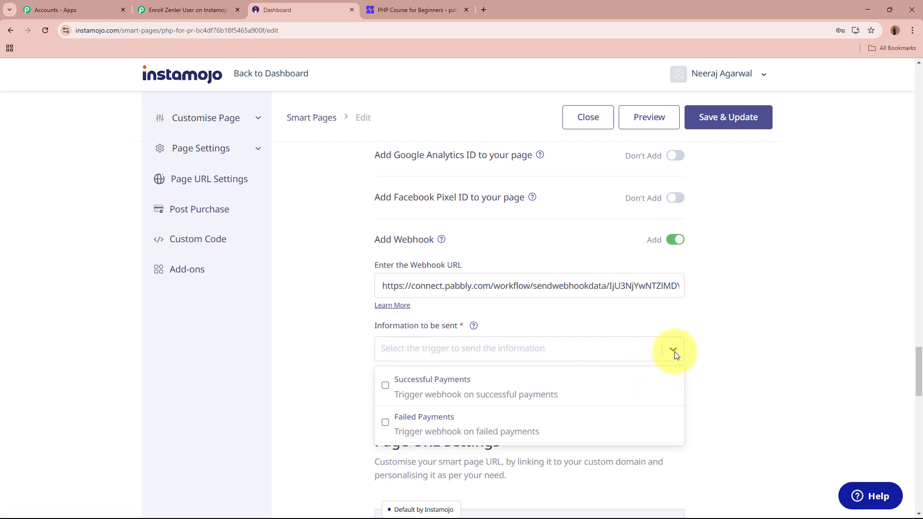
left_click(386, 385)
left_click(714, 370)
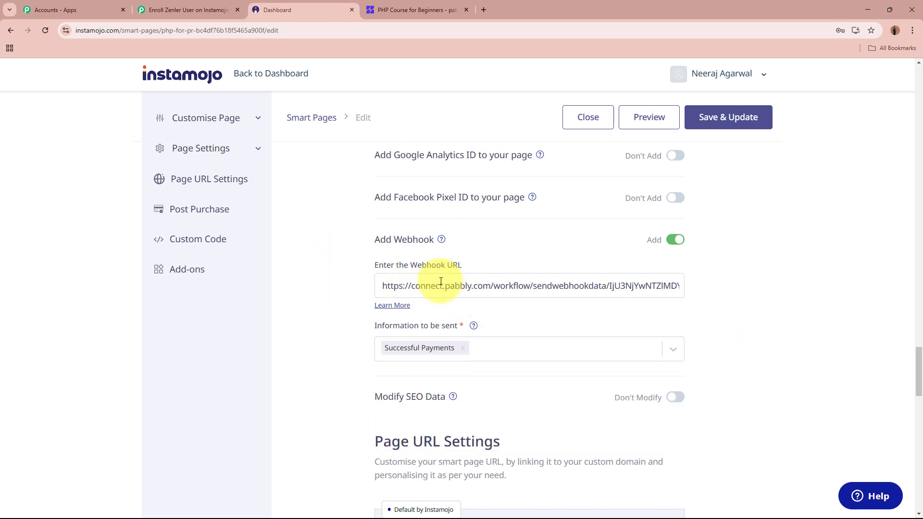
left_click_drag(376, 327, 504, 325)
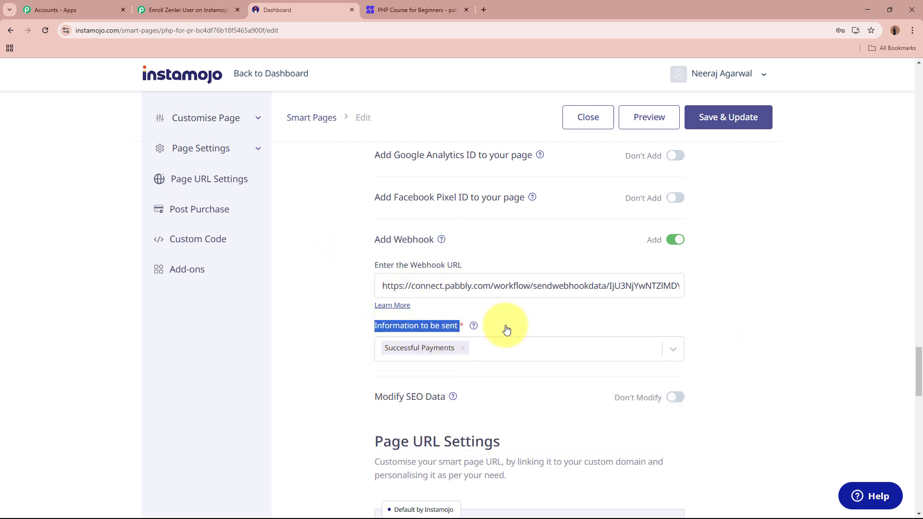
left_click(732, 124)
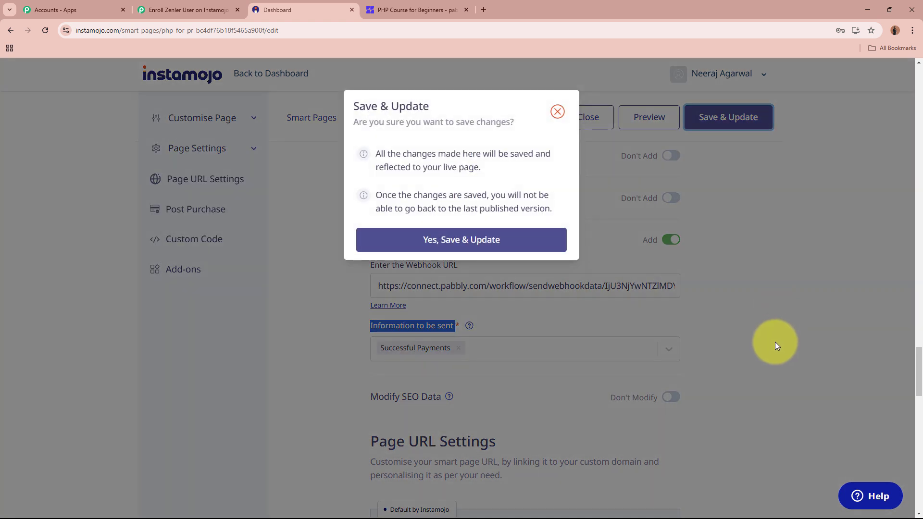
left_click(435, 240)
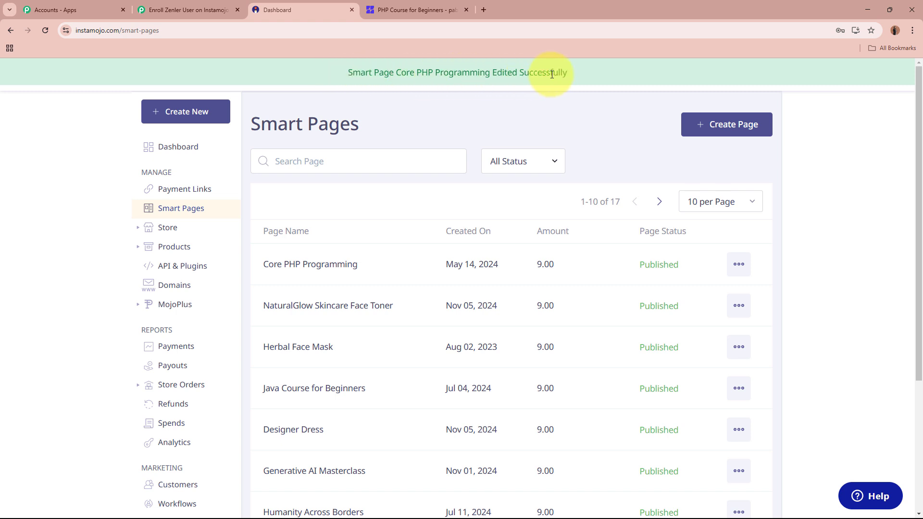
Open the Core PHP Programming details and check Pabbly shows 'Waiting For Webhook Response'
left_click(392, 270)
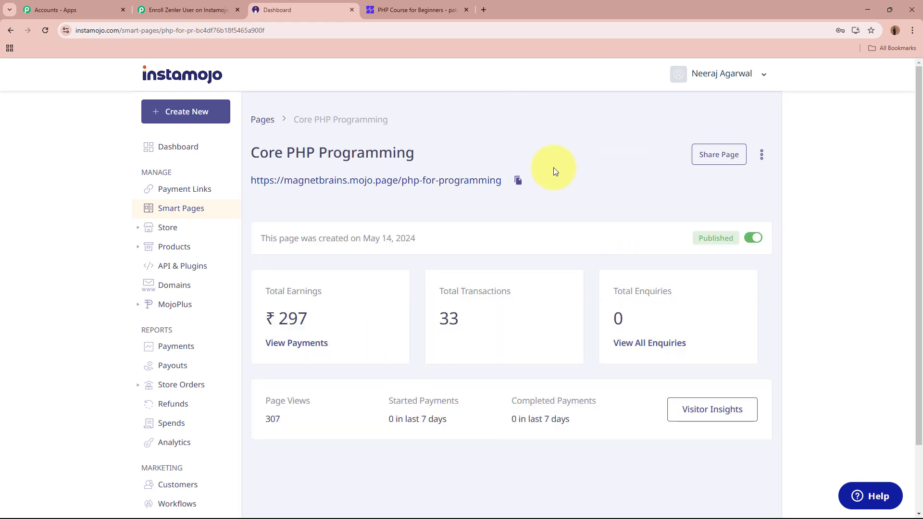
left_click(174, 4)
scroll(172, 272, "down", 8)
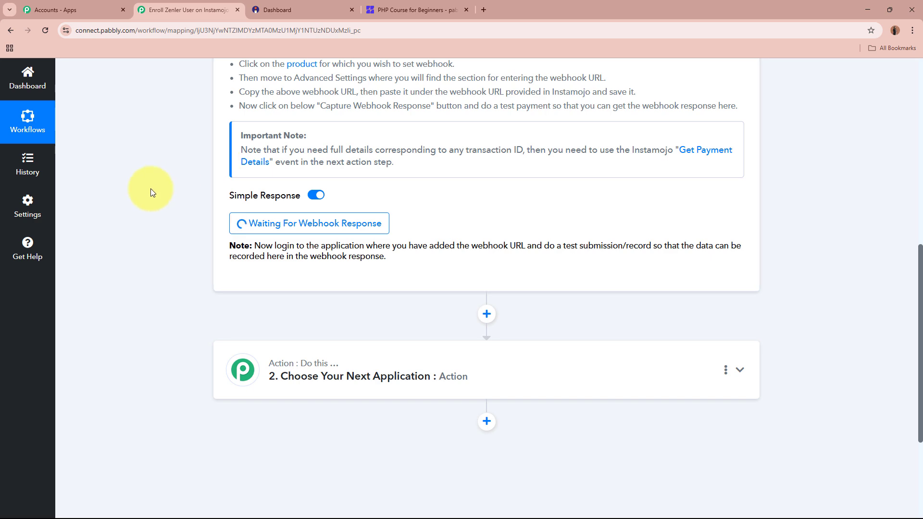
scroll(150, 198, "up", 9)
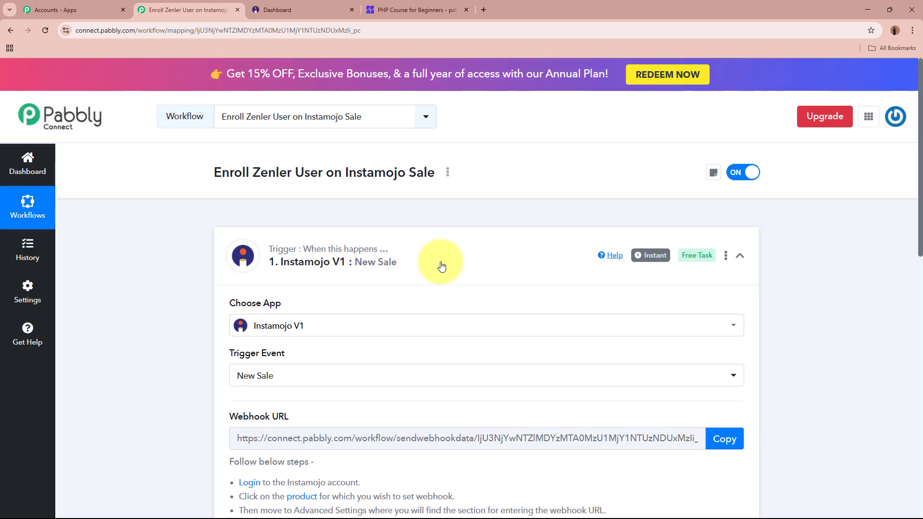
left_click(326, 5)
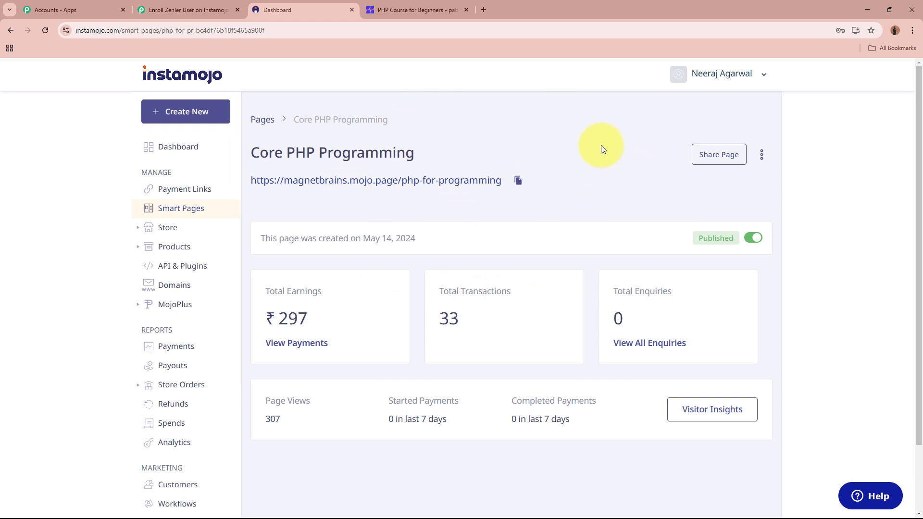
left_click(181, 10)
scroll(176, 232, "down", 5)
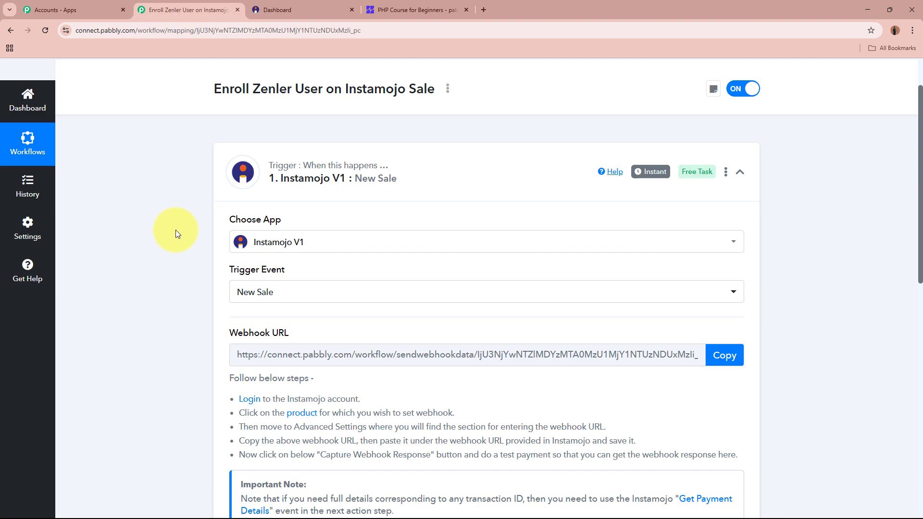
scroll(175, 230, "down", 1)
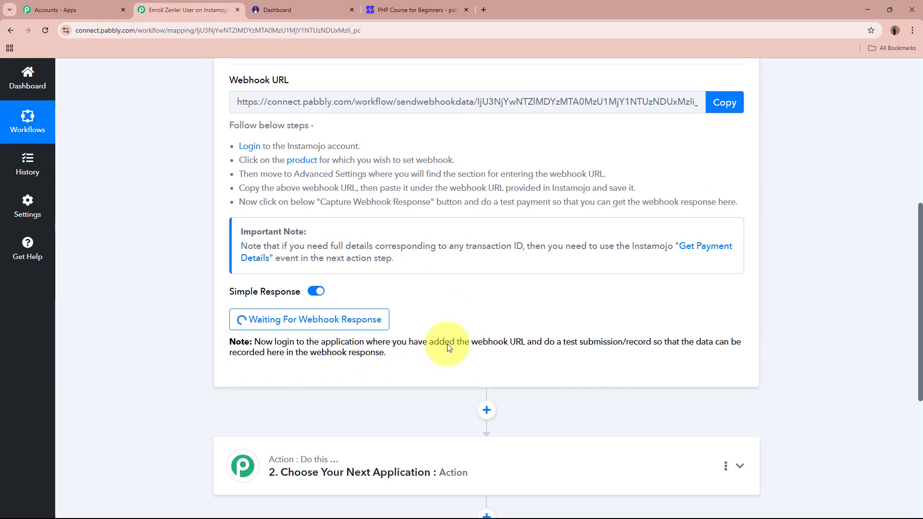
scroll(440, 324, "up", 7)
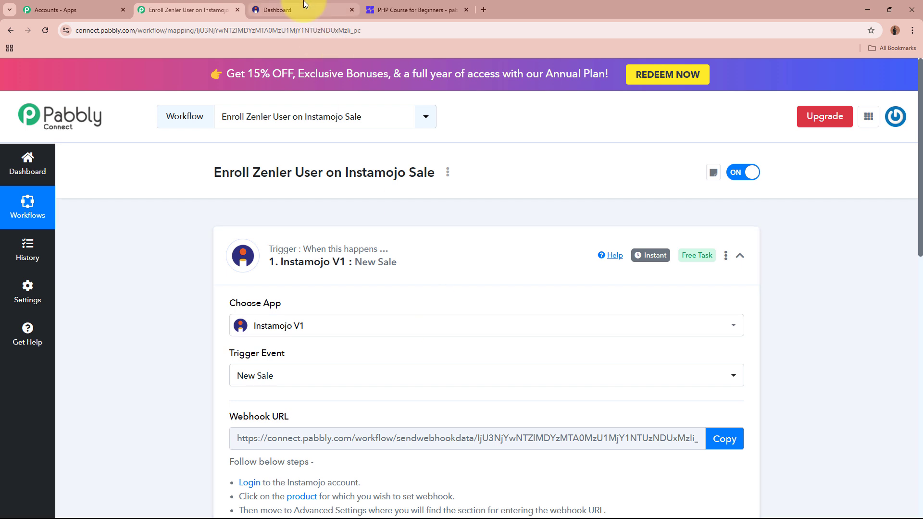
left_click(303, 5)
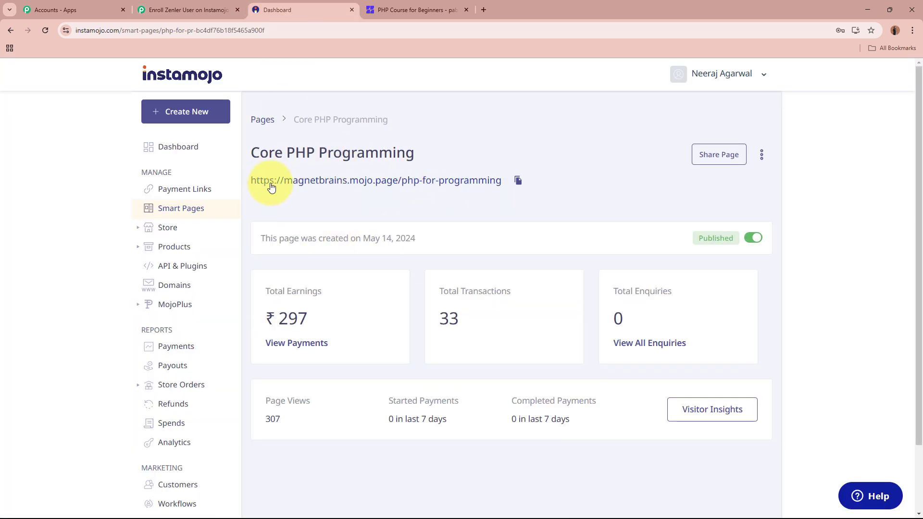
Open the public Core PHP Programming sale page in a new tab and start enrolling
right_click(423, 182)
left_click(452, 190)
left_click(426, 9)
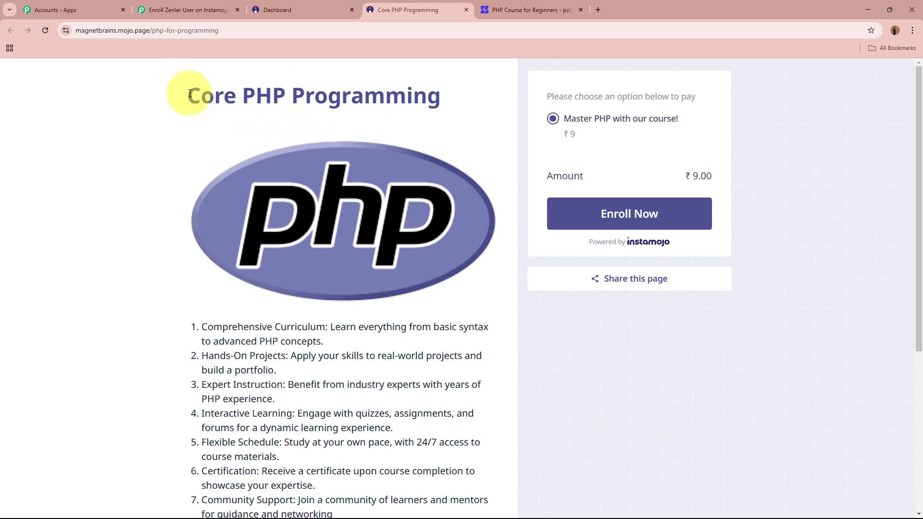
left_click_drag(186, 94, 422, 94)
left_click(418, 99)
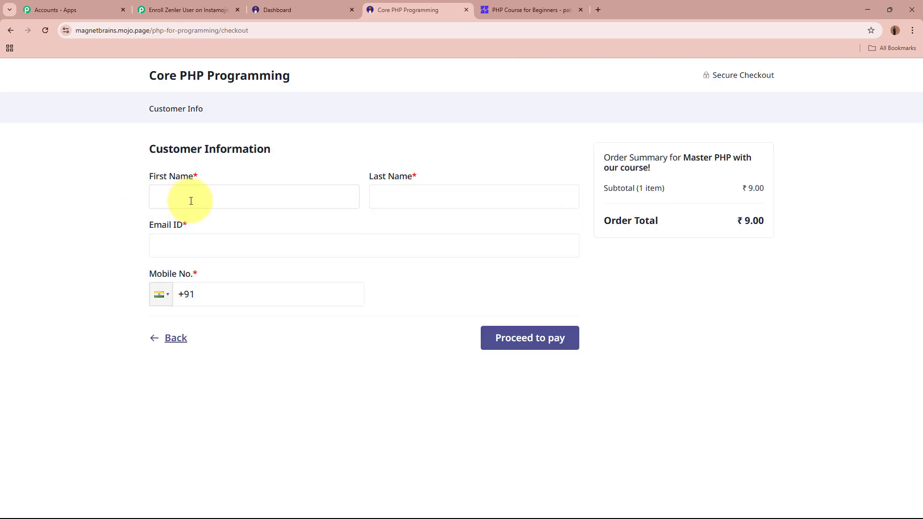
Fill in the test buyer's first name, last name, e-mail address and mobile number
left_click(191, 201)
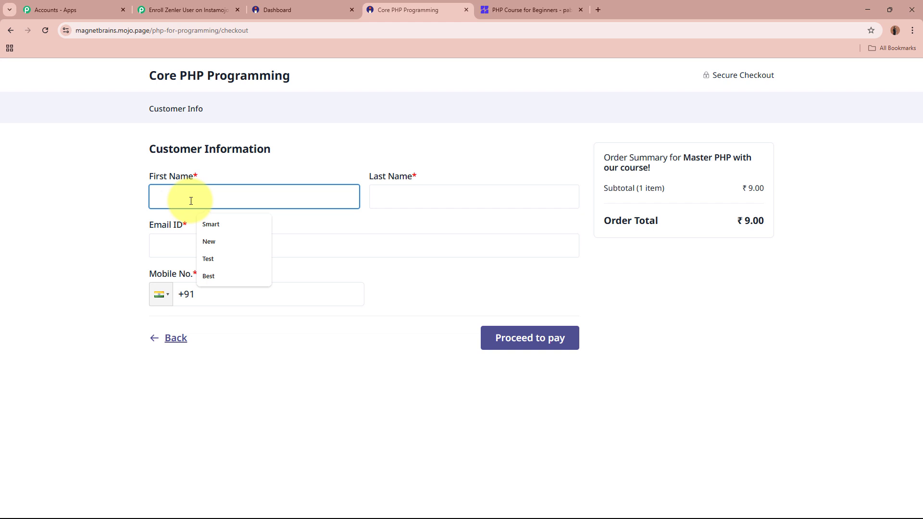
type("N")
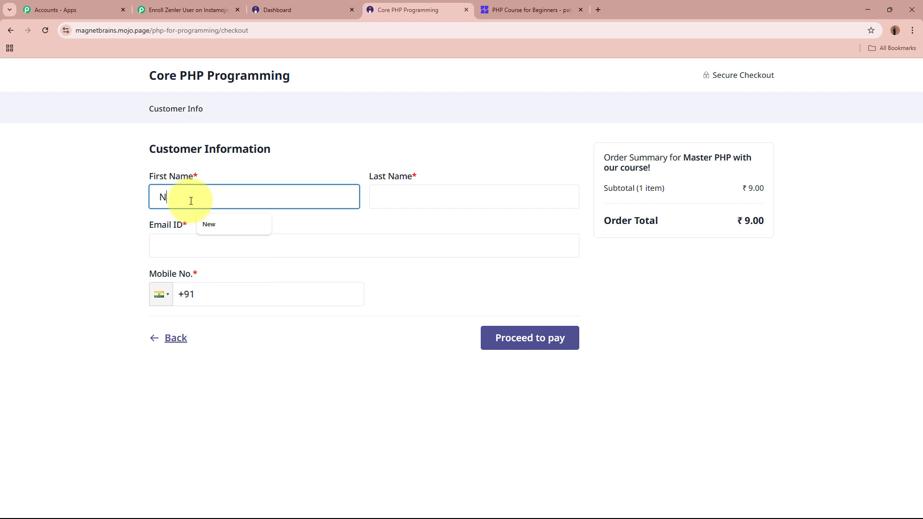
type("ew")
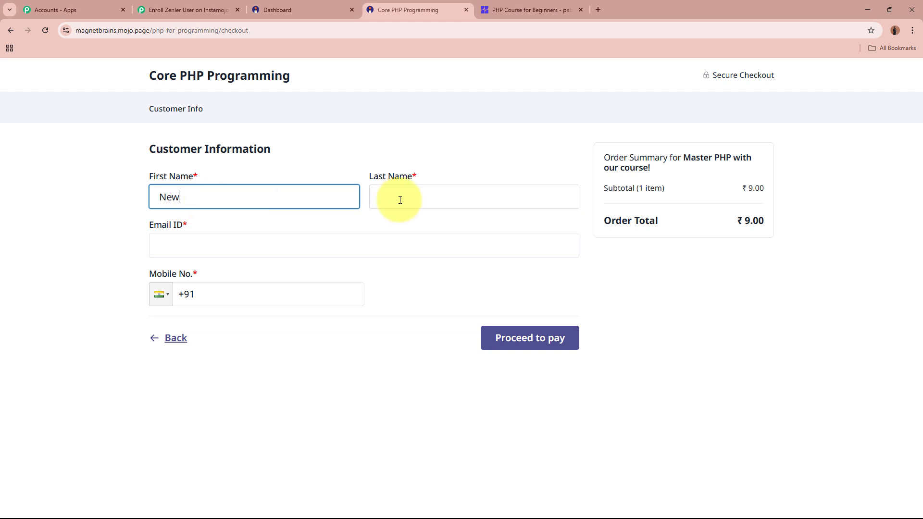
left_click(400, 200)
type("St")
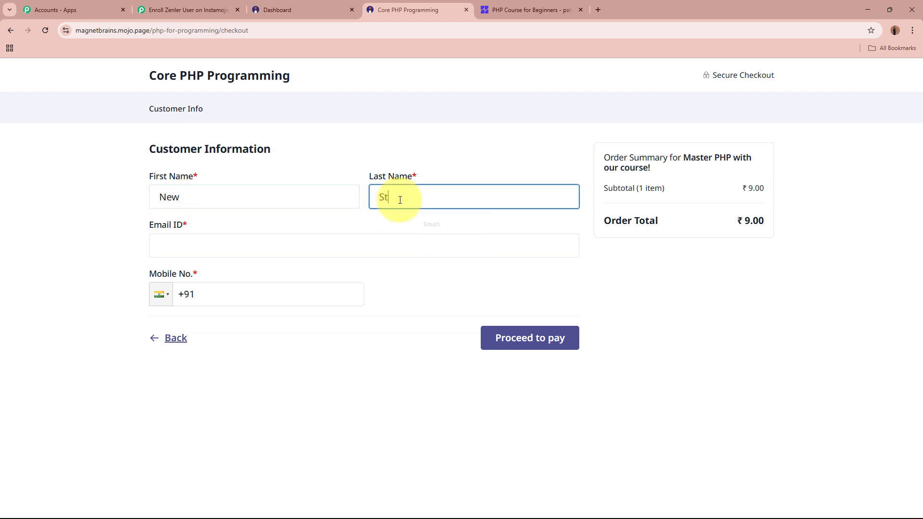
type("udent")
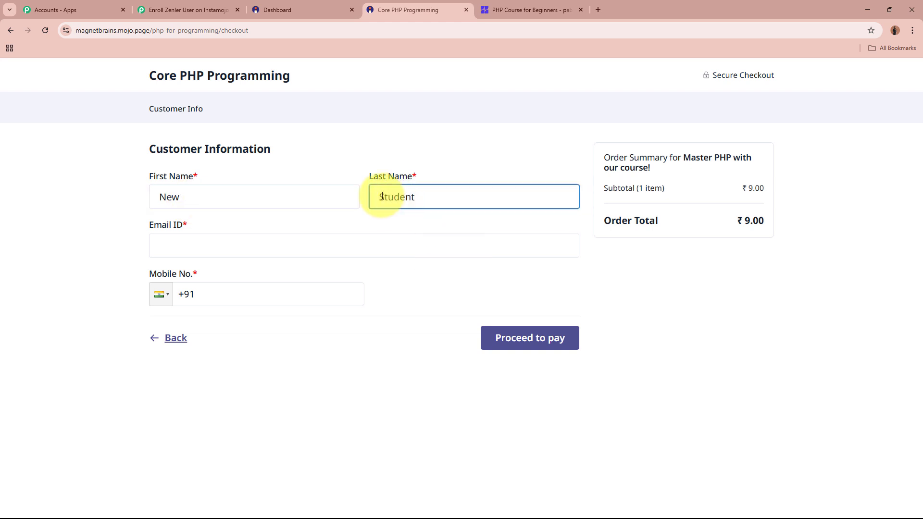
left_click(390, 247)
type("newst")
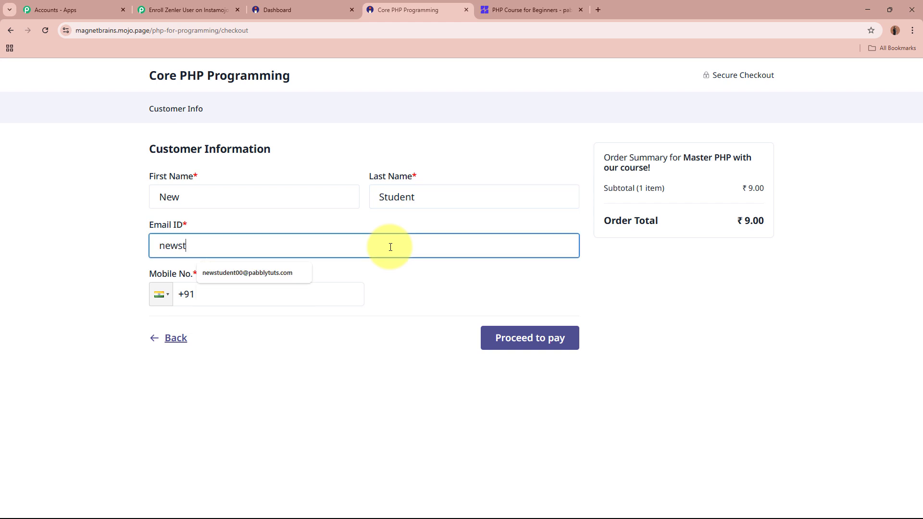
key("Down")
key("Return")
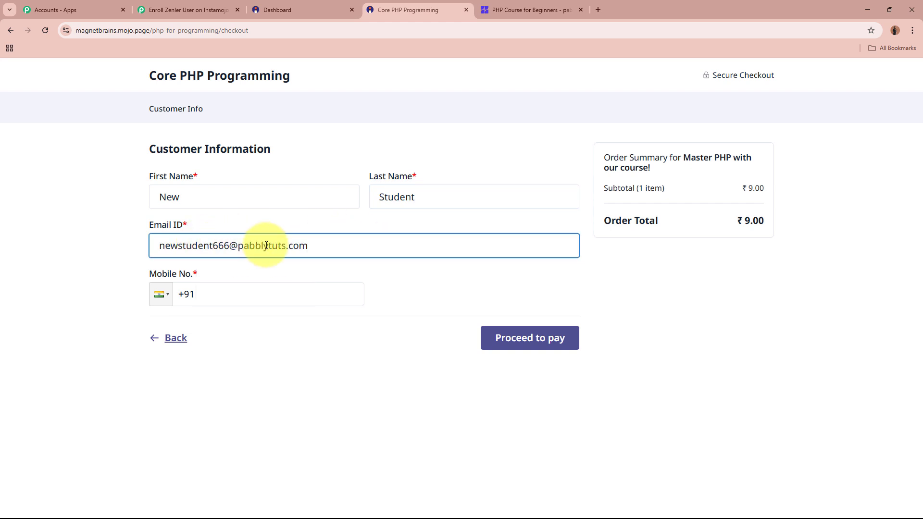
left_click(244, 294)
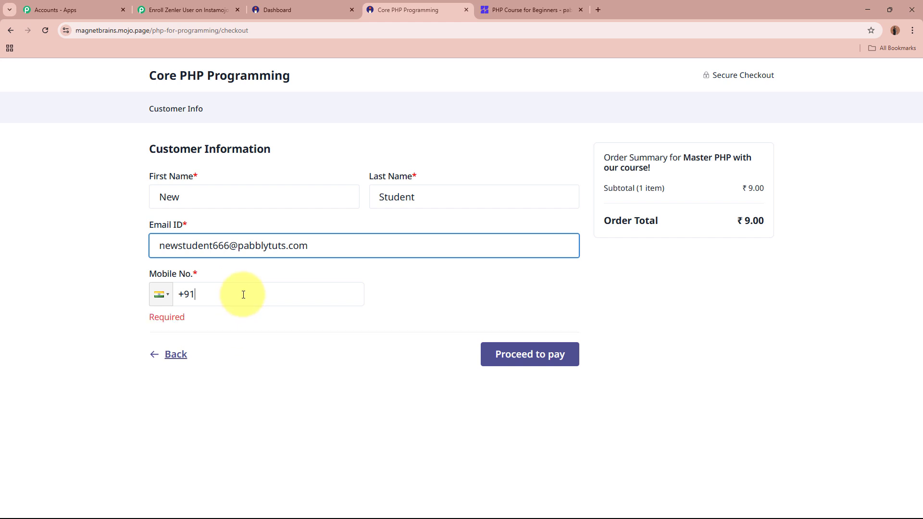
type("868")
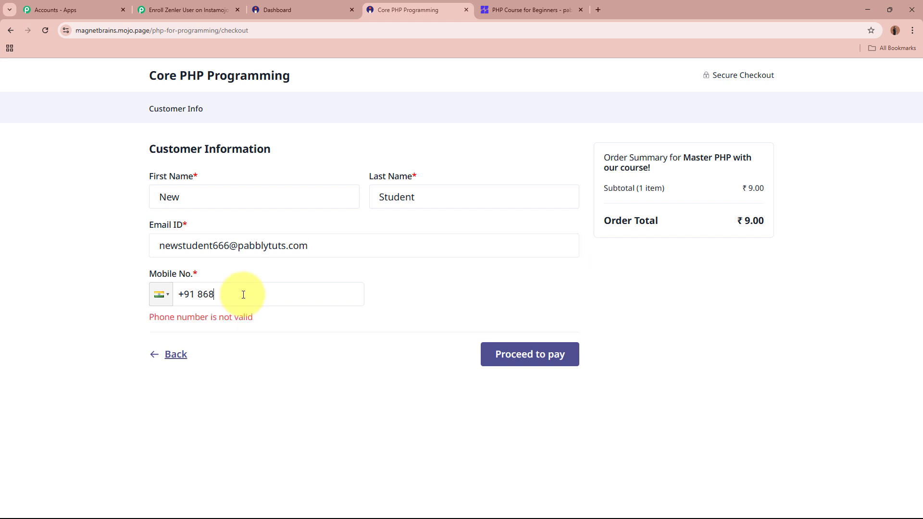
type("68-68686")
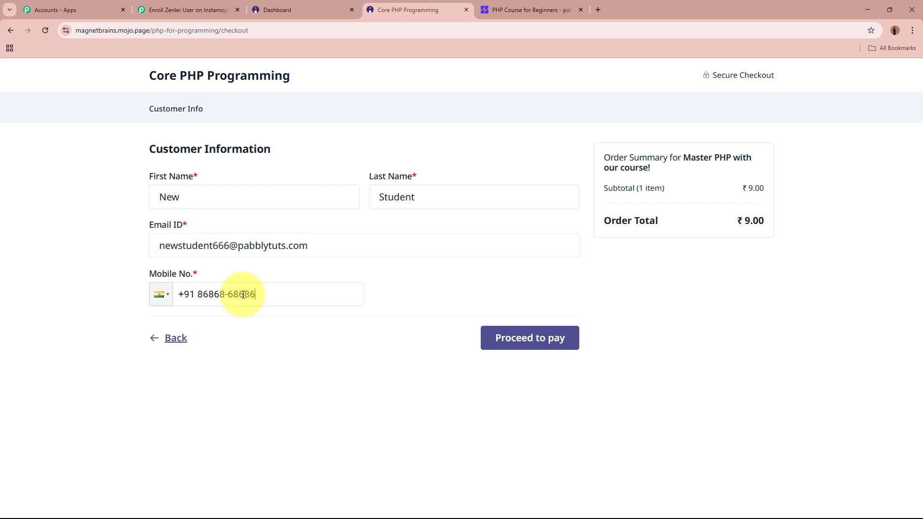
Pay the ₹9 order by credit/debit card and reach the thank-you confirmation page
left_click(544, 346)
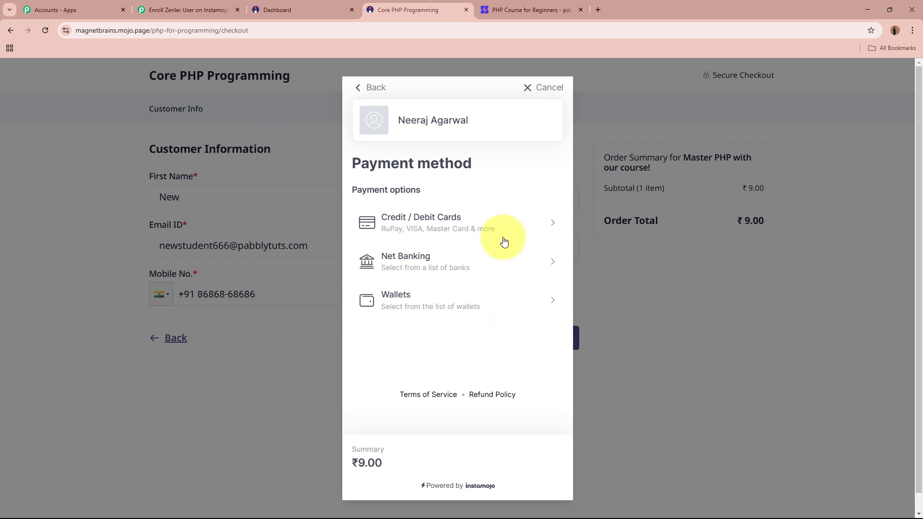
left_click(499, 236)
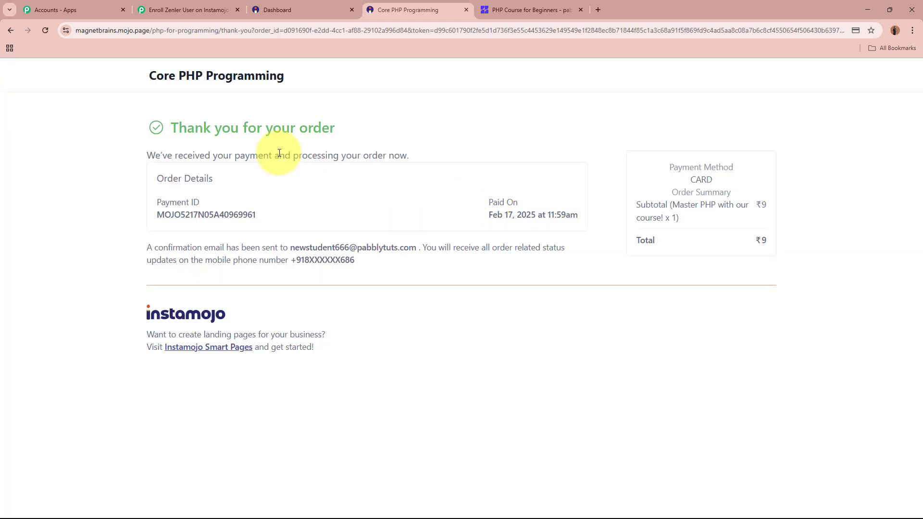
left_click_drag(172, 126, 403, 129)
left_click(403, 130)
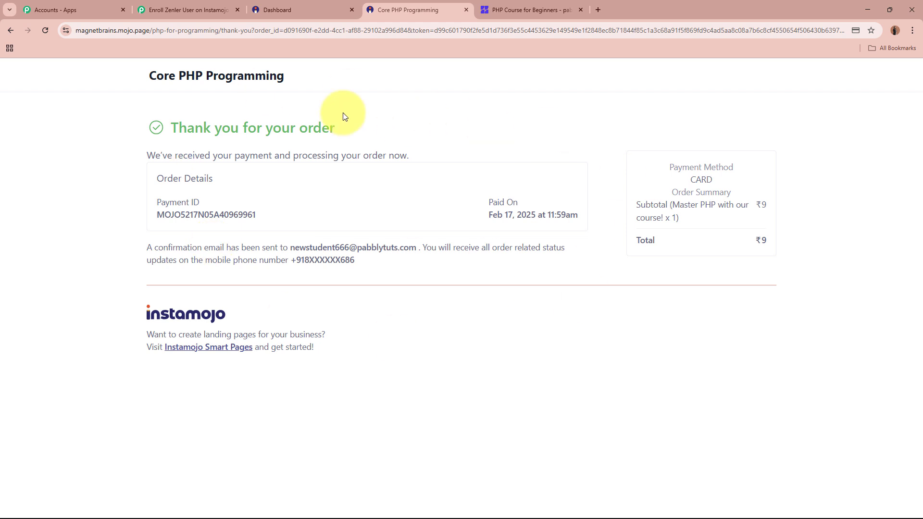
Review the captured sale response: SUCCESS payment status, INR currency and course purpose
left_click(173, 4)
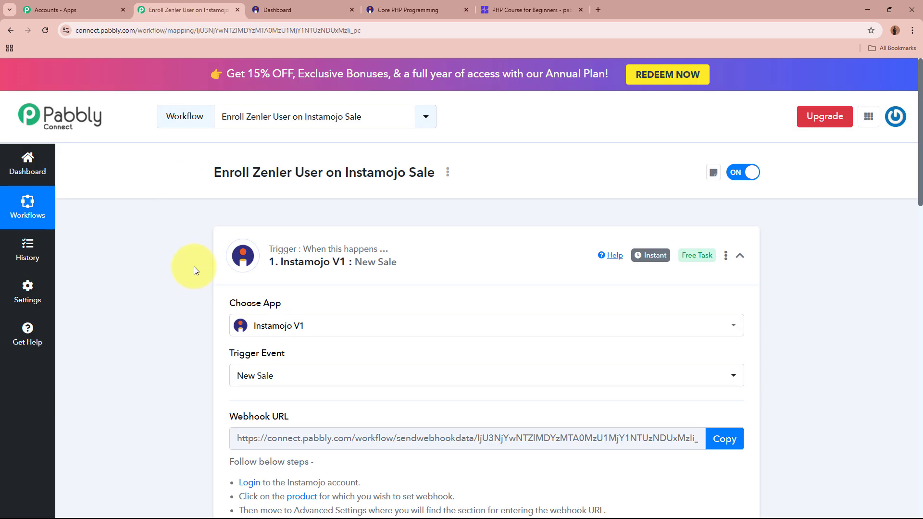
scroll(193, 277, "down", 10)
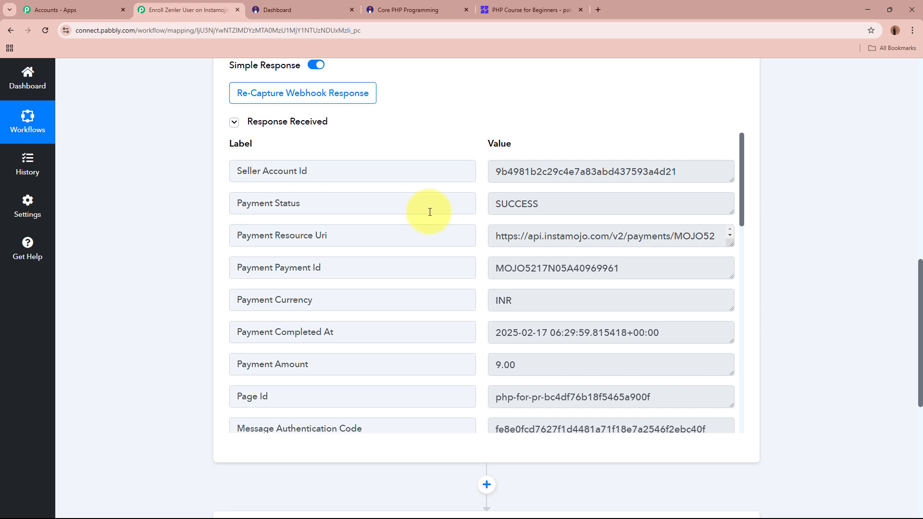
left_click_drag(550, 204, 472, 204)
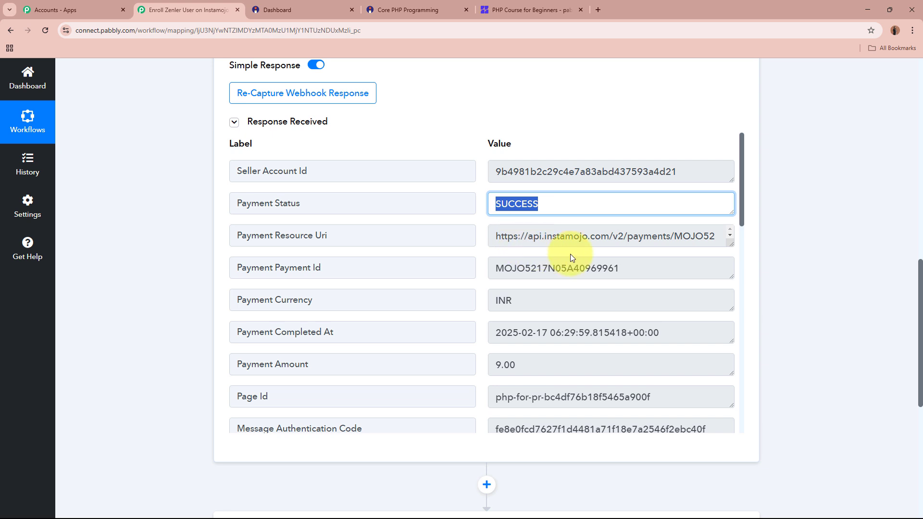
left_click_drag(643, 264, 470, 262)
scroll(498, 259, "down", 2)
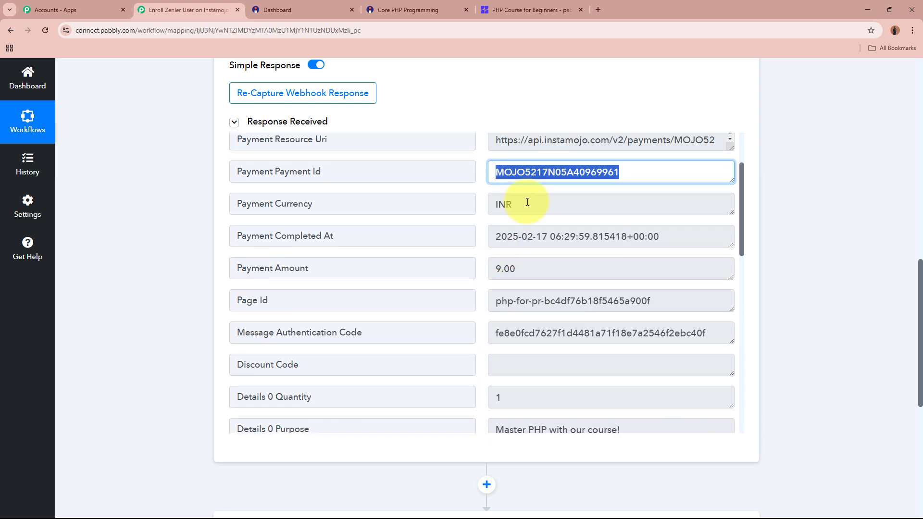
left_click_drag(522, 204, 470, 202)
left_click_drag(500, 237, 480, 266)
scroll(487, 268, "down", 2)
scroll(487, 268, "down", 2)
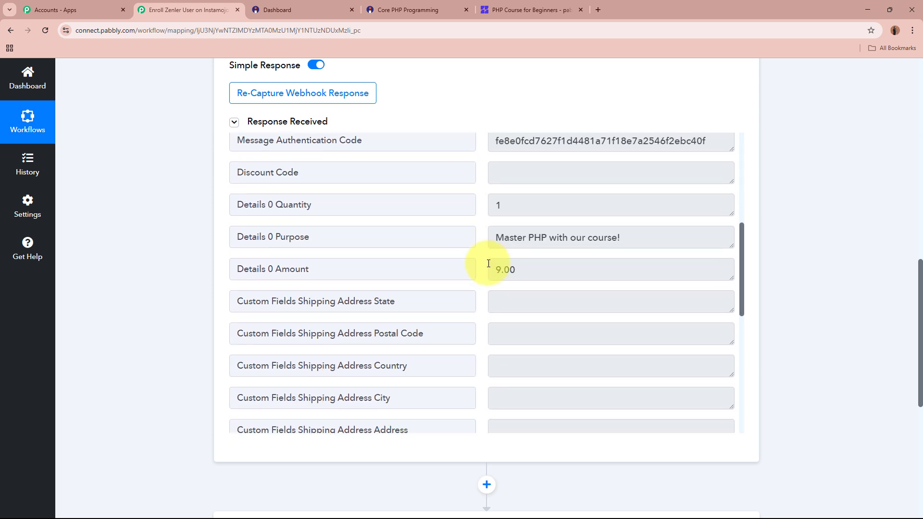
left_click_drag(659, 233, 439, 223)
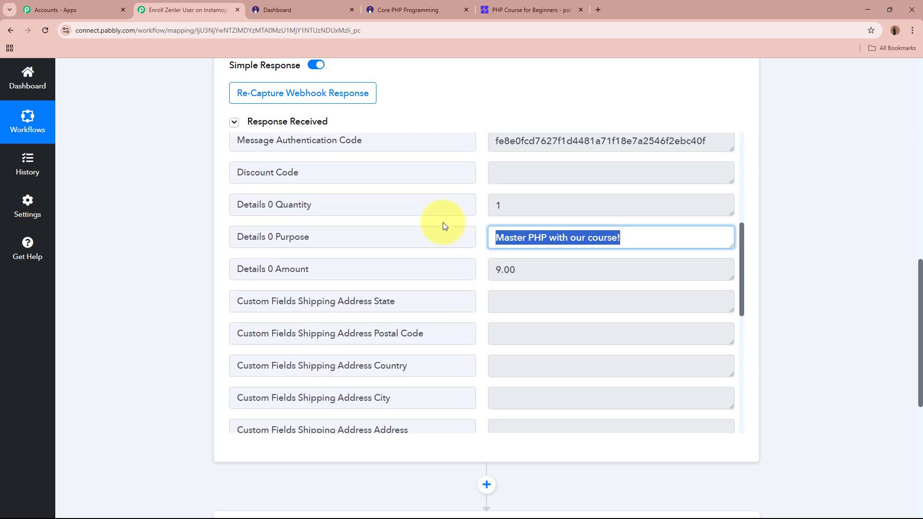
left_click(641, 235)
scroll(489, 201, "down", 8)
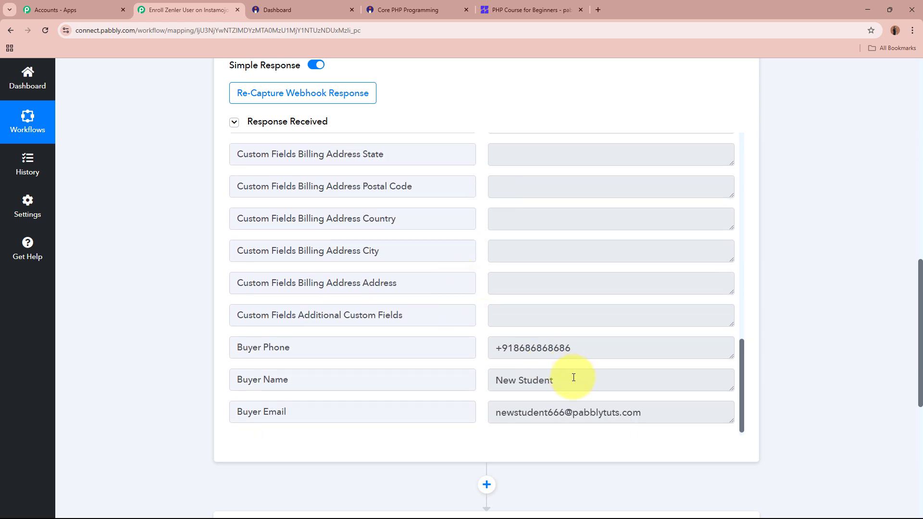
Check the captured buyer name, phone and email, then collapse the Instamojo New Sale trigger
left_click_drag(574, 377, 412, 377)
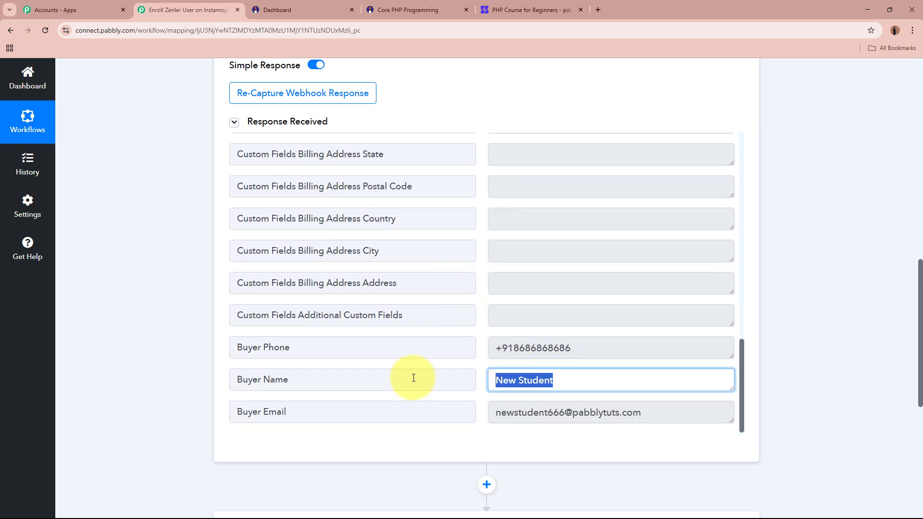
triple_click(586, 345)
left_click_drag(659, 418, 495, 412)
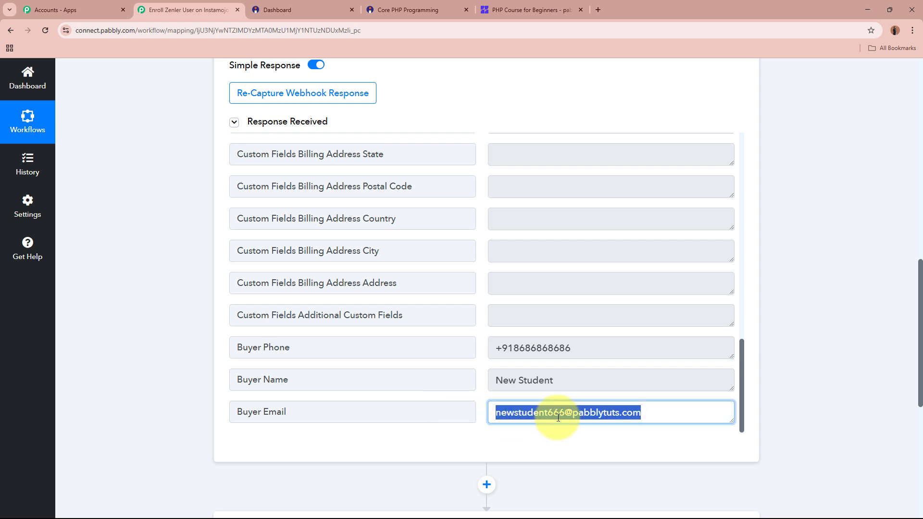
left_click(844, 391)
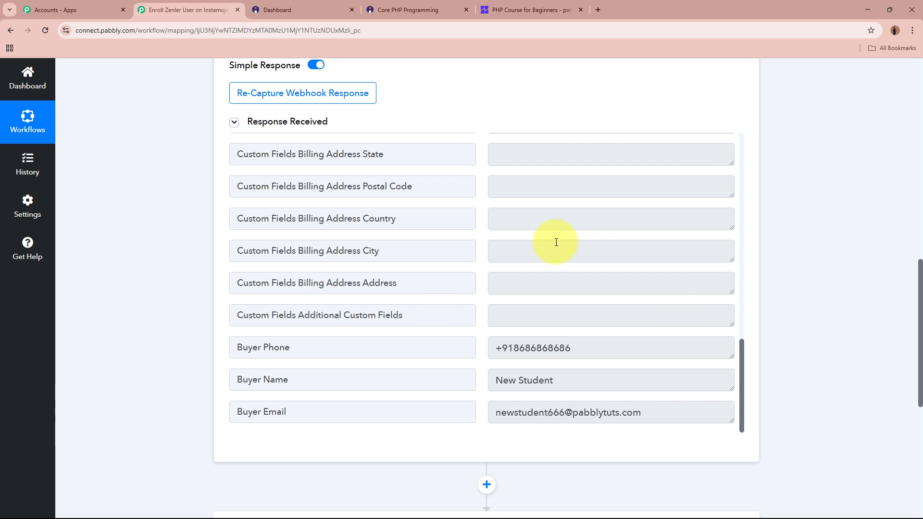
scroll(768, 258, "up", 15)
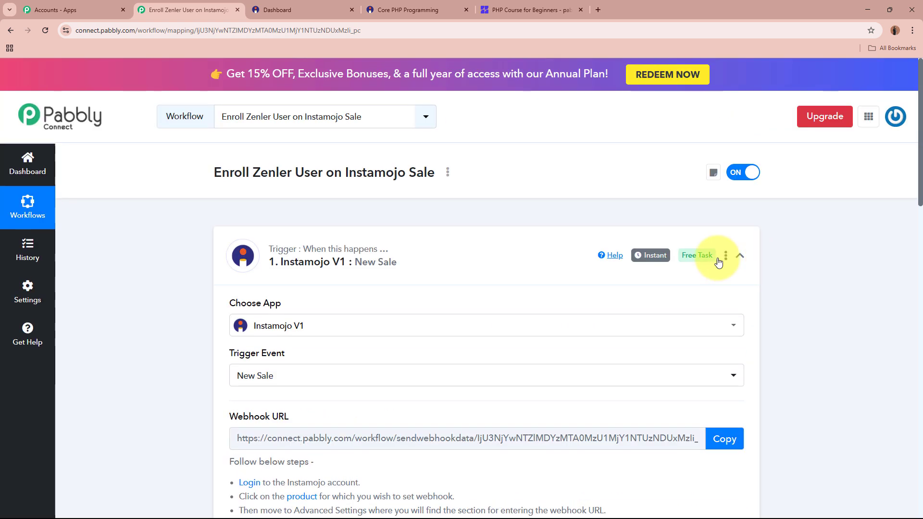
left_click(461, 257)
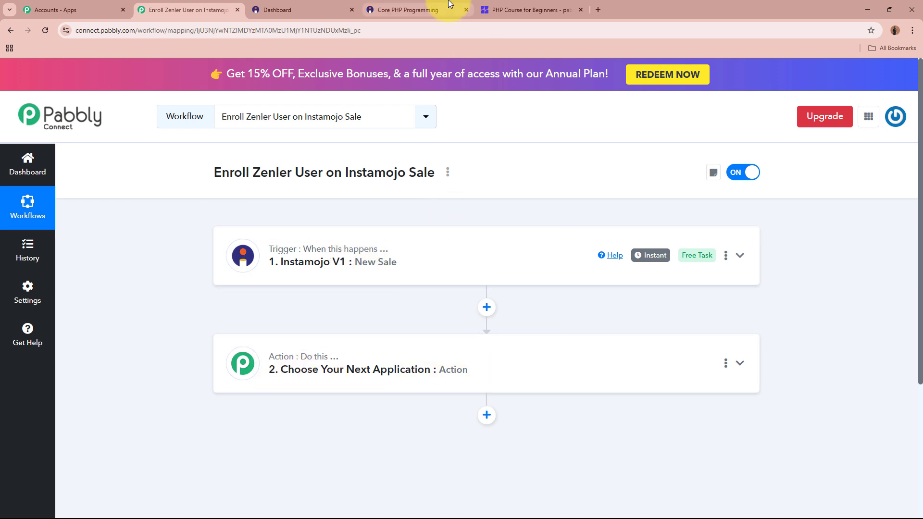
left_click(399, 10)
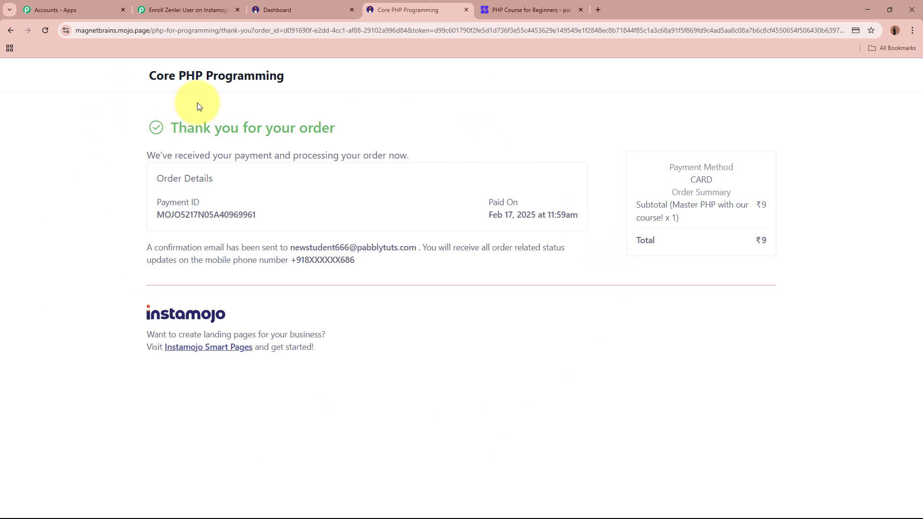
Switch to Zenler's PHP Course for Beginners overview, still showing 0 enrollments
left_click(538, 10)
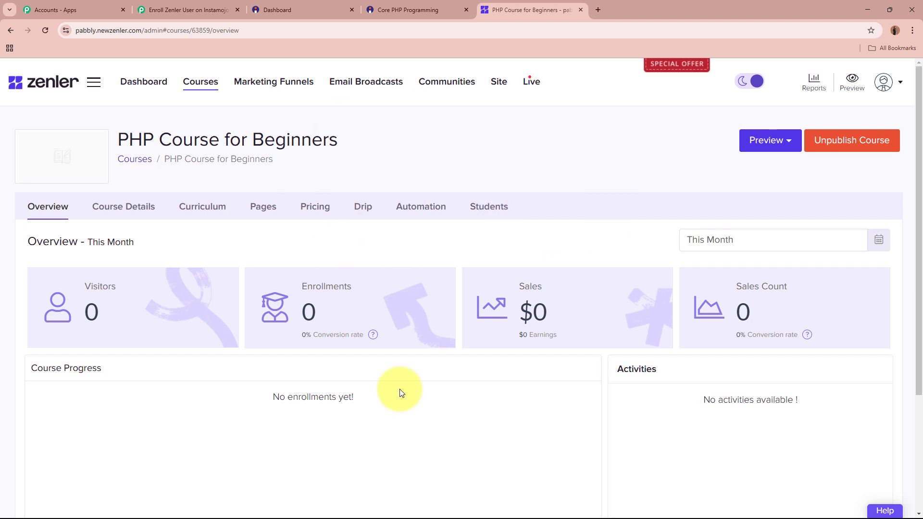
Set the action step to Zenler with the Add New User event and start connecting an account
left_click(177, 10)
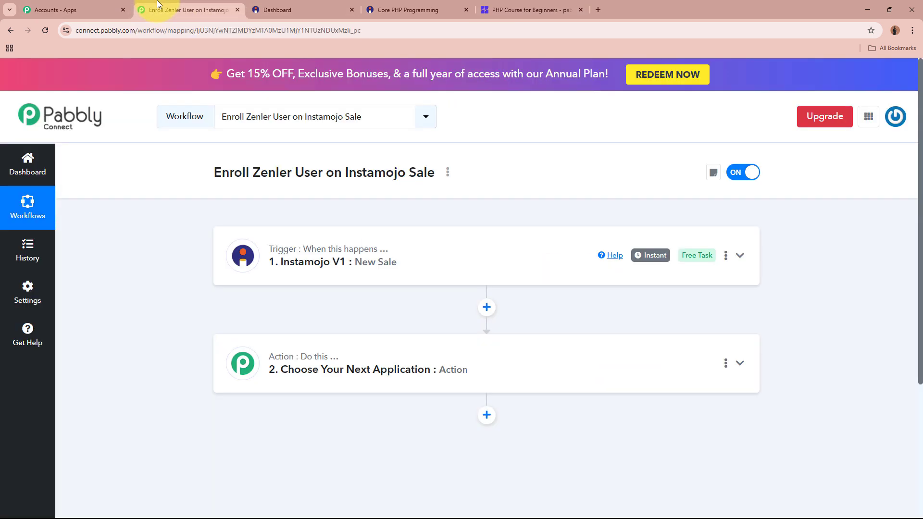
left_click(668, 348)
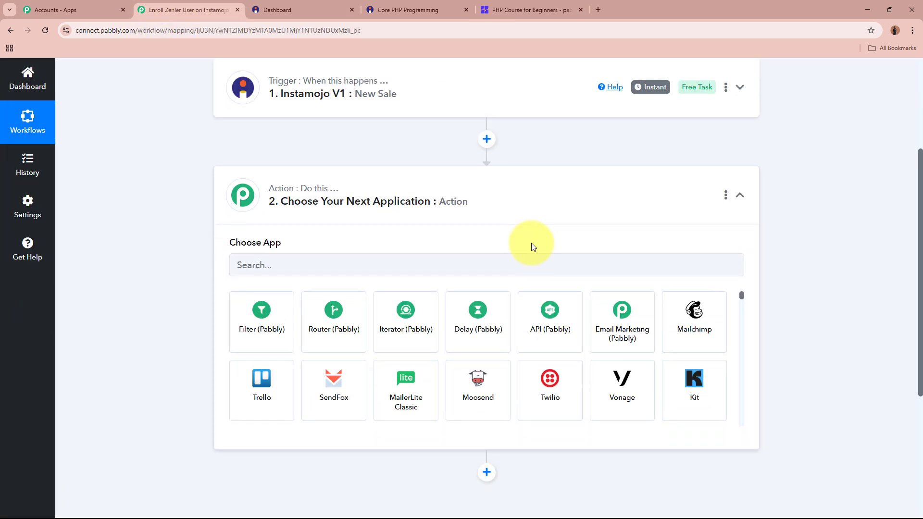
left_click(532, 264)
type("Zenlk")
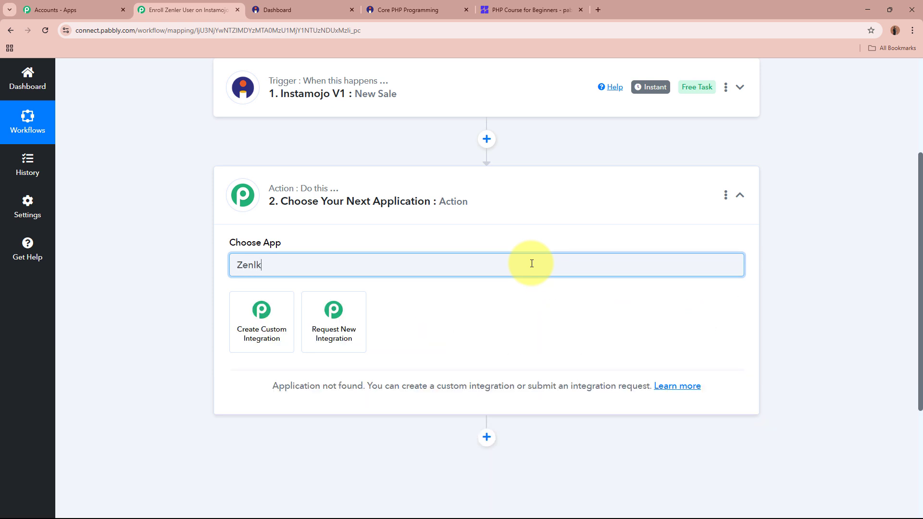
key("BackSpace")
left_click(281, 317)
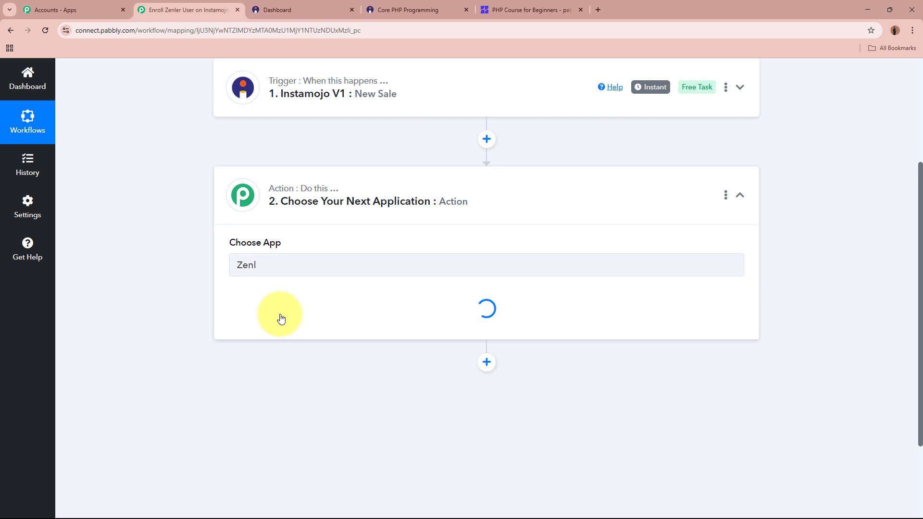
left_click(281, 316)
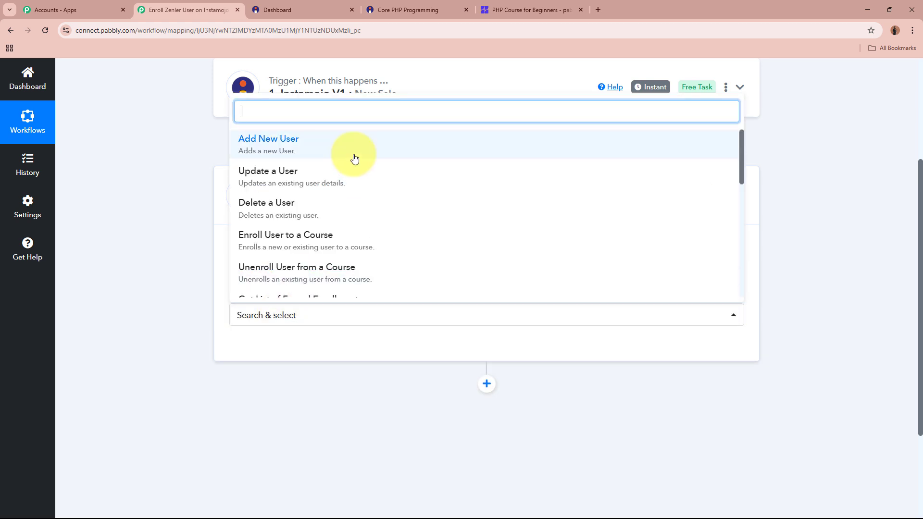
left_click(354, 155)
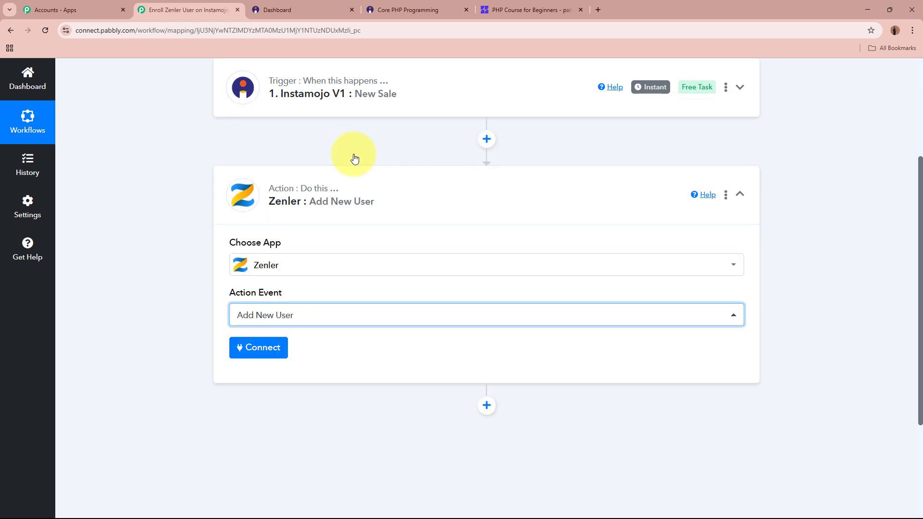
left_click(247, 353)
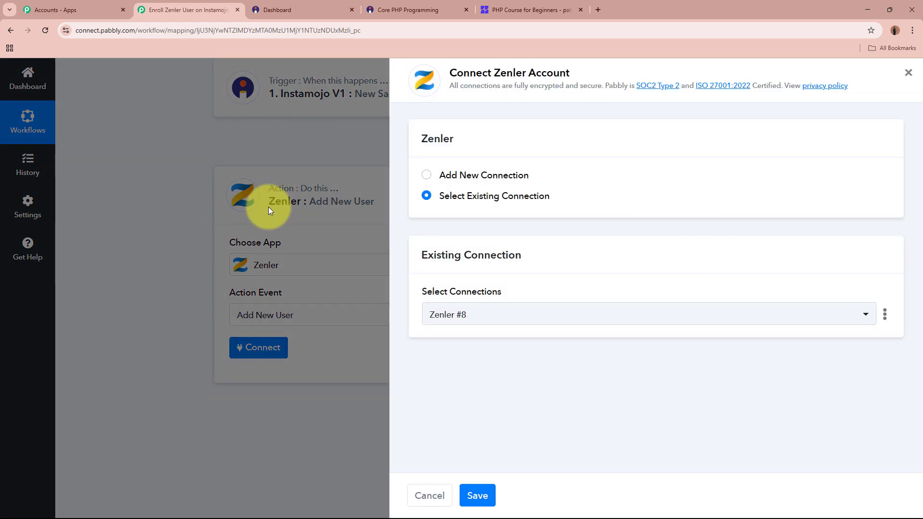
Choose Add New Connection and review the API Key and School/Account fields it requires
left_click(427, 176)
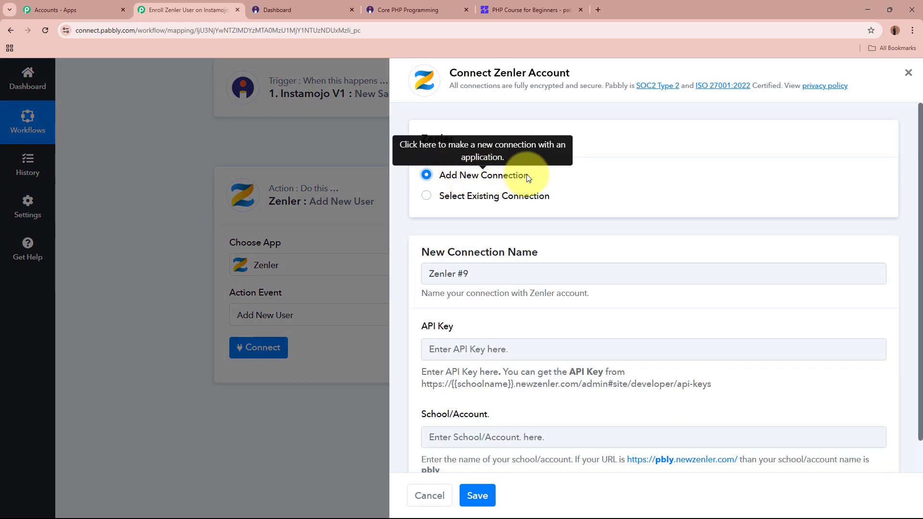
scroll(566, 198, "down", 1)
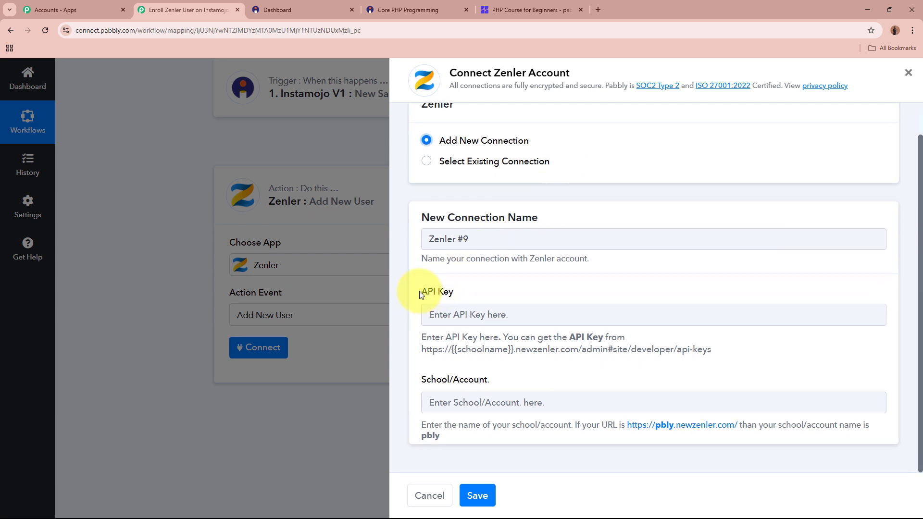
left_click_drag(419, 294, 471, 294)
left_click_drag(420, 382, 519, 382)
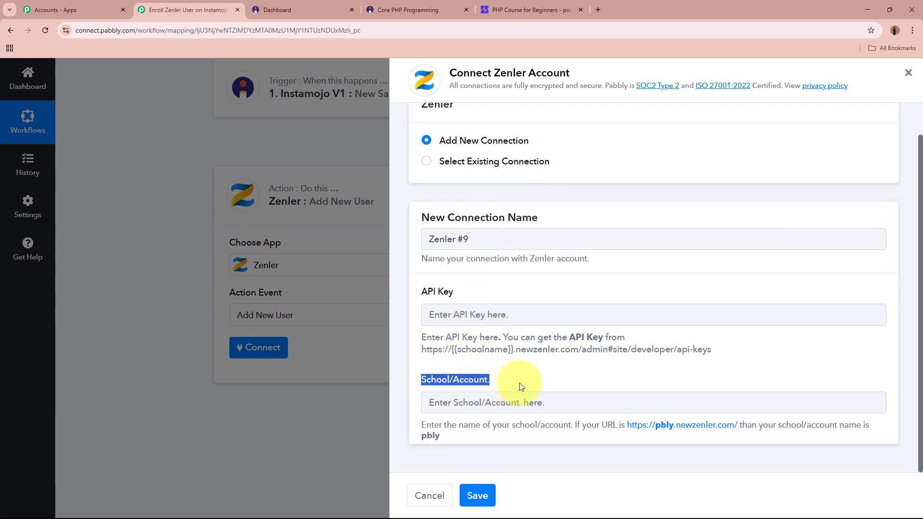
left_click(519, 383)
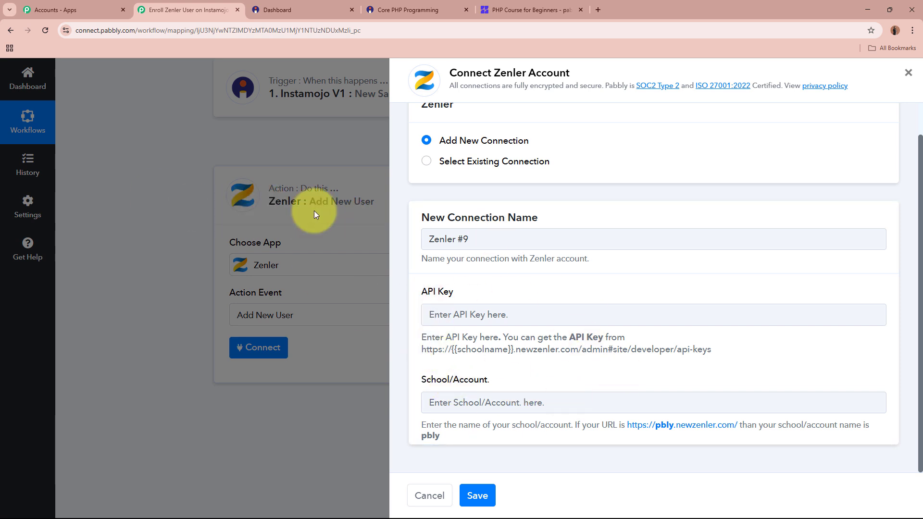
left_click_drag(420, 379, 524, 374)
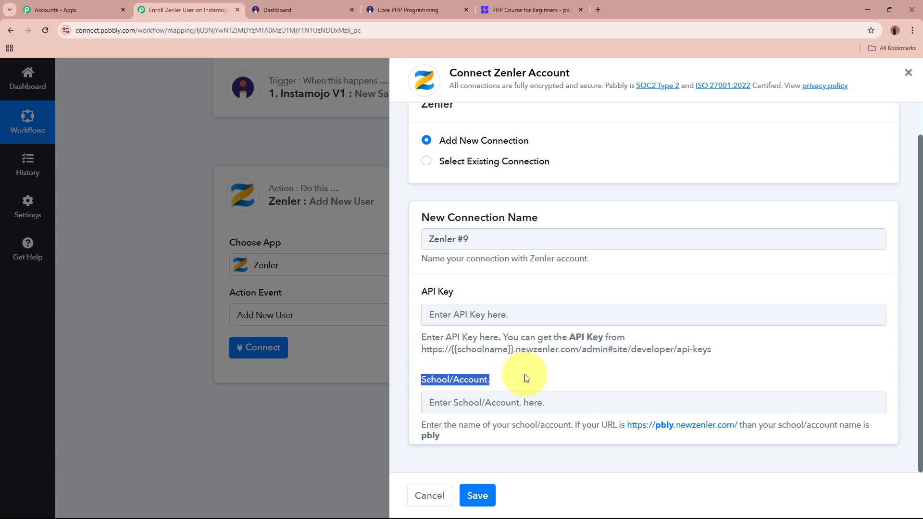
left_click(526, 378)
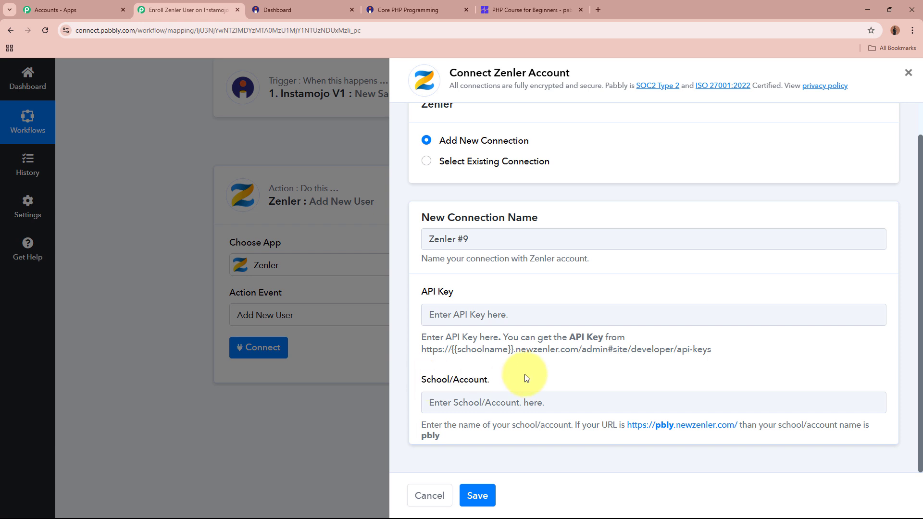
left_click(538, 9)
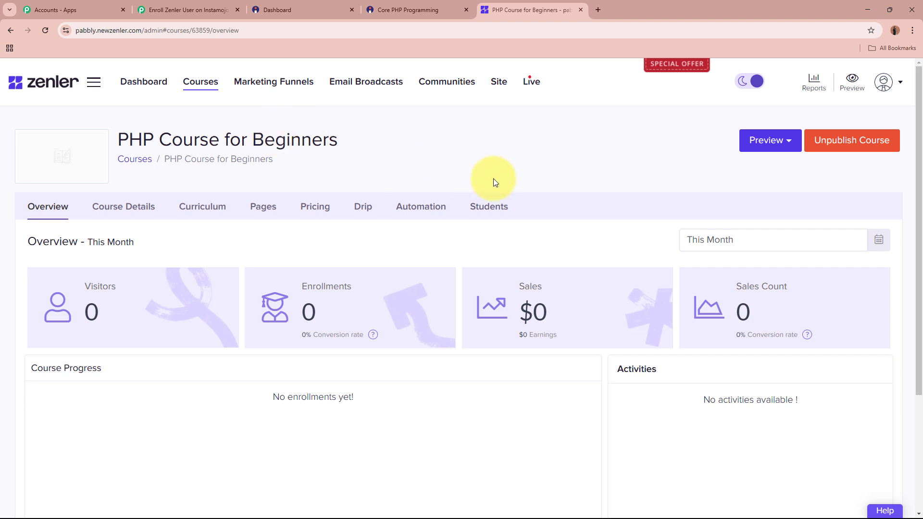
Highlight the school name 'pabbly' in the Zenler course page's web address
double_click(258, 31)
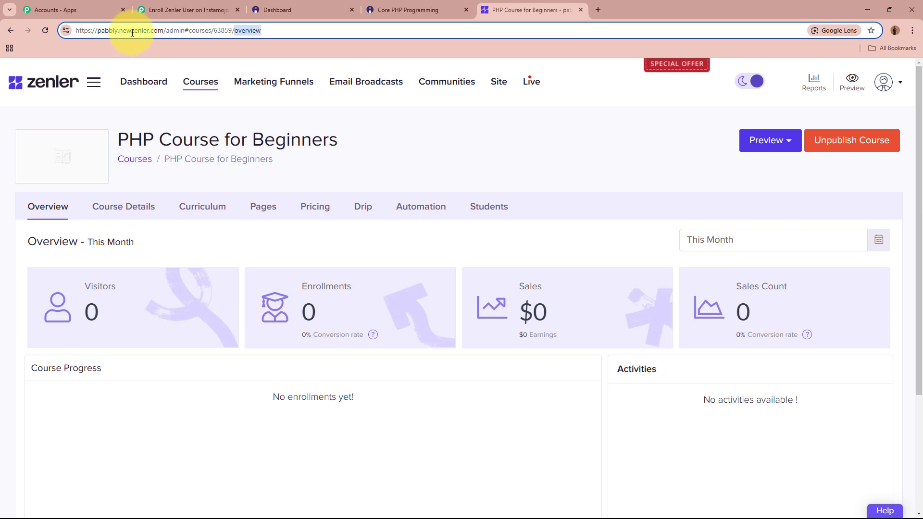
left_click_drag(98, 31, 120, 30)
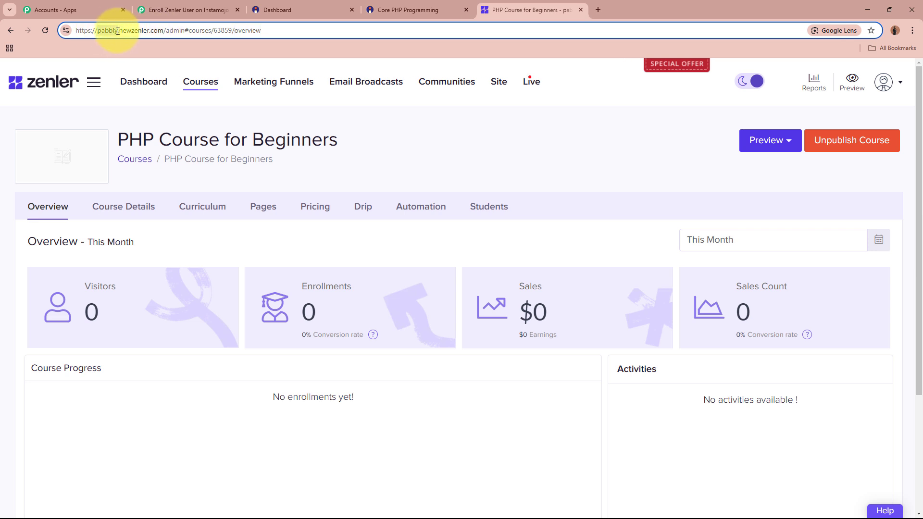
Enter pabbly as School/Account and copy the Zenler API-keys help address
left_click(217, 10)
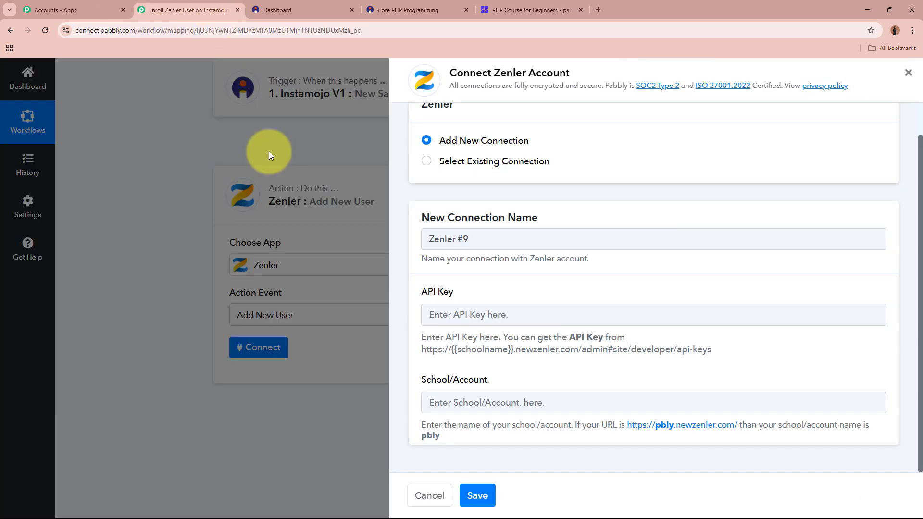
left_click(464, 403)
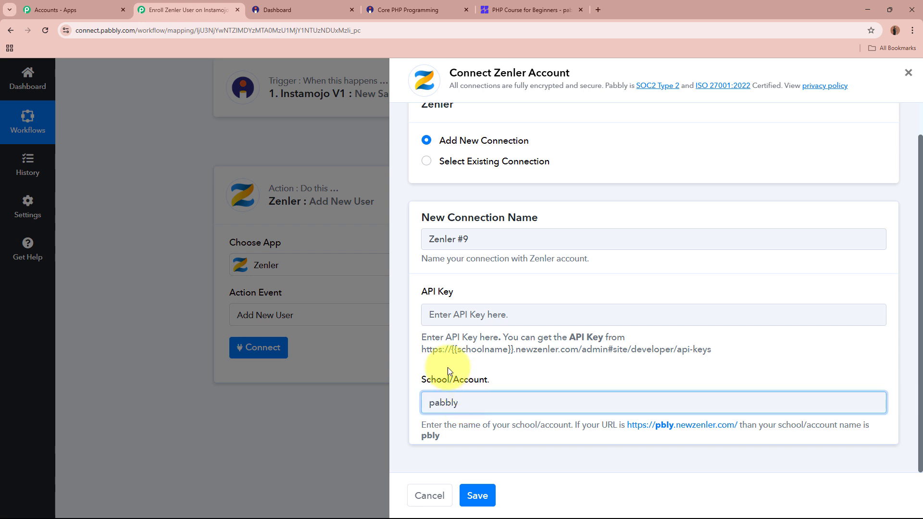
left_click_drag(422, 354, 712, 363)
key("ctrl+c")
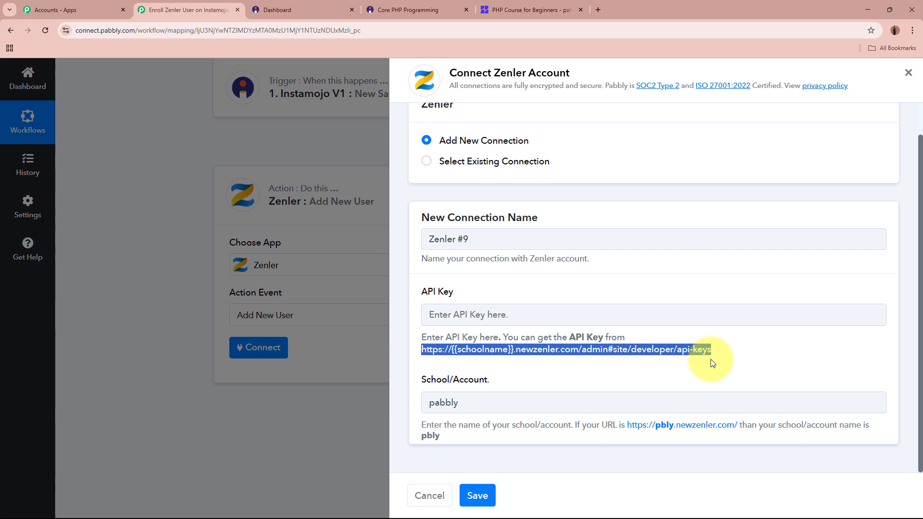
left_click(601, 9)
Load the Zenler developer API-keys page, substituting the pabbly school name into its address
key("ctrl+v")
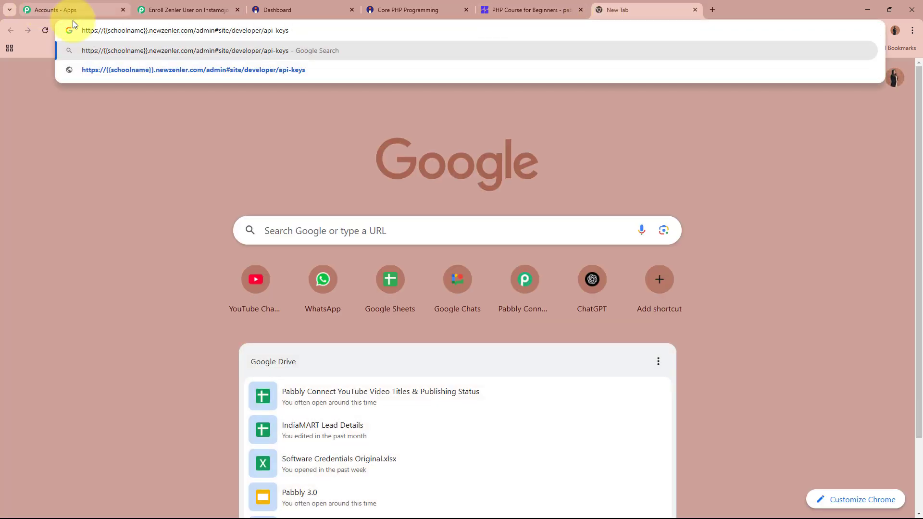
left_click_drag(105, 31, 140, 31)
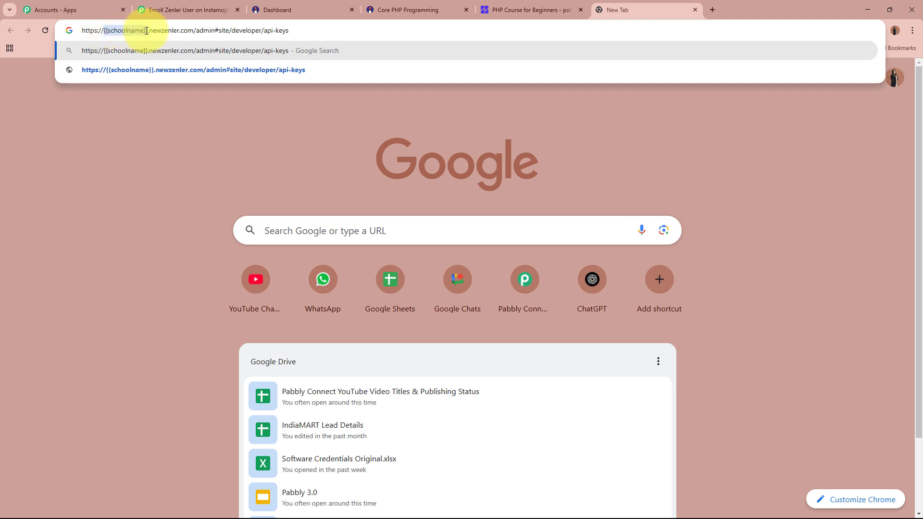
key("BackSpace")
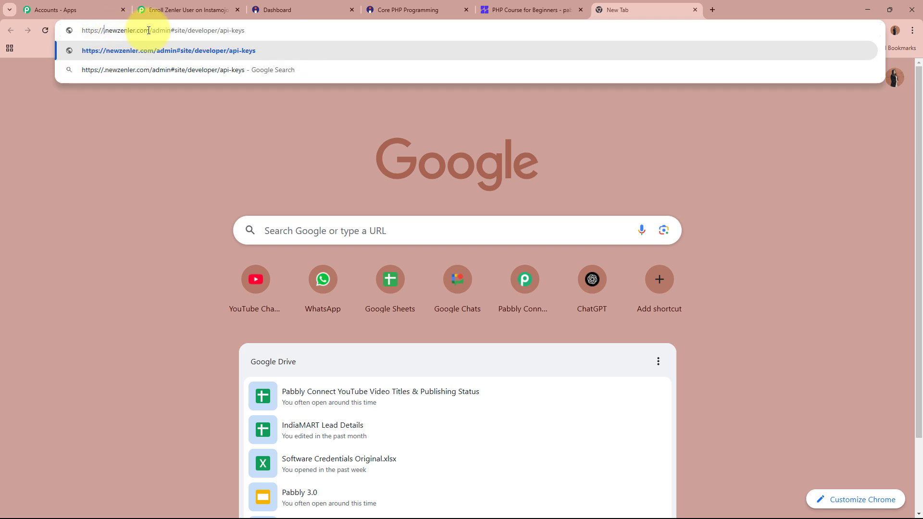
left_click(533, 4)
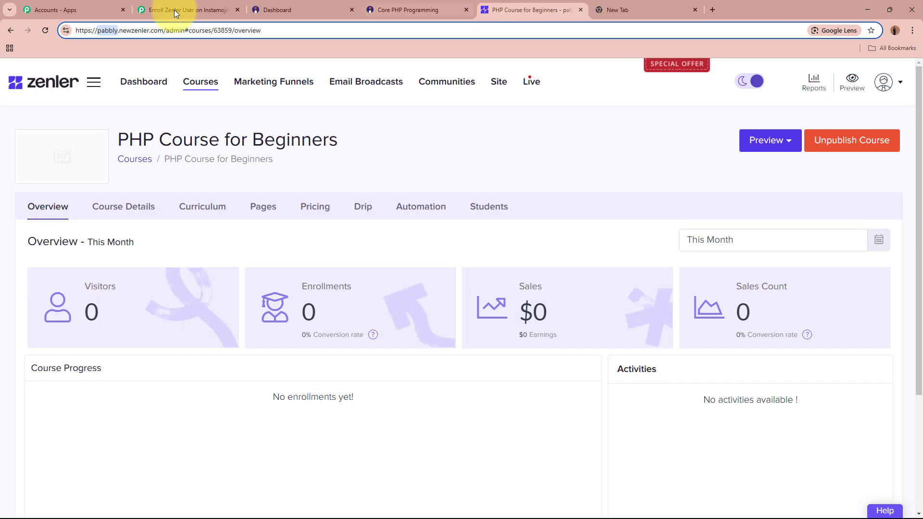
double_click(111, 29)
key("ctrl+c")
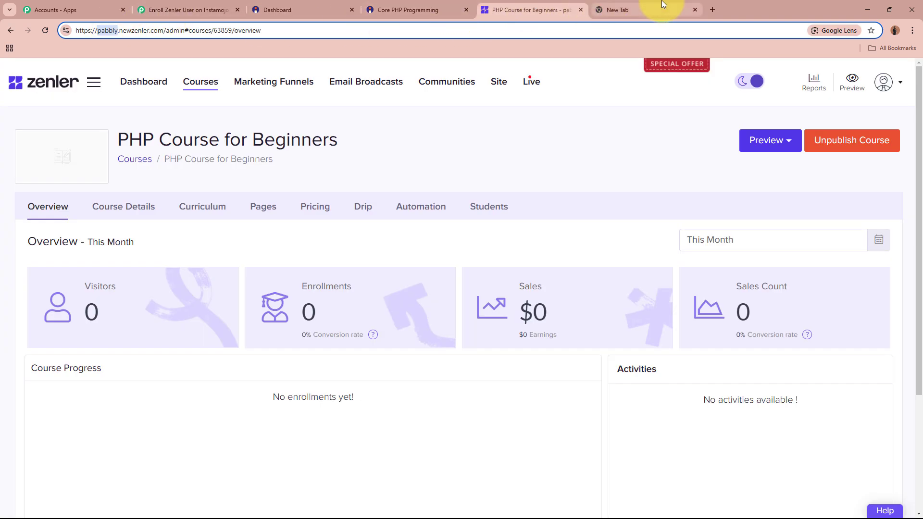
left_click(656, 5)
key("ctrl+v")
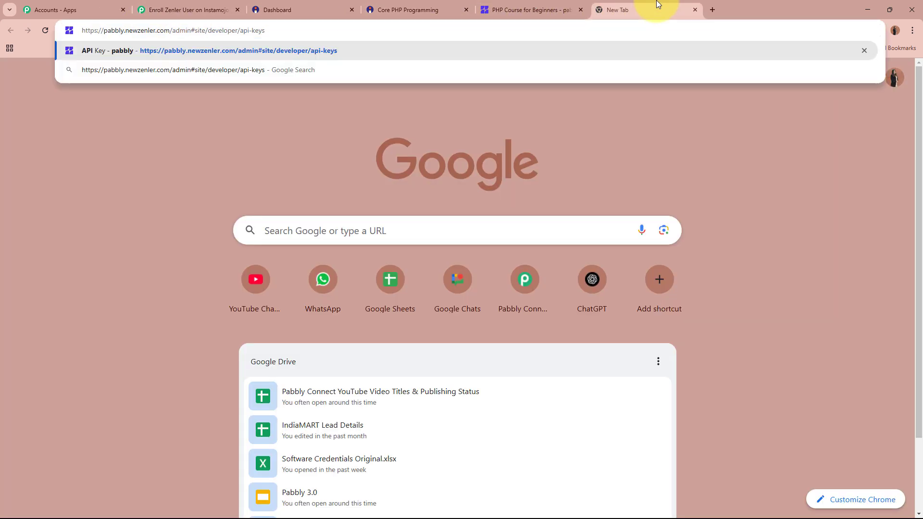
key("Return")
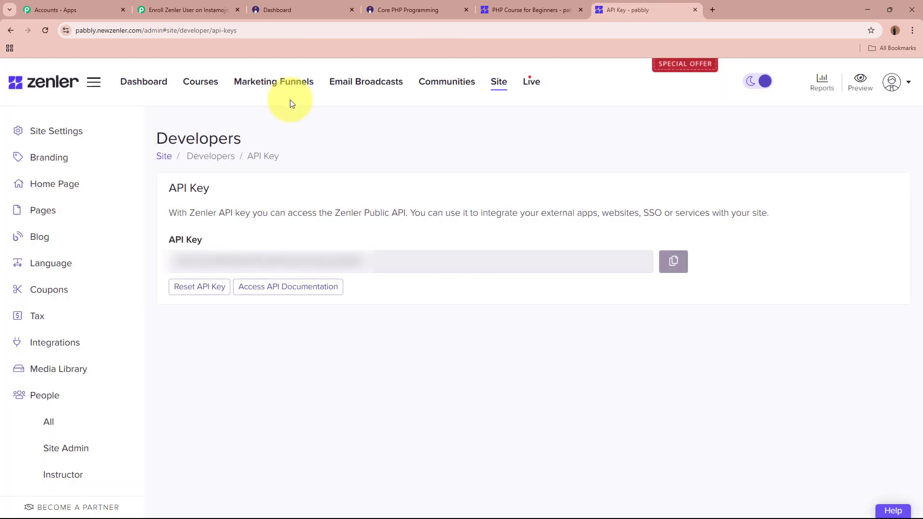
Copy the Zenler API key and put focus in the connection's API Key field
left_click_drag(169, 246, 241, 241)
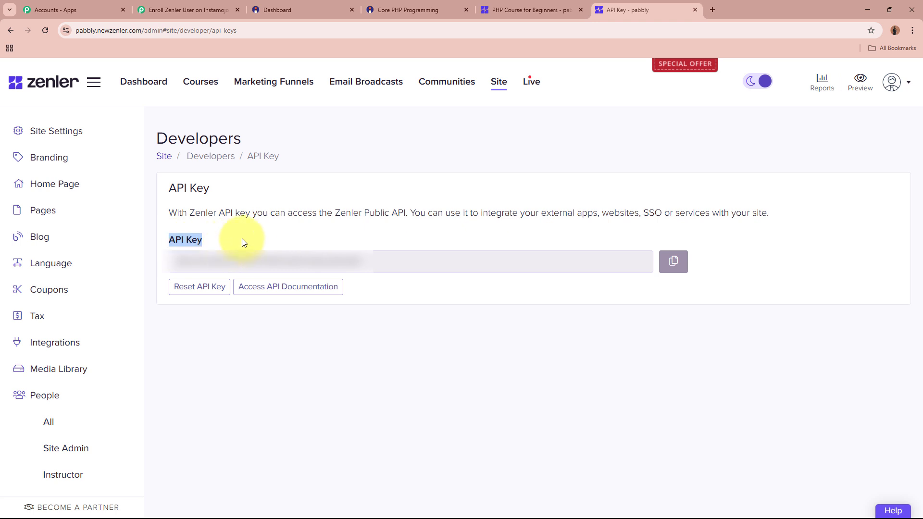
left_click(458, 260)
left_click(671, 261)
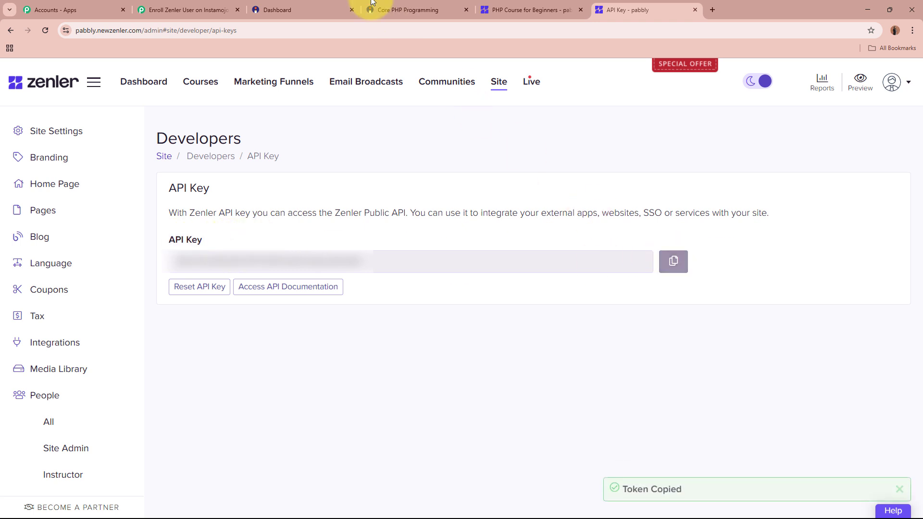
left_click(188, 10)
left_click(516, 313)
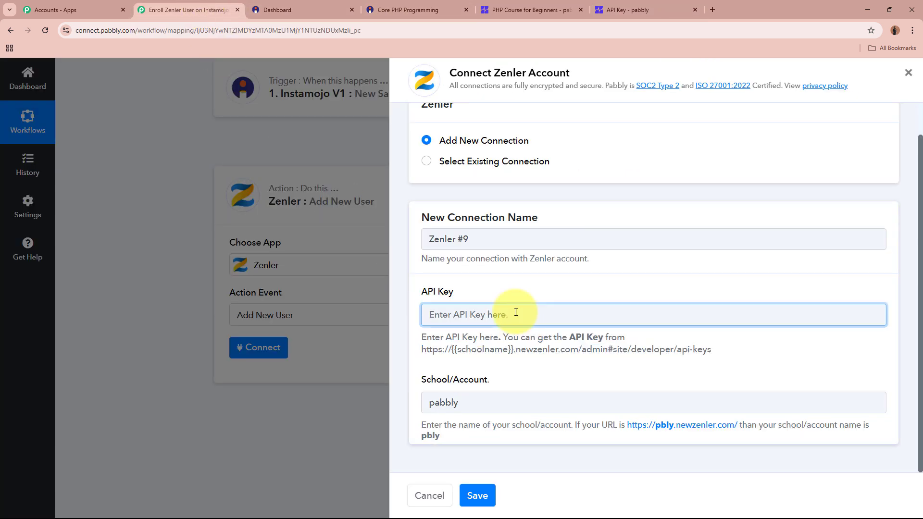
Paste the Zenler API key and save the new Zenler connection
key("ctrl+v")
left_click(694, 10)
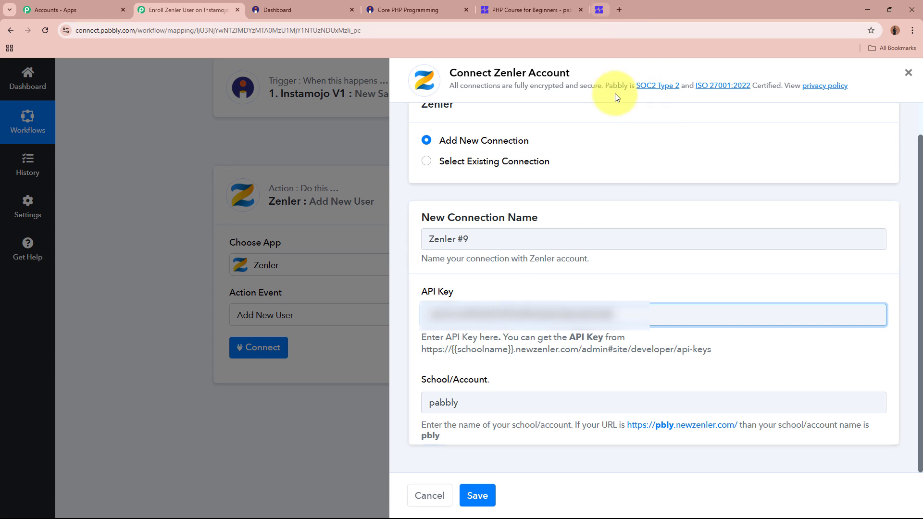
left_click(483, 494)
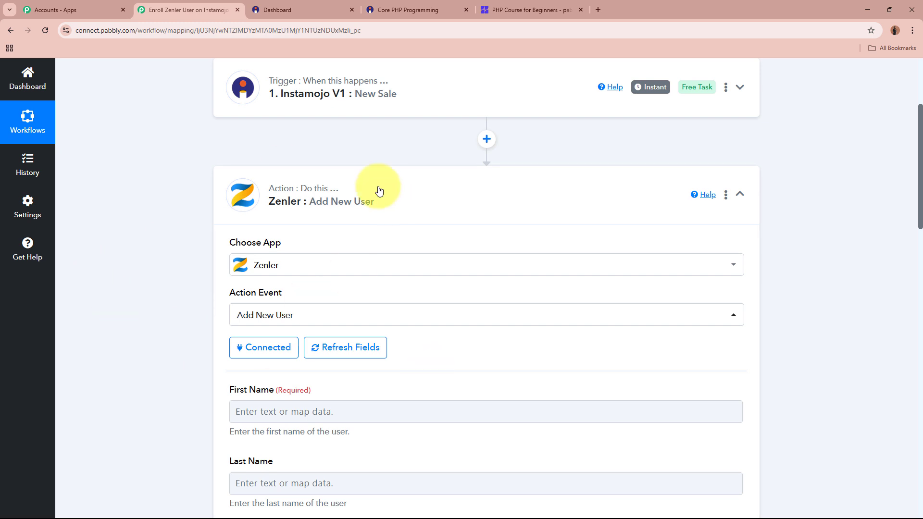
scroll(168, 242, "down", 10)
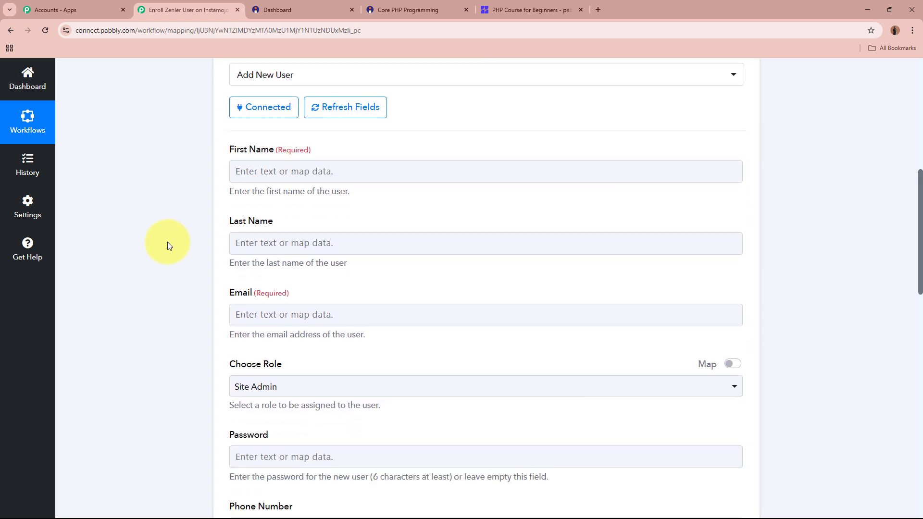
scroll(169, 245, "down", 6)
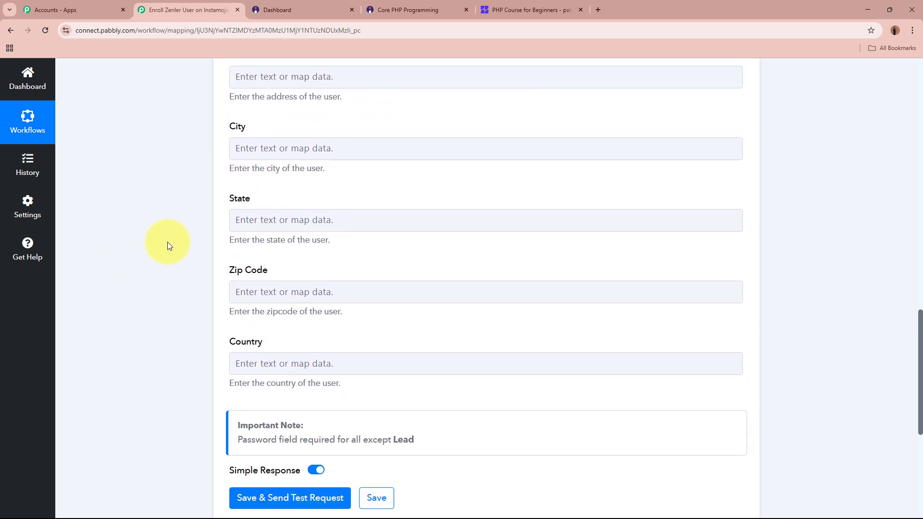
scroll(168, 245, "up", 4)
scroll(168, 246, "up", 10)
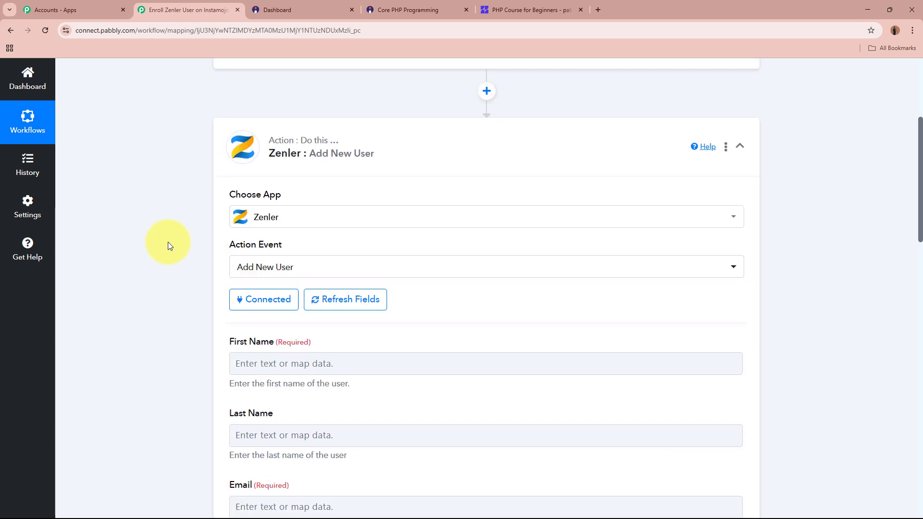
scroll(169, 242, "down", 1)
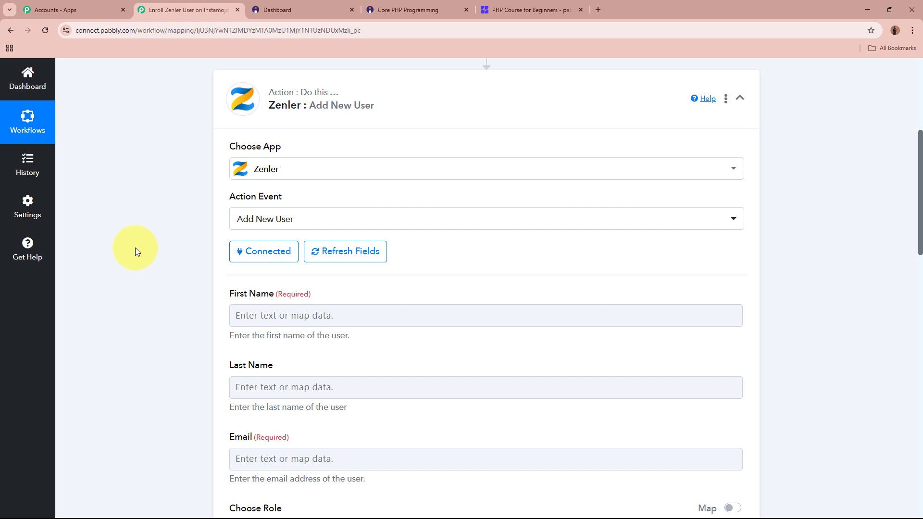
scroll(134, 247, "down", 1)
Open the First Name mapping options and browse the Instamojo New Sale data fields
left_click(303, 267)
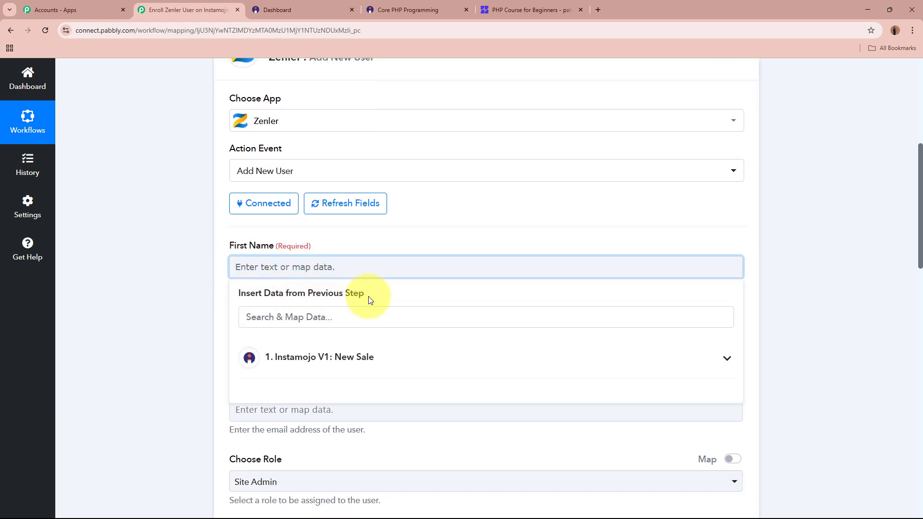
scroll(202, 308, "up", 5)
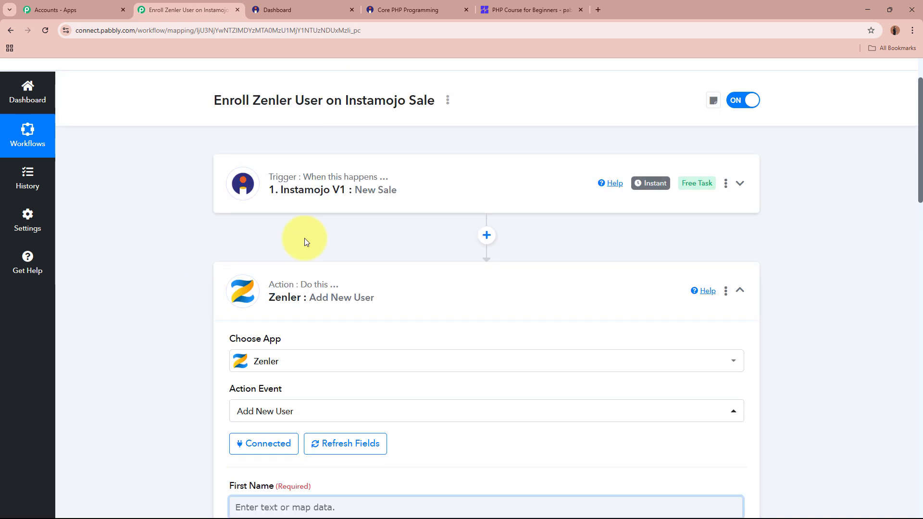
left_click(194, 302)
scroll(195, 302, "down", 2)
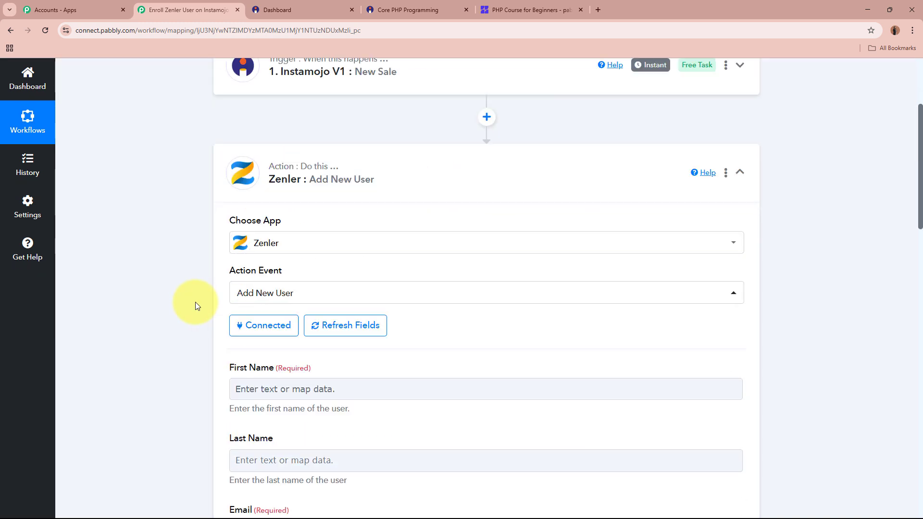
scroll(196, 306, "down", 4)
left_click(315, 217)
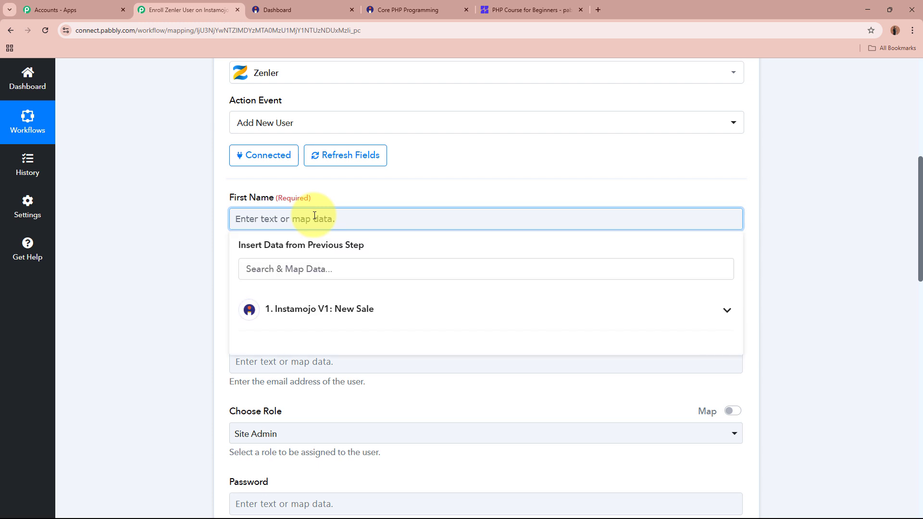
left_click(388, 325)
scroll(403, 470, "down", 1)
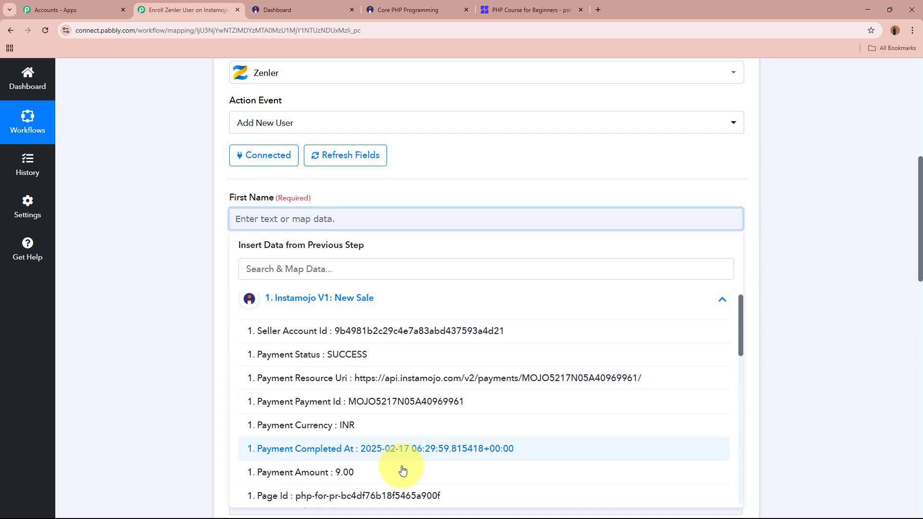
scroll(403, 470, "down", 10)
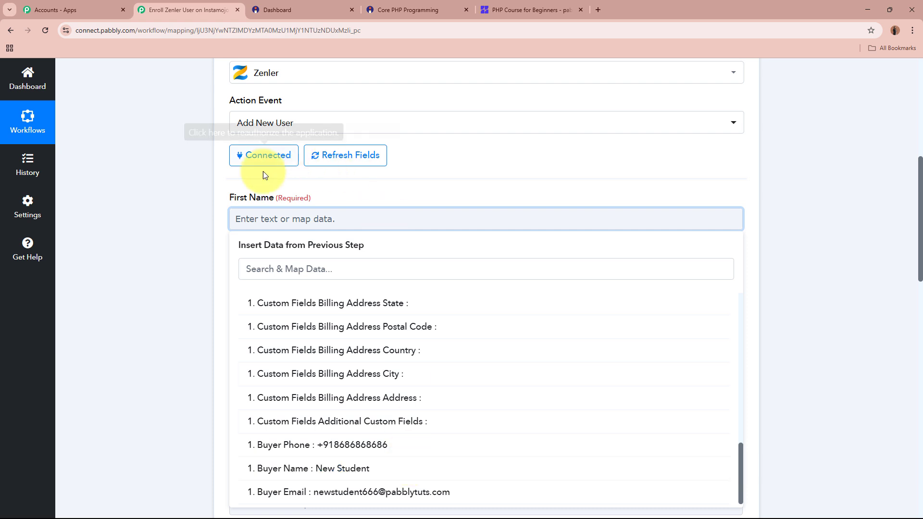
left_click_drag(227, 196, 336, 201)
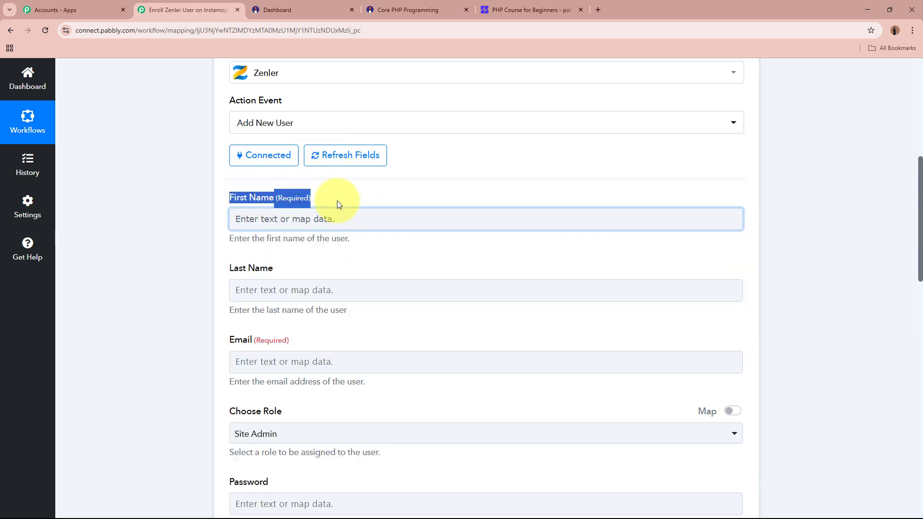
left_click(175, 249)
Close the Instamojo data list without mapping, then point out the First Name and Last Name fields
left_click(291, 223)
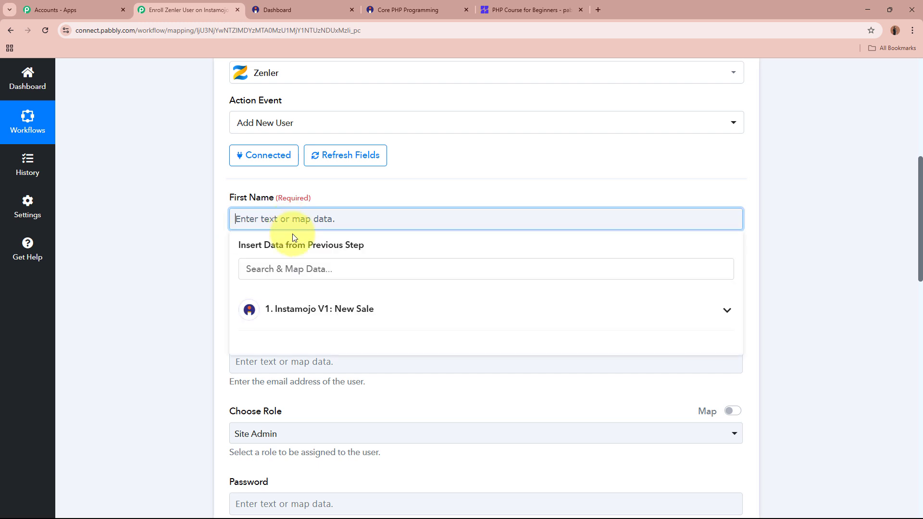
left_click(303, 311)
scroll(380, 382, "down", 10)
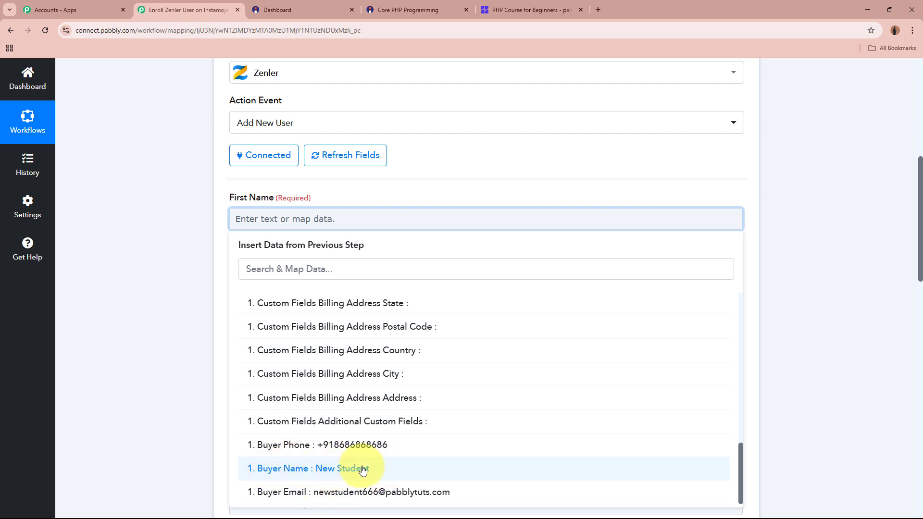
left_click(185, 227)
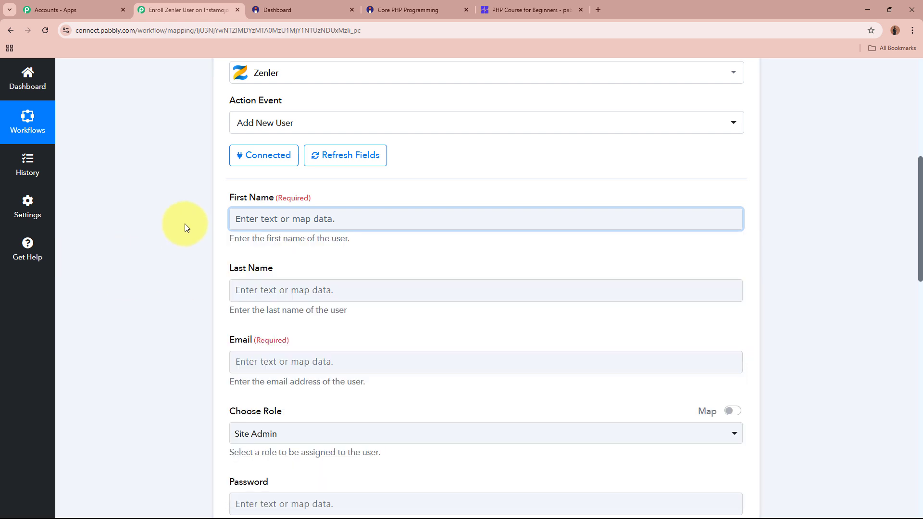
triple_click(232, 197)
triple_click(232, 267)
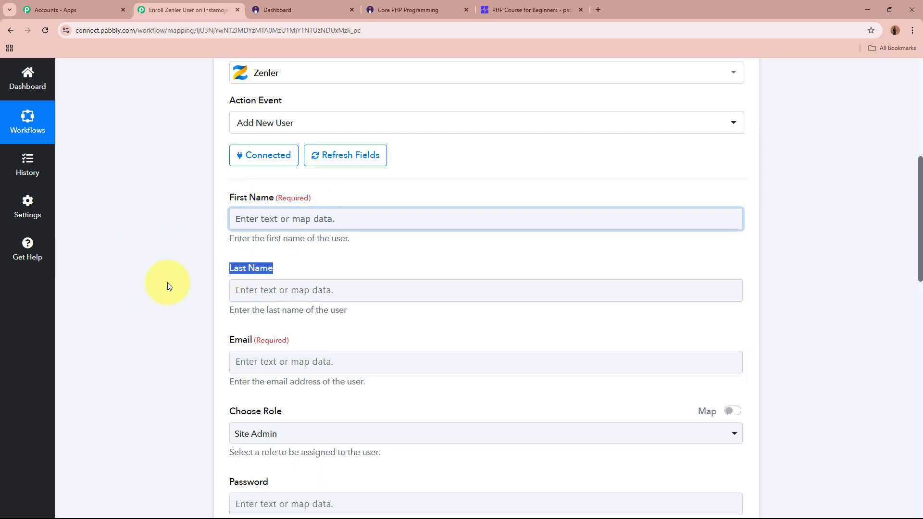
left_click(164, 283)
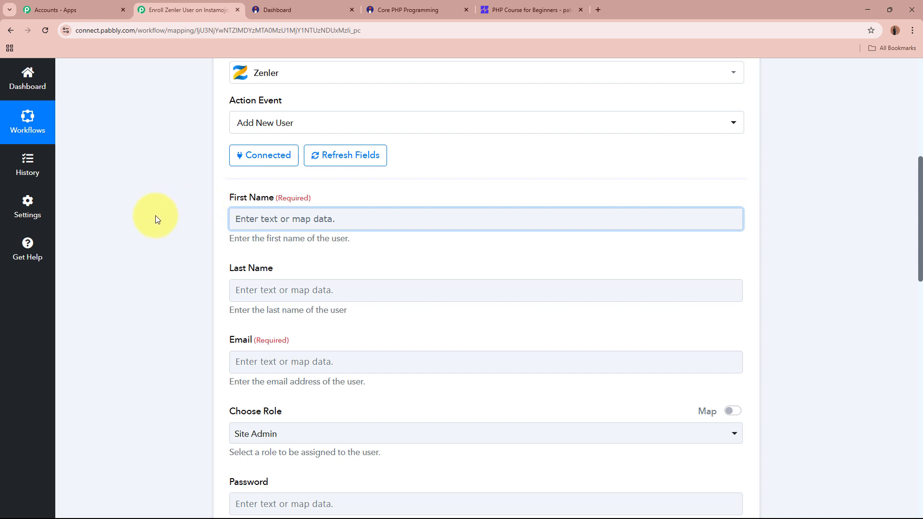
scroll(154, 215, "up", 7)
Insert a Text Formatter (Pabbly) step before Zenler and connect its Split Text action
left_click(486, 285)
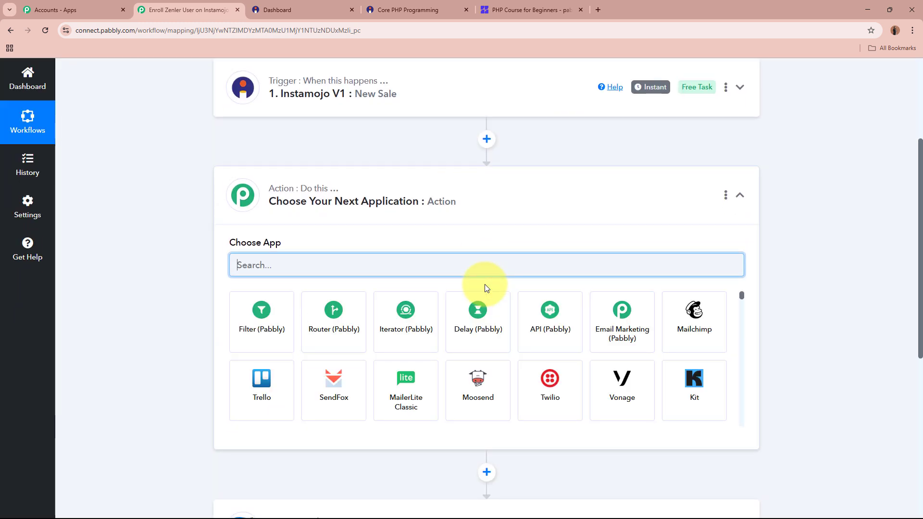
type("test")
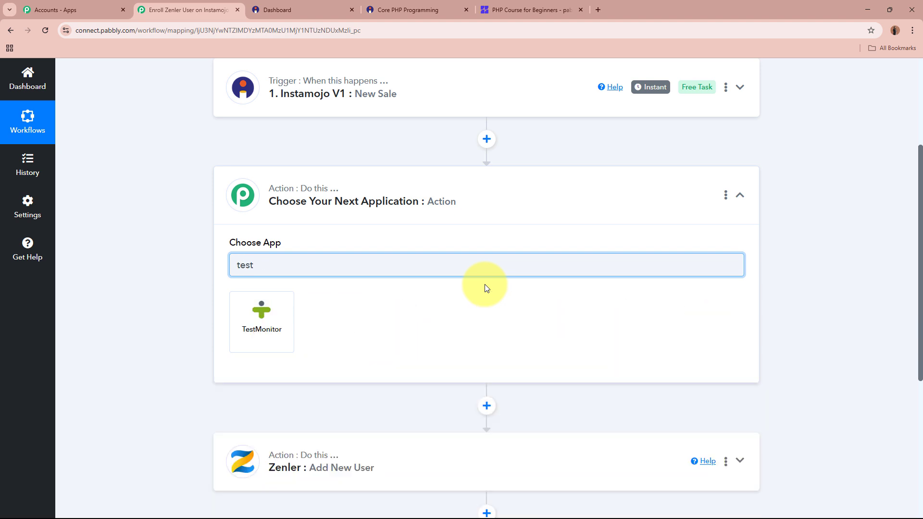
key("BackSpace")
key("BackSpace")
type("xt")
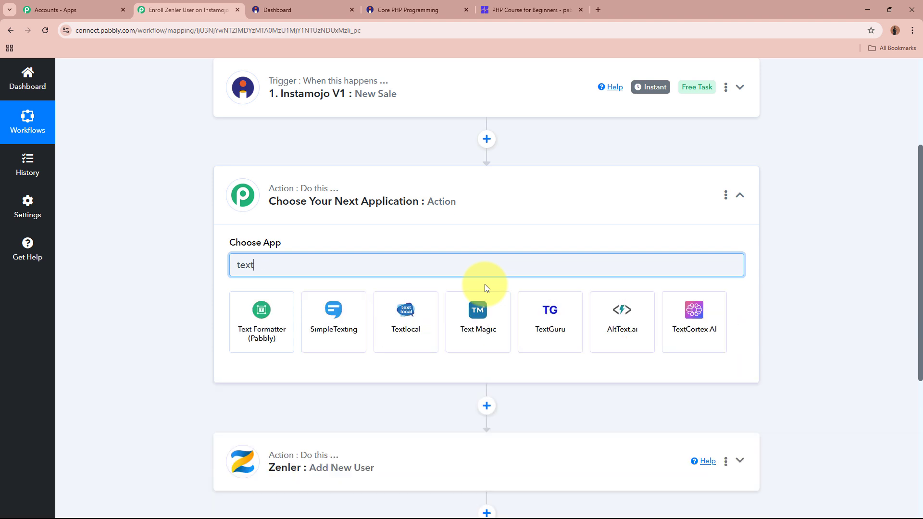
left_click(289, 314)
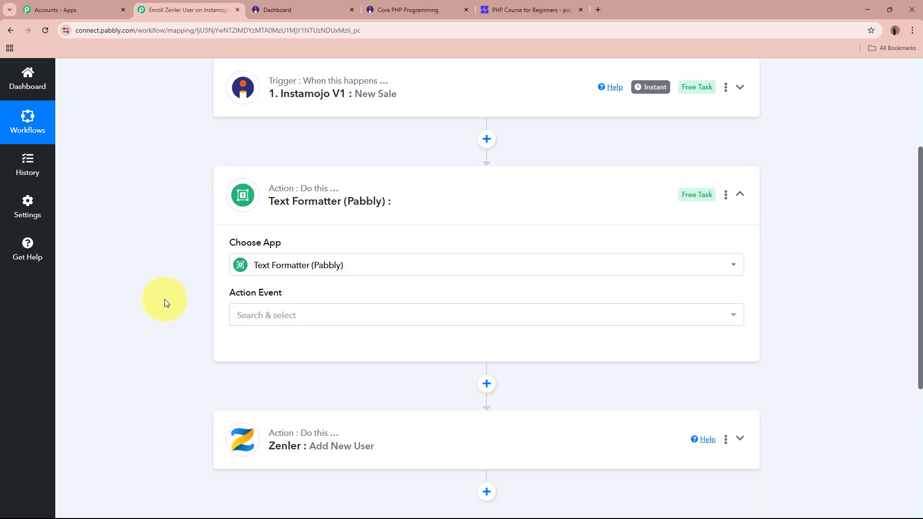
left_click(295, 312)
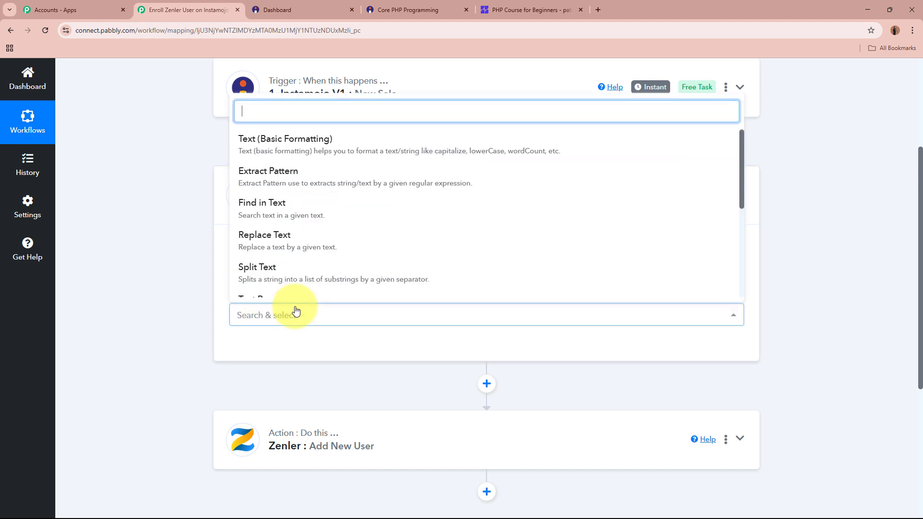
left_click(303, 282)
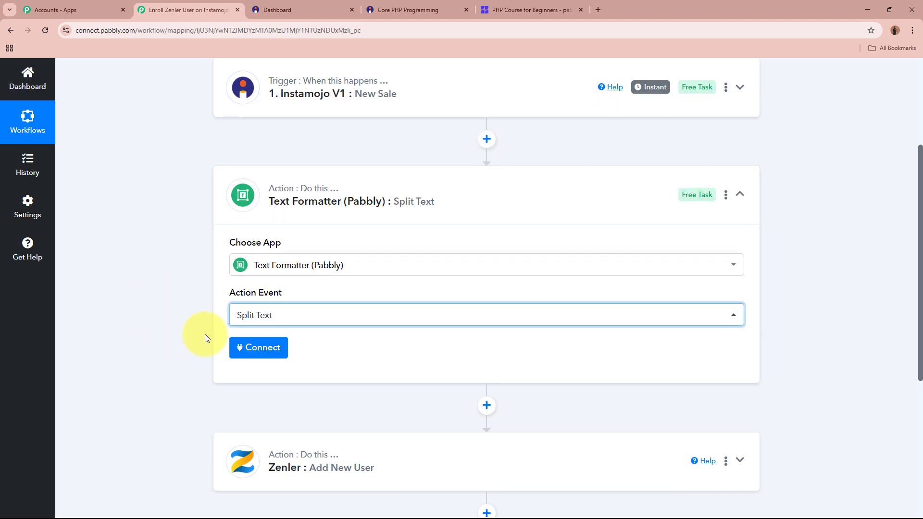
left_click(264, 347)
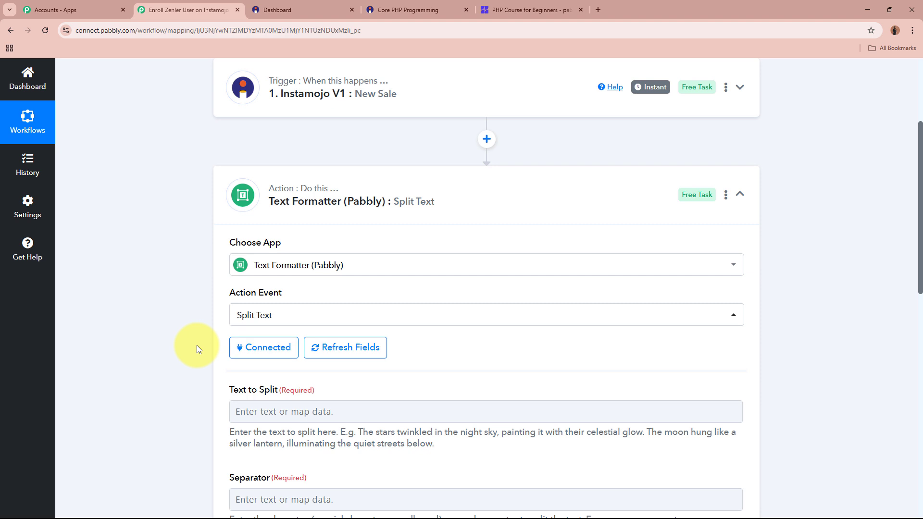
Map the Instamojo buyer name into the Text to Split field
scroll(197, 344, "down", 4)
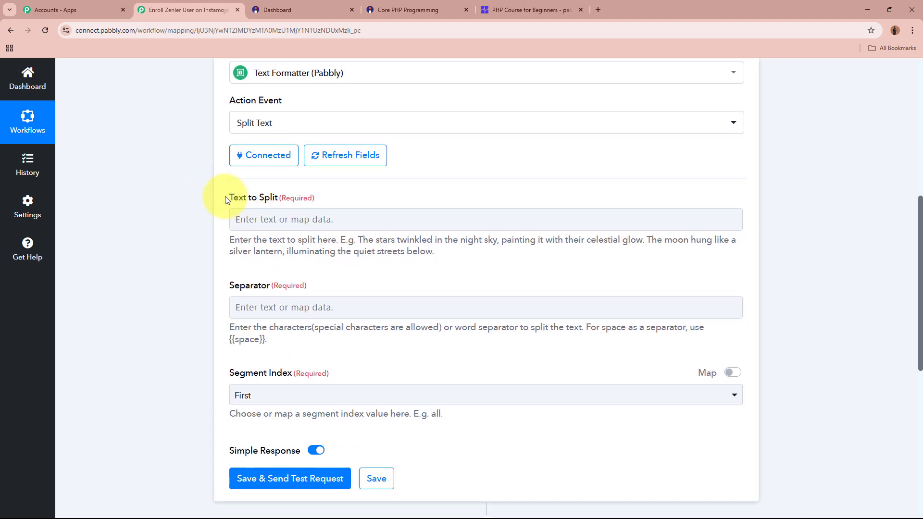
left_click_drag(227, 197, 324, 197)
left_click(173, 232)
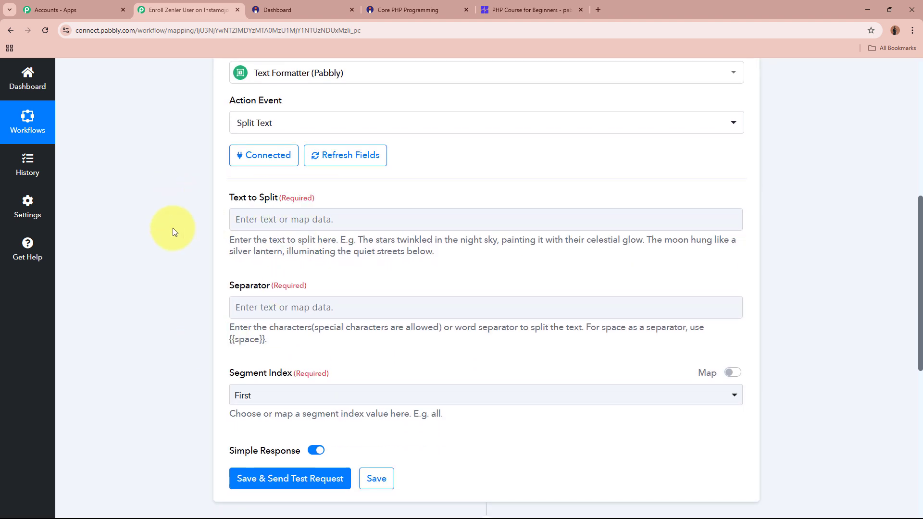
left_click(287, 219)
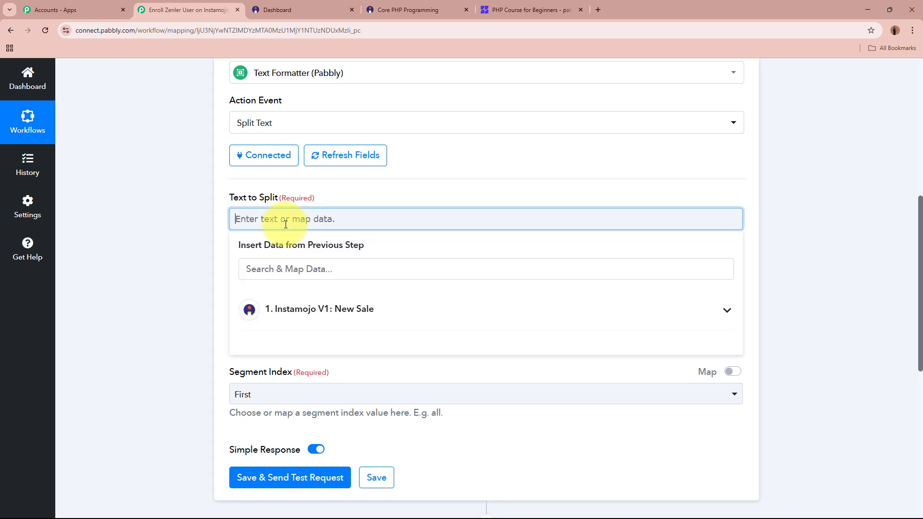
left_click(372, 299)
scroll(402, 394, "down", 10)
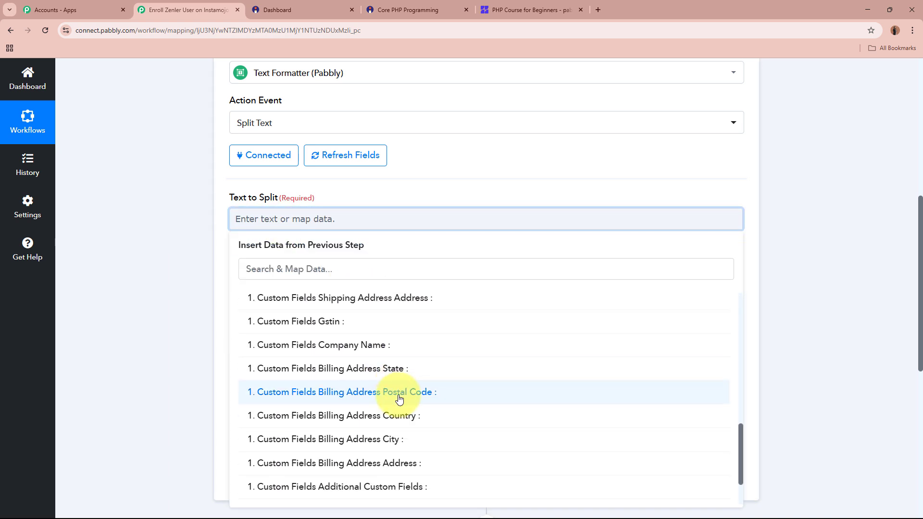
left_click(390, 470)
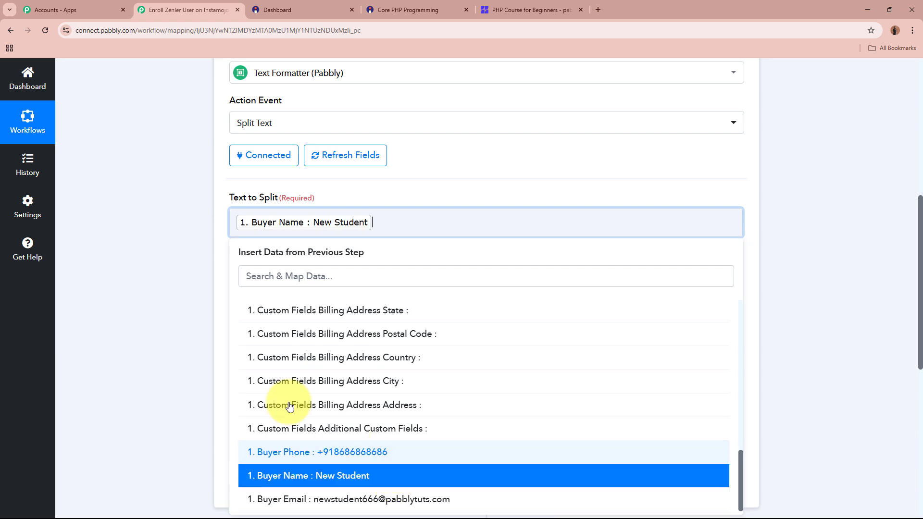
left_click(159, 238)
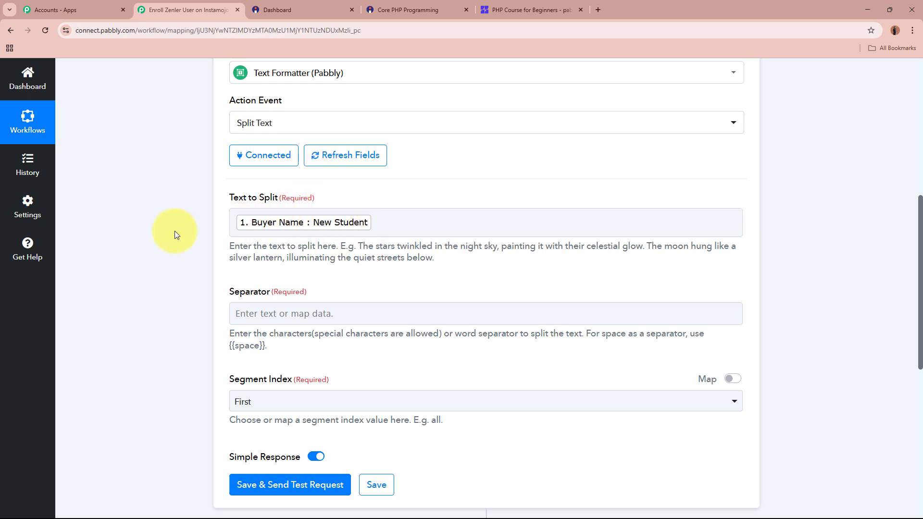
Set the Separator to {{space}} and the Segment Index to All
scroll(175, 231, "up", 7)
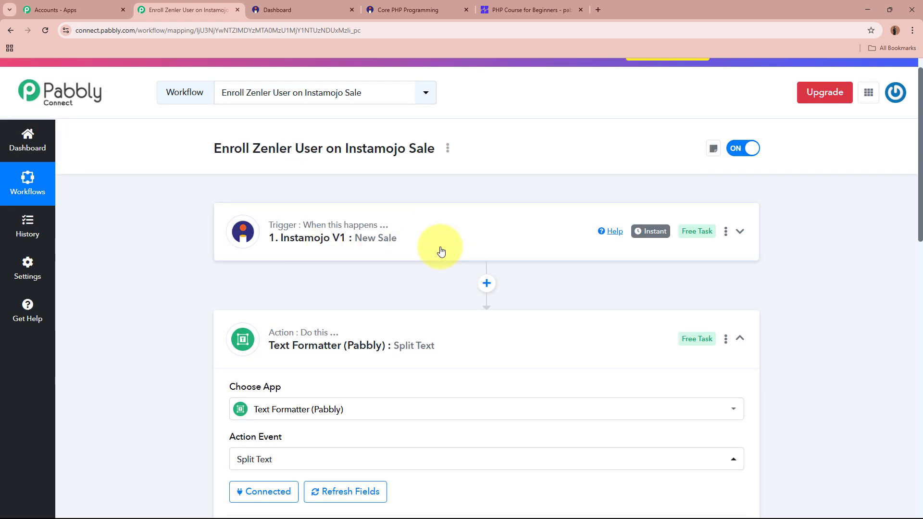
scroll(439, 249, "down", 6)
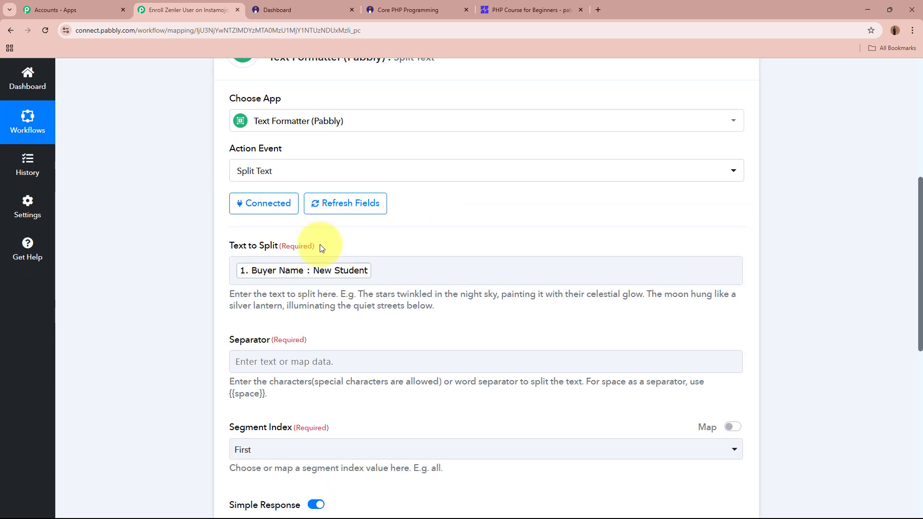
scroll(138, 286, "down", 2)
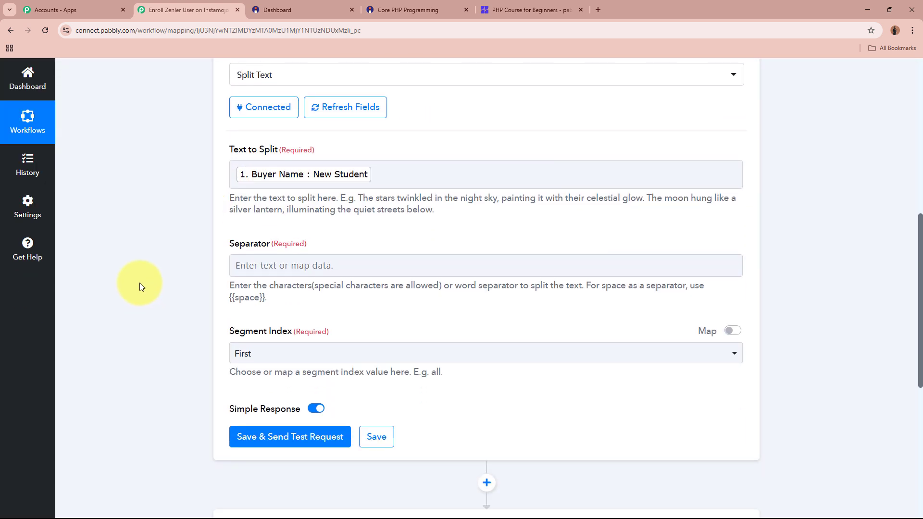
left_click_drag(230, 243, 322, 241)
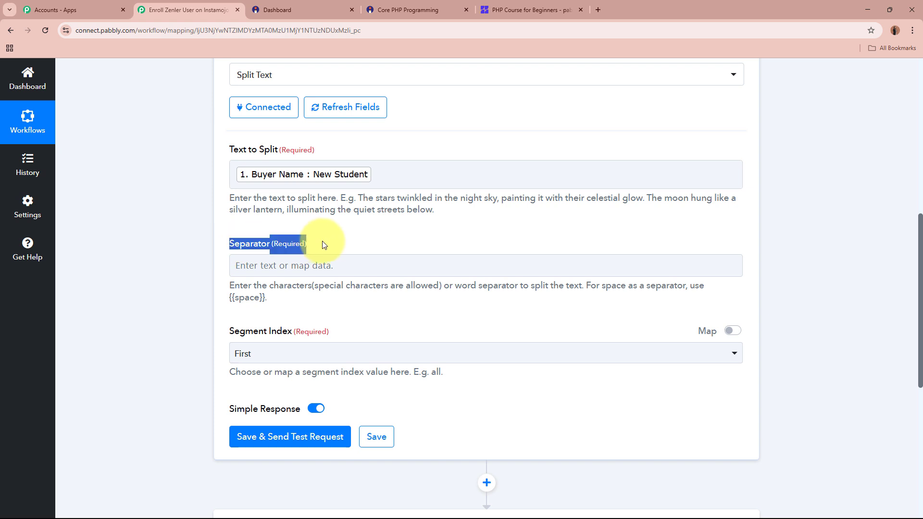
left_click(163, 268)
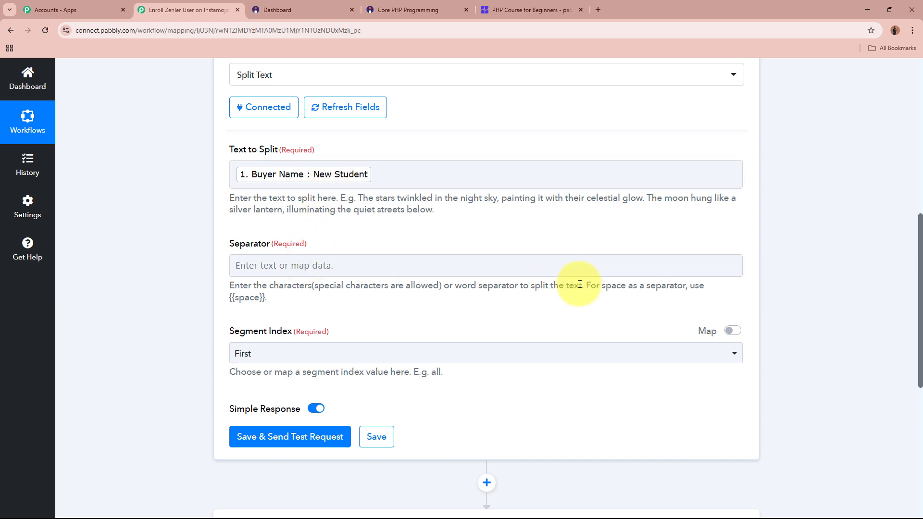
left_click_drag(587, 285, 268, 299)
left_click(232, 298)
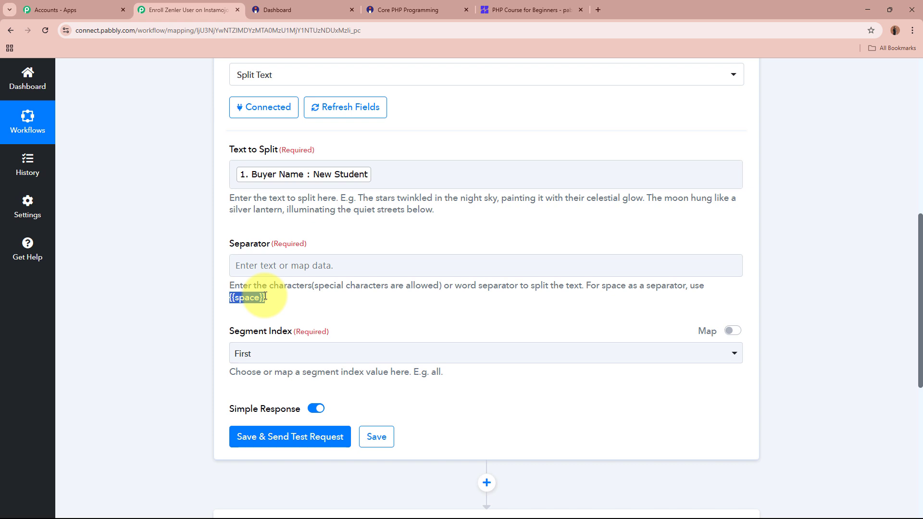
left_click(274, 270)
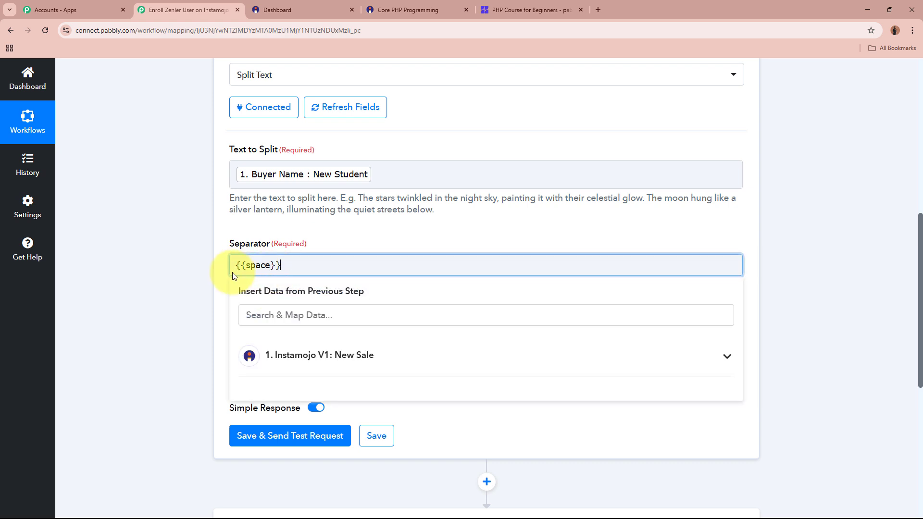
left_click(181, 273)
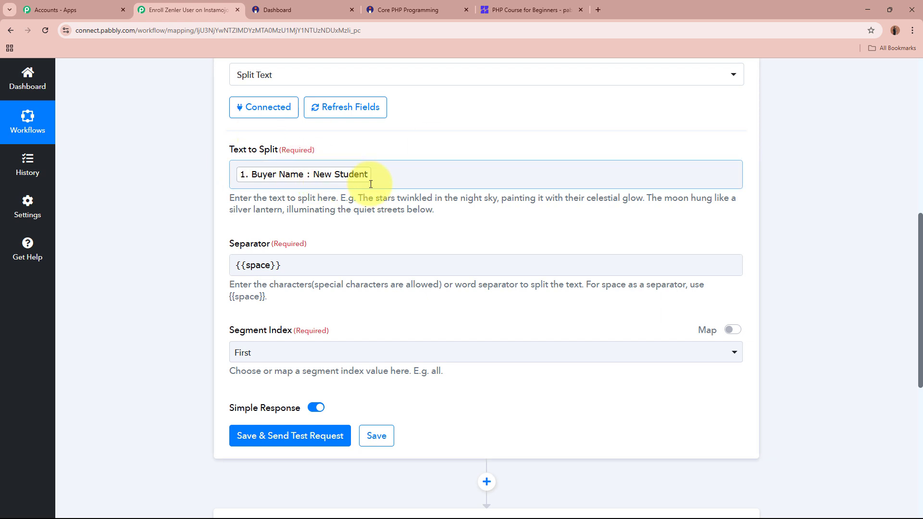
scroll(346, 180, "down", 2)
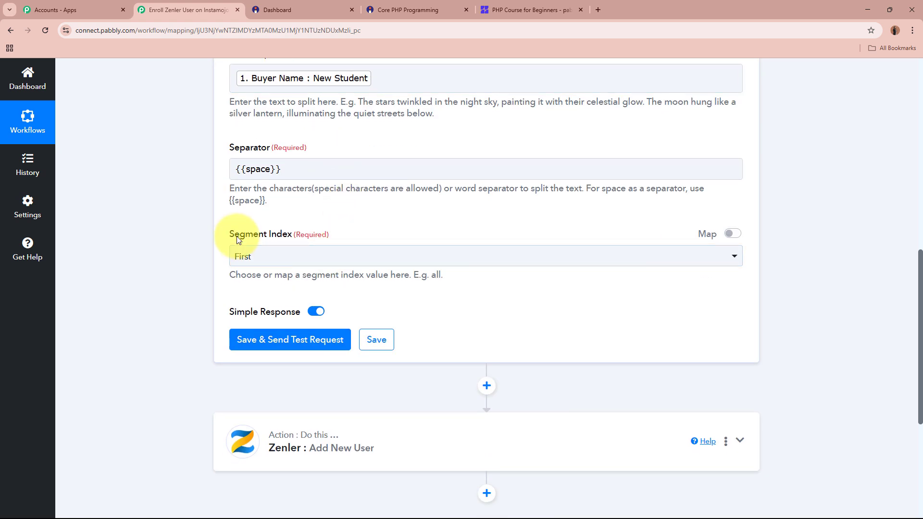
left_click(336, 257)
left_click(333, 396)
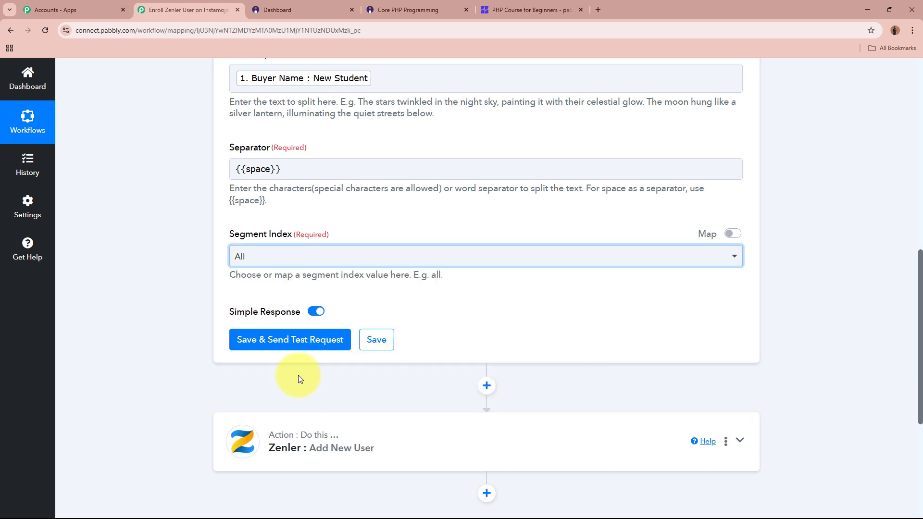
Test the Split Text step, confirming results New and Student, and expand Zenler Add New User
left_click(314, 340)
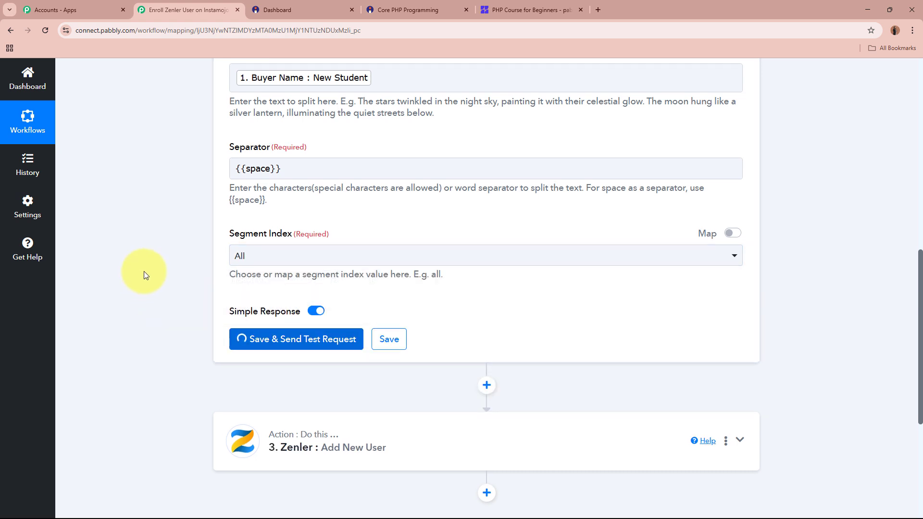
scroll(234, 282, "down", 2)
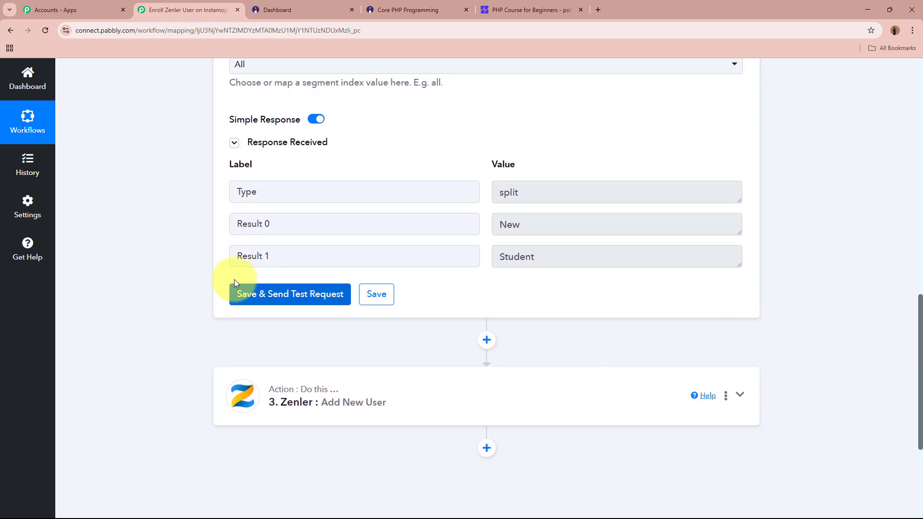
left_click_drag(545, 218, 470, 227)
left_click_drag(561, 252, 489, 223)
left_click_drag(531, 255, 470, 260)
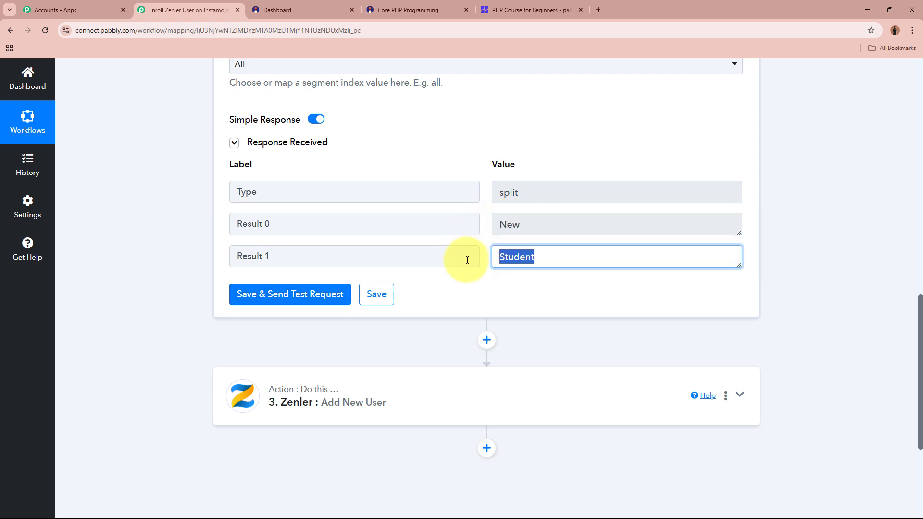
left_click(533, 292)
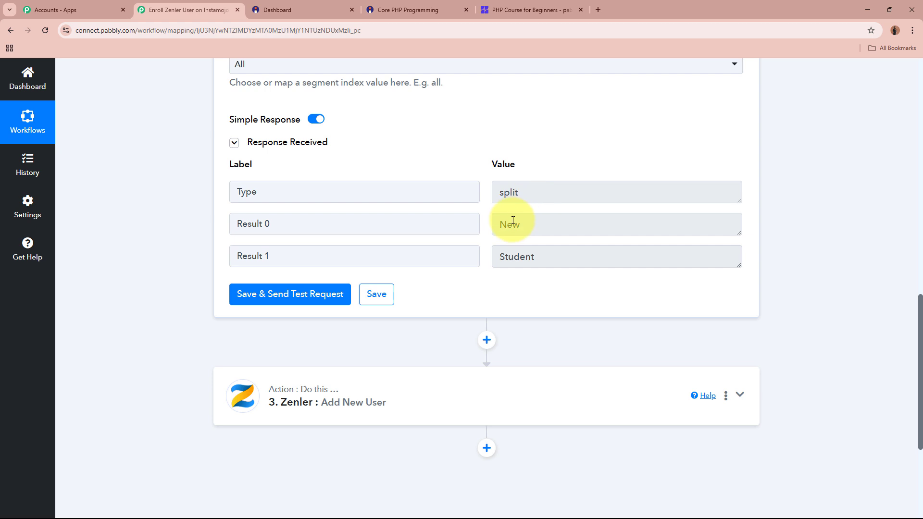
left_click(498, 390)
scroll(155, 274, "down", 5)
Map split Result 0 to First Name and Result 1 to Last Name
scroll(157, 259, "up", 7)
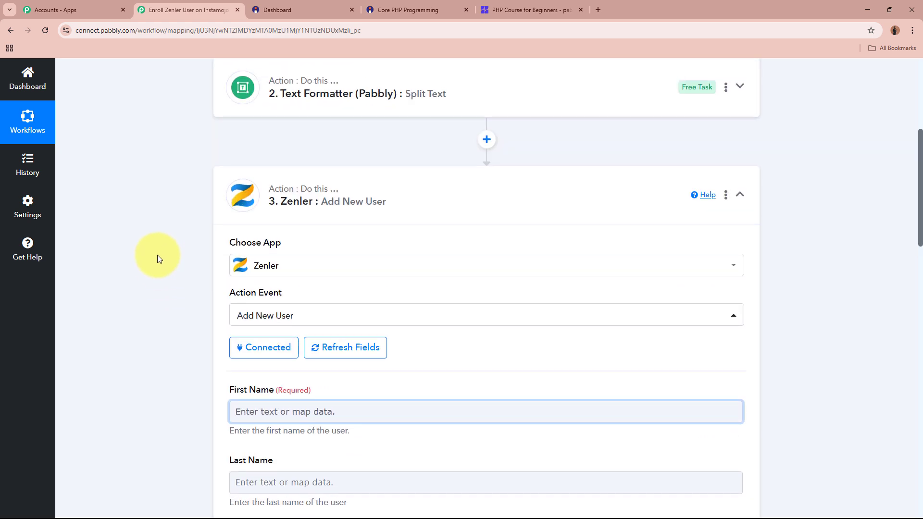
scroll(157, 259, "down", 3)
left_click(346, 268)
left_click(390, 396)
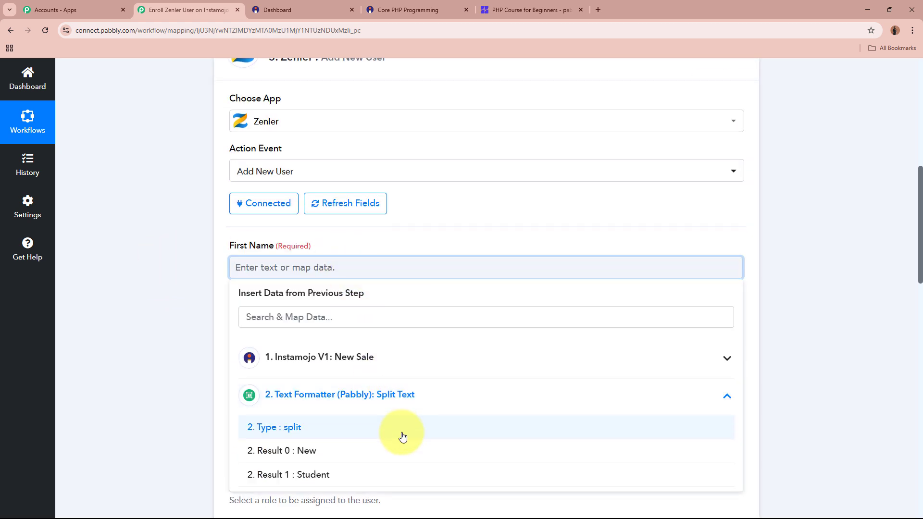
left_click(370, 456)
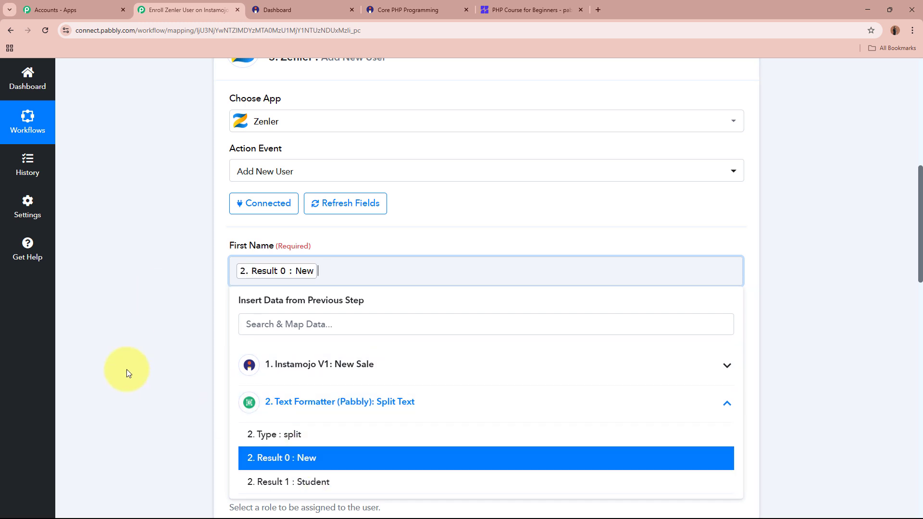
left_click(128, 373)
scroll(240, 298, "down", 2)
left_click(310, 251)
left_click(359, 394)
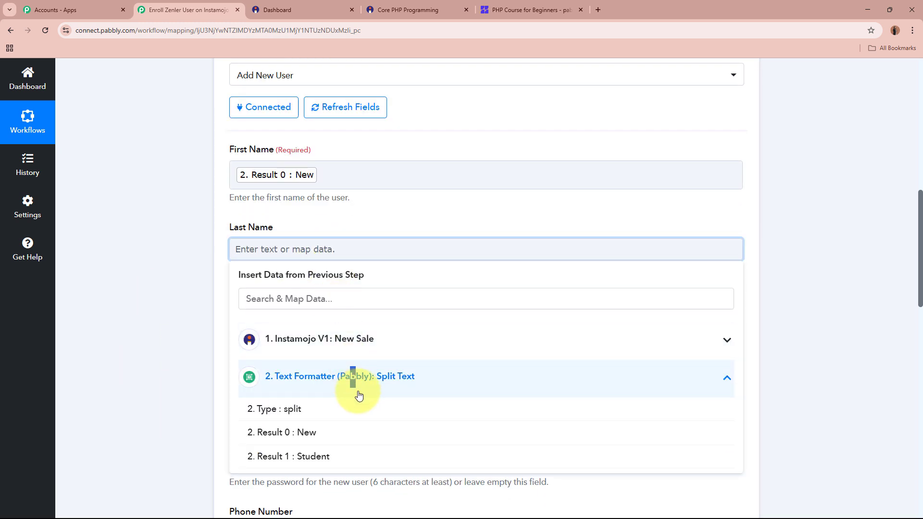
left_click(350, 459)
left_click(148, 294)
Map the Instamojo buyer's email into Email and set the role to Student
scroll(192, 269, "down", 3)
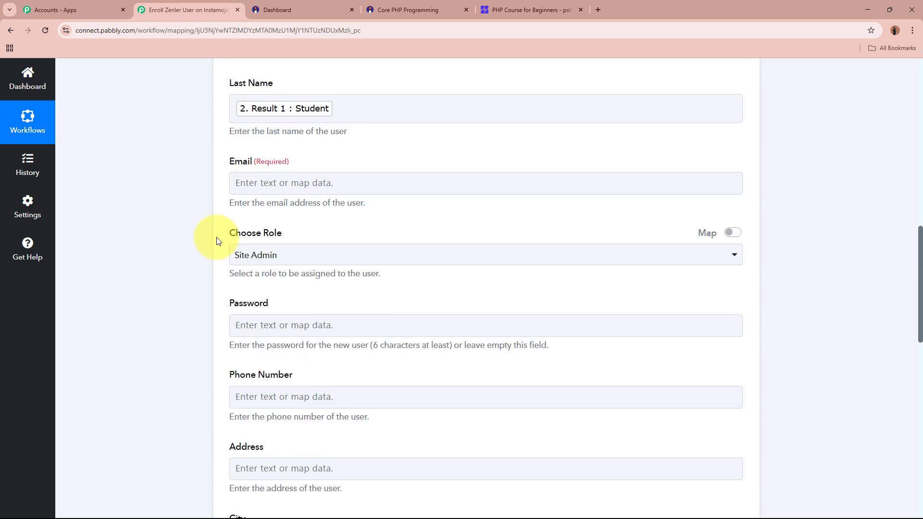
left_click(298, 183)
left_click(337, 287)
scroll(336, 374, "down", 5)
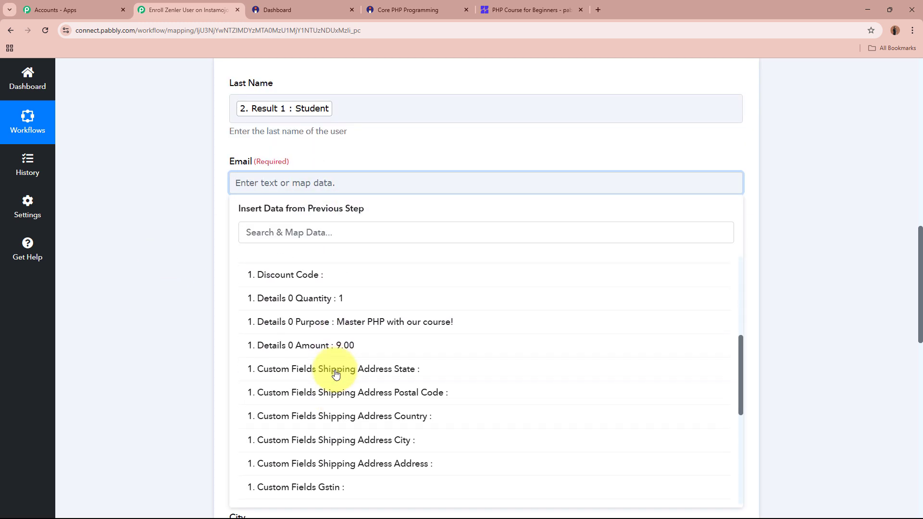
scroll(336, 374, "down", 5)
left_click(332, 451)
left_click(192, 329)
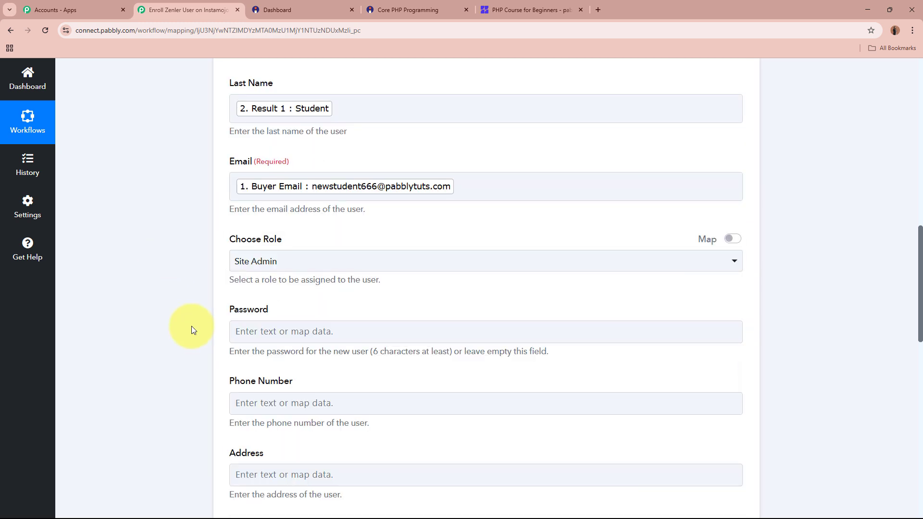
scroll(192, 325, "down", 1)
left_click(304, 218)
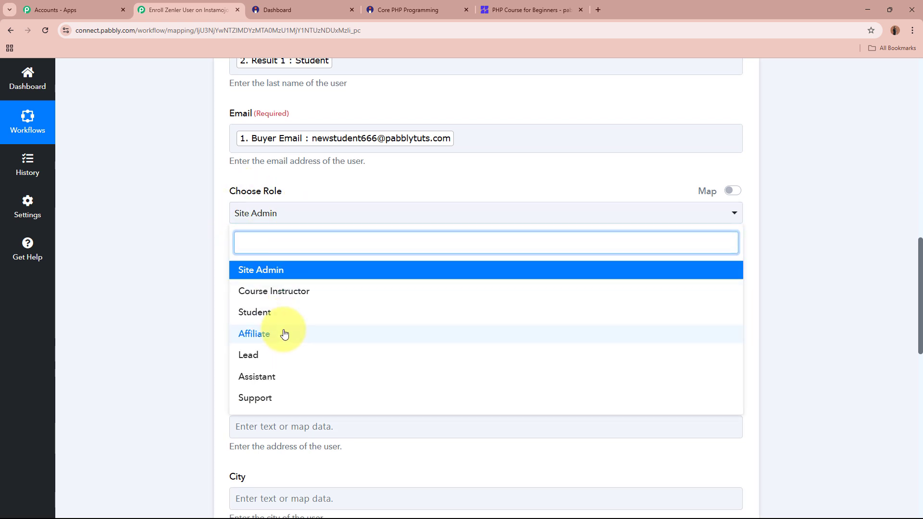
left_click(276, 313)
Build the password from the Result 0 and Result 1 name pieces
scroll(165, 251, "down", 1)
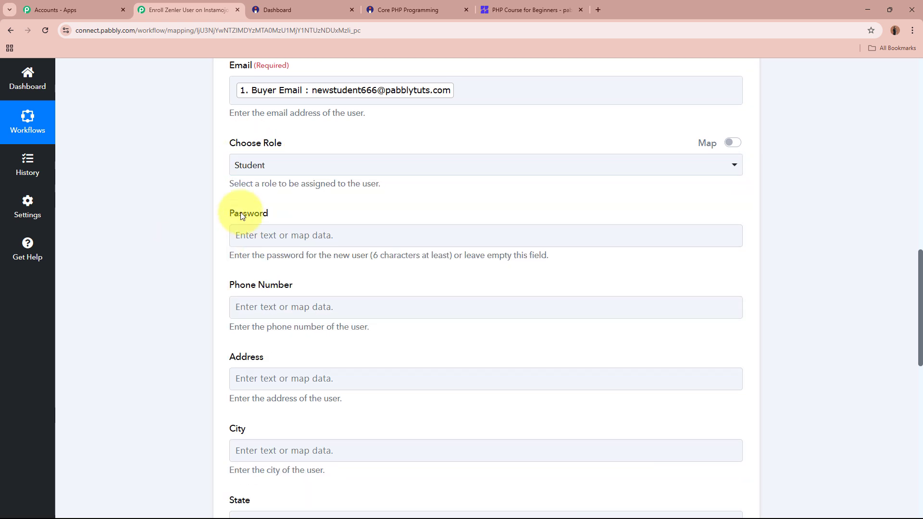
left_click_drag(290, 214, 305, 233)
left_click(286, 240)
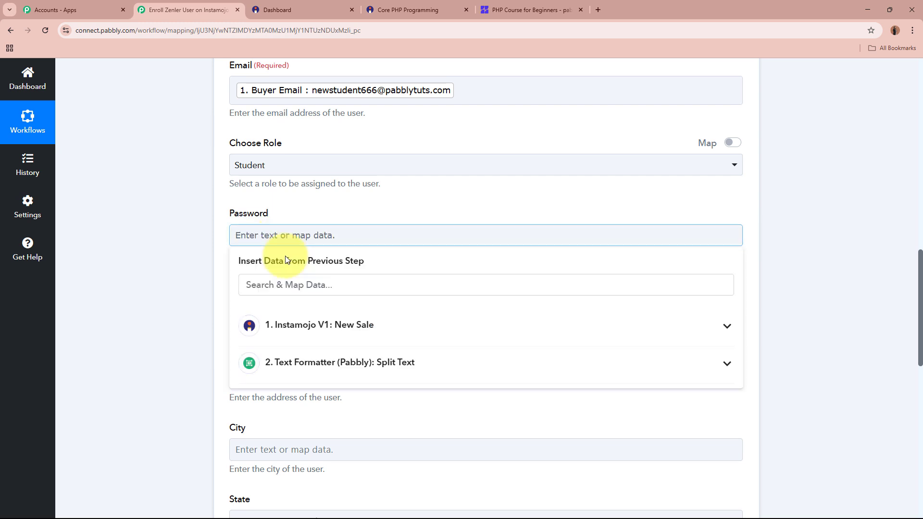
left_click(341, 364)
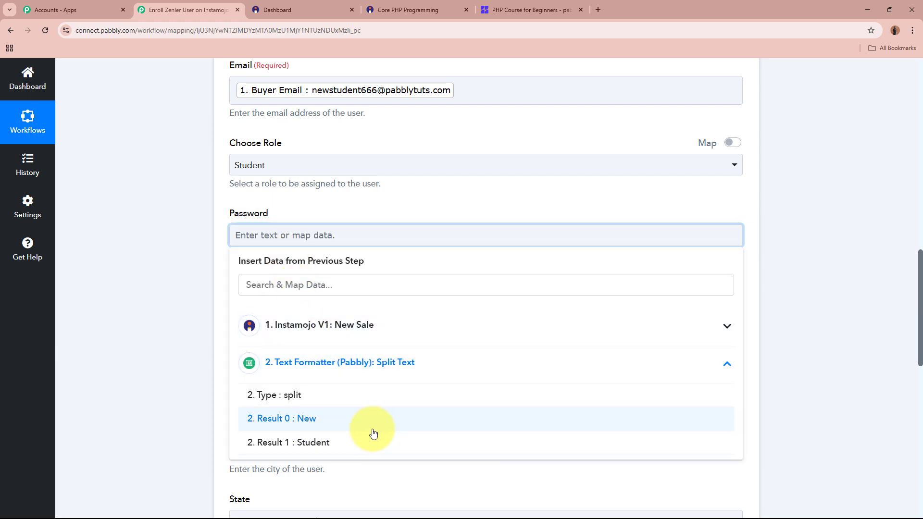
left_click(371, 430)
left_click(369, 452)
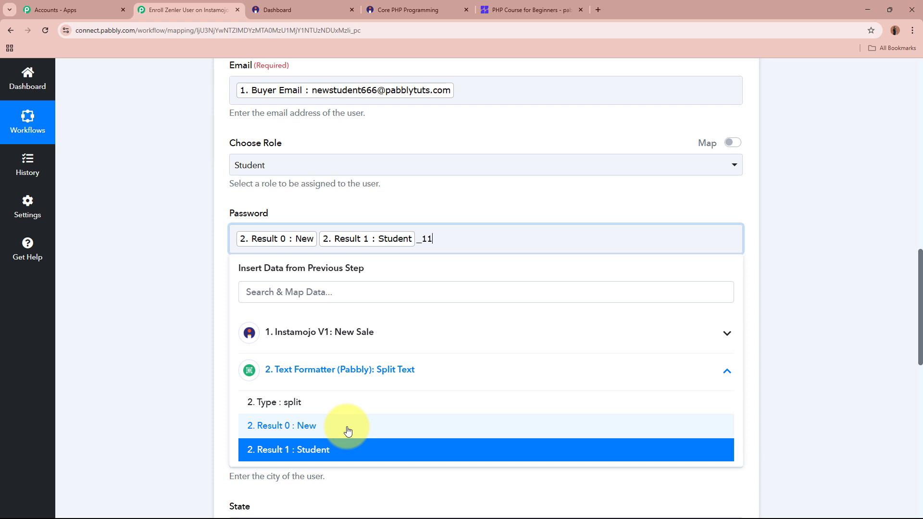
left_click(154, 298)
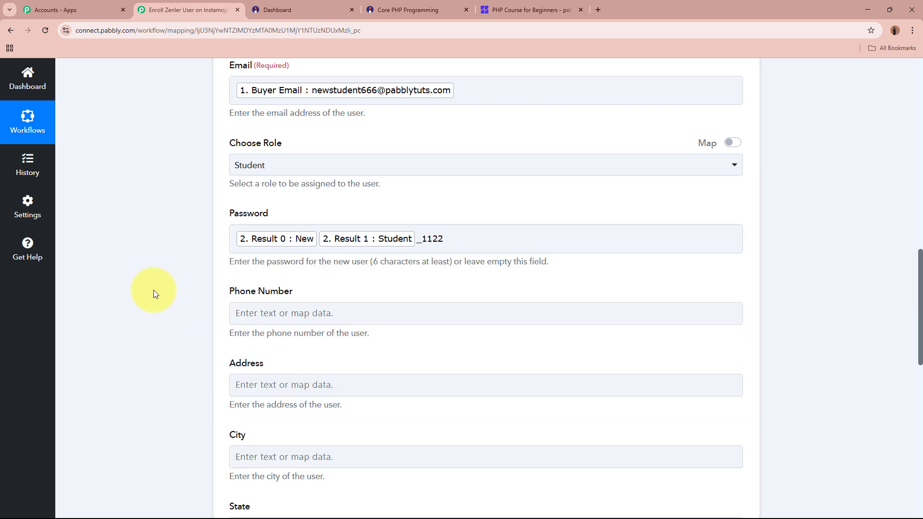
Map the Instamojo buyer's phone into the Phone Number field
scroll(155, 293, "down", 1)
left_click(270, 216)
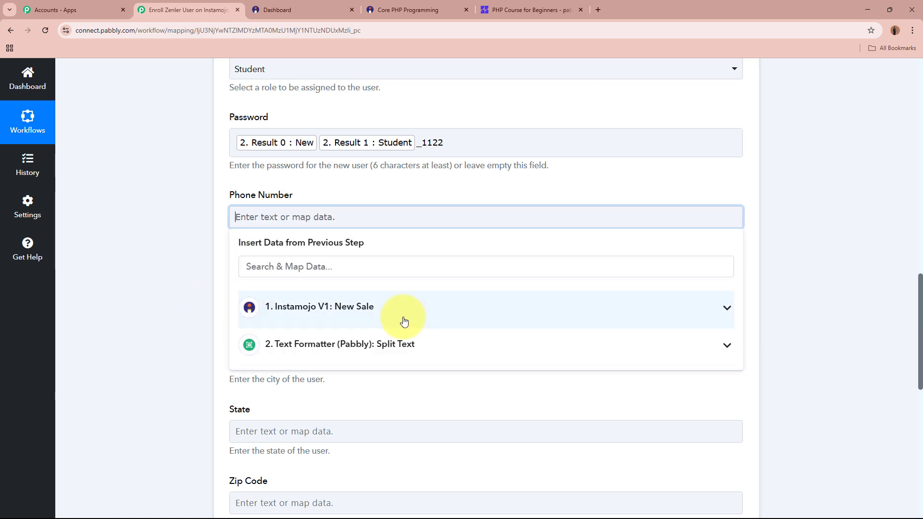
left_click(404, 310)
scroll(391, 424, "down", 10)
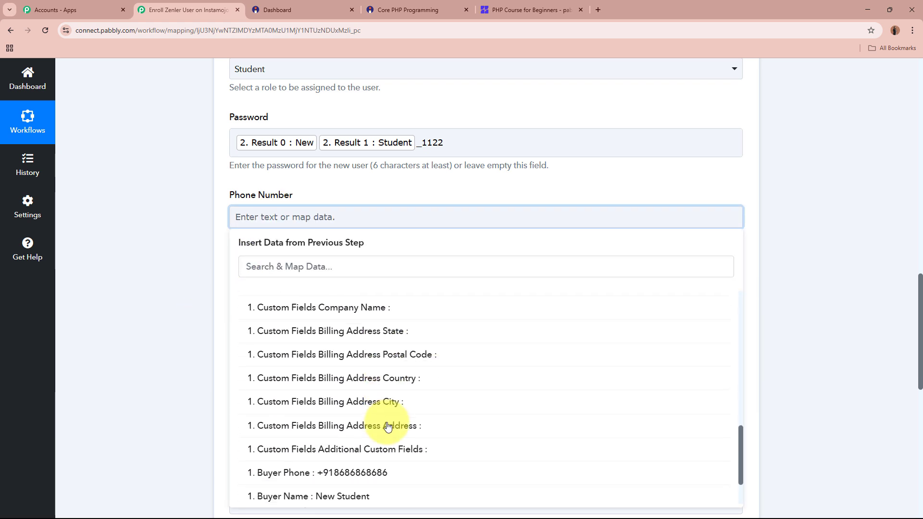
left_click(387, 426)
left_click(180, 354)
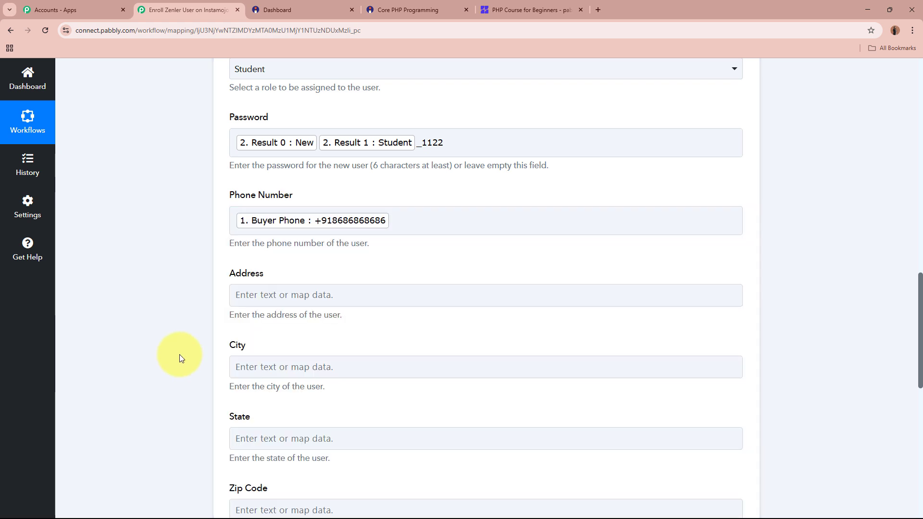
scroll(180, 354, "down", 3)
scroll(180, 353, "down", 1)
scroll(183, 346, "up", 1)
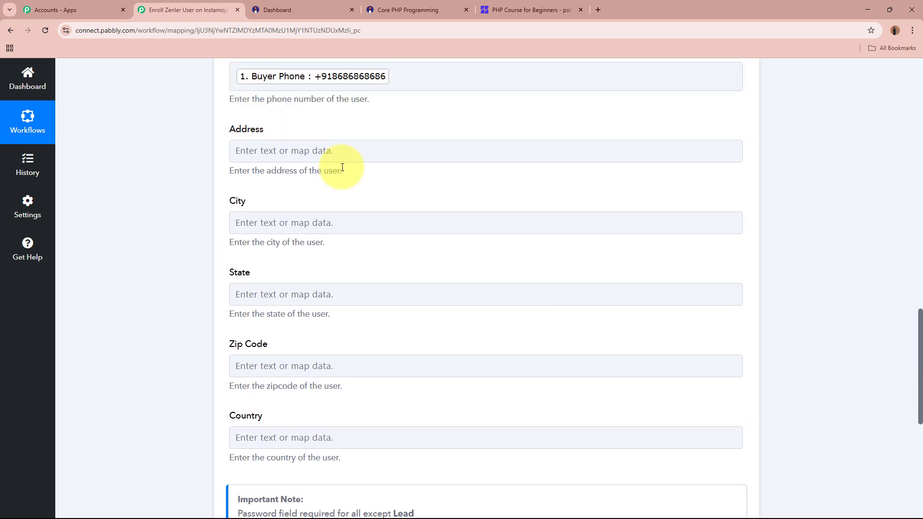
scroll(833, 397, "down", 5)
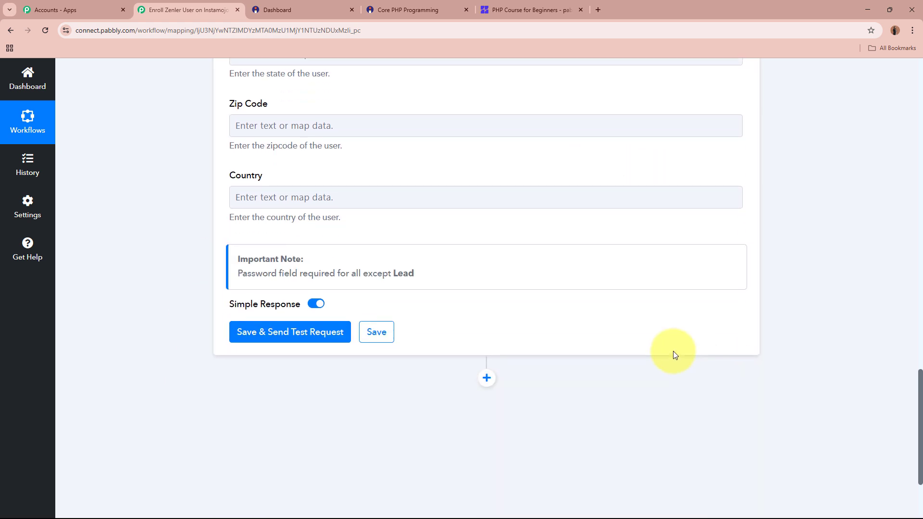
Send the Add New User test and confirm the 201 'People added successfully' response and user id
left_click(274, 336)
scroll(192, 322, "down", 2)
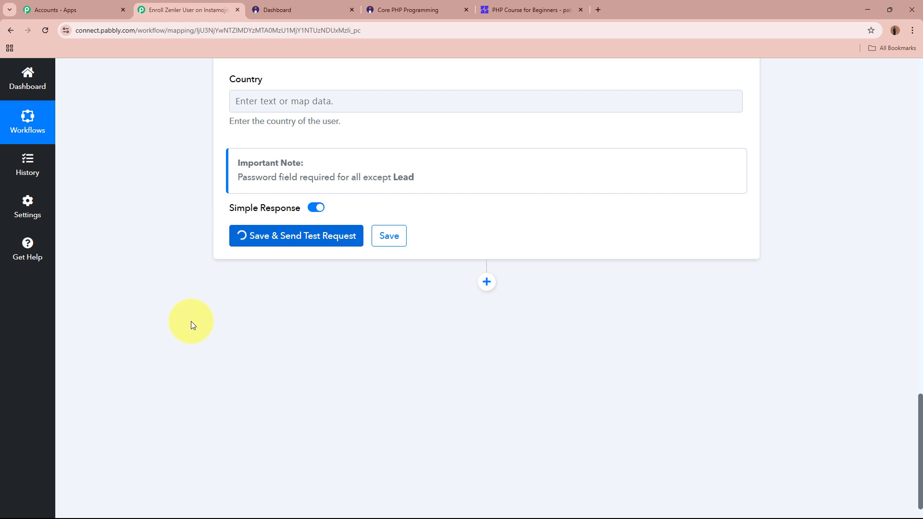
scroll(188, 319, "down", 1)
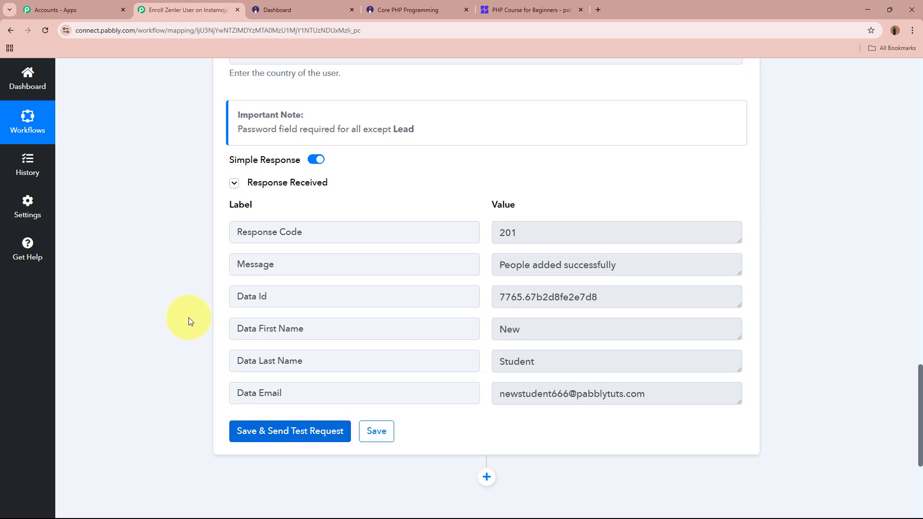
left_click_drag(626, 262, 462, 251)
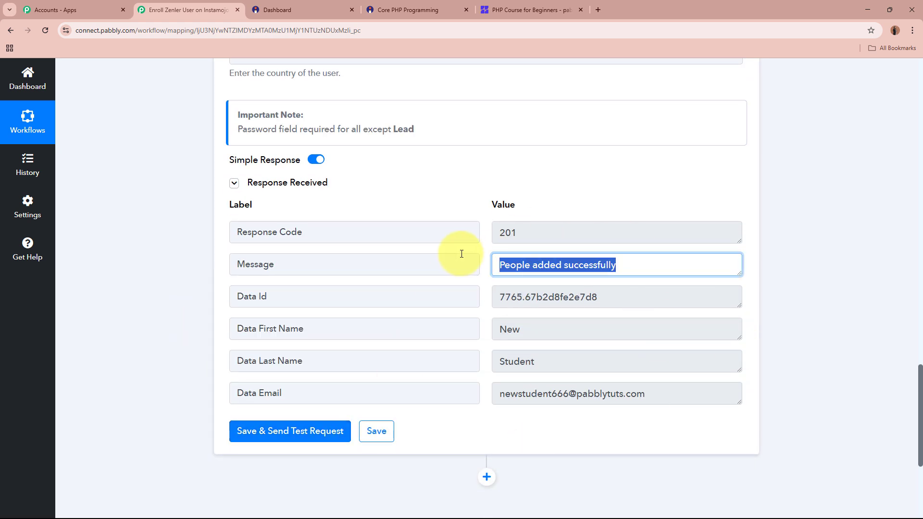
left_click(809, 304)
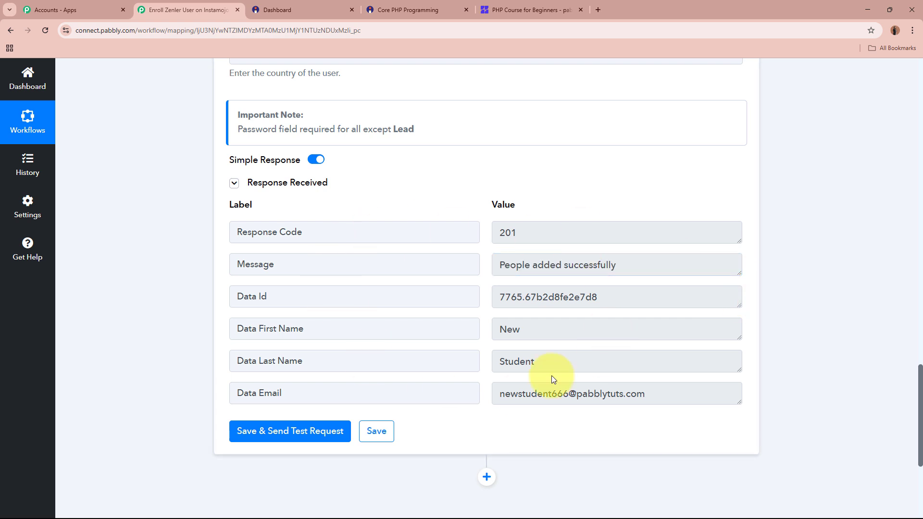
left_click_drag(607, 298, 496, 297)
left_click(804, 313)
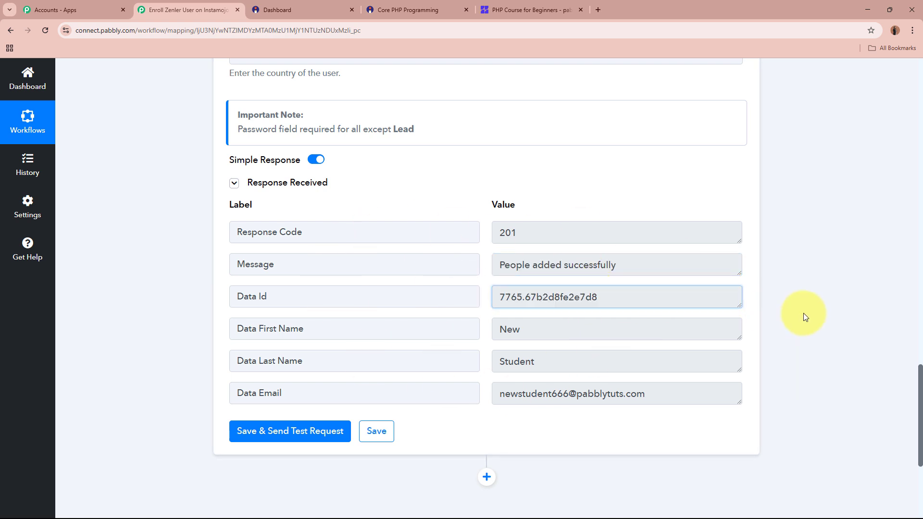
In Zenler's dashboard, open the newly joined student's profile and review it
left_click(535, 9)
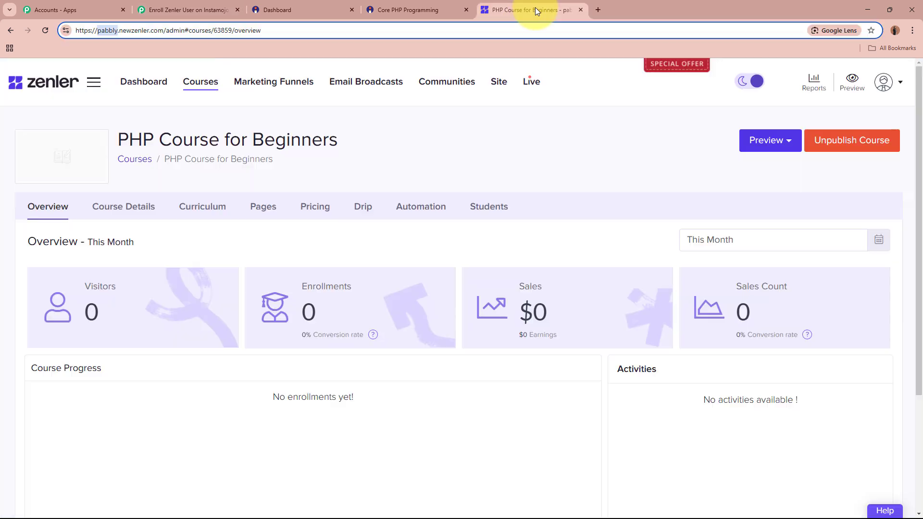
left_click(546, 131)
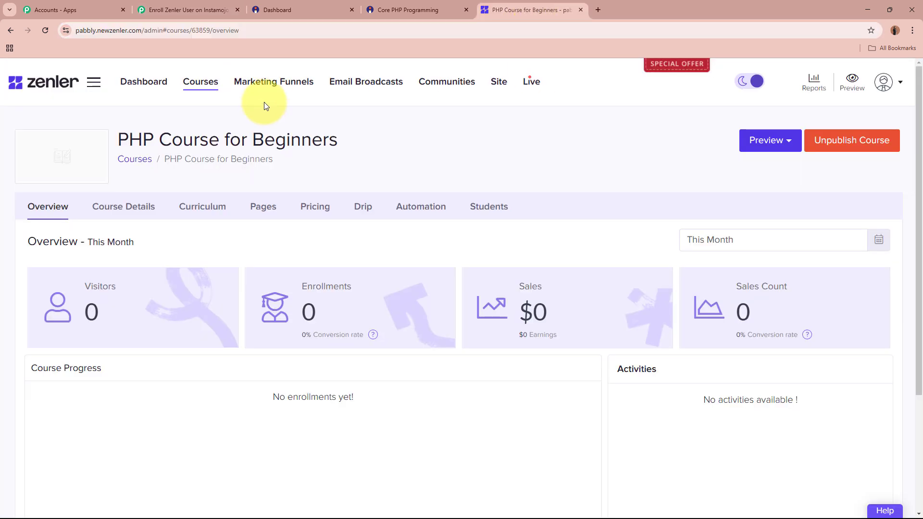
left_click(152, 83)
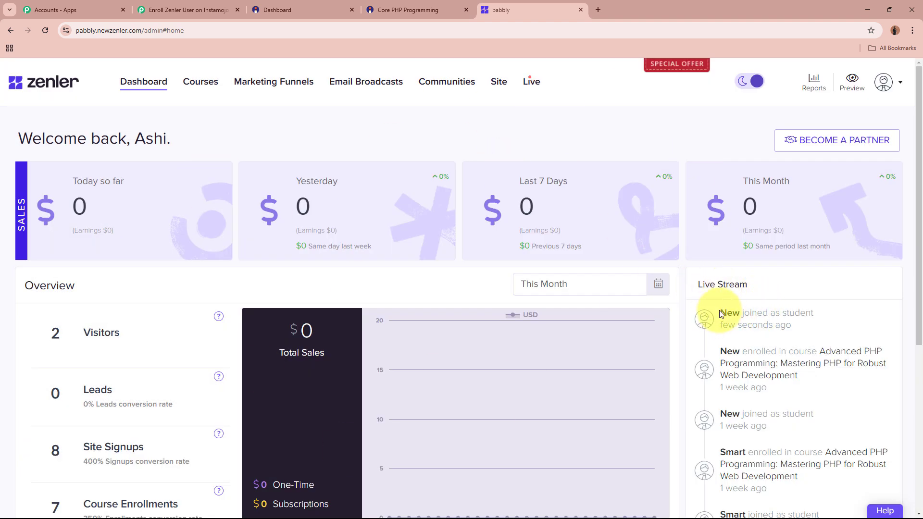
left_click_drag(720, 312, 733, 313)
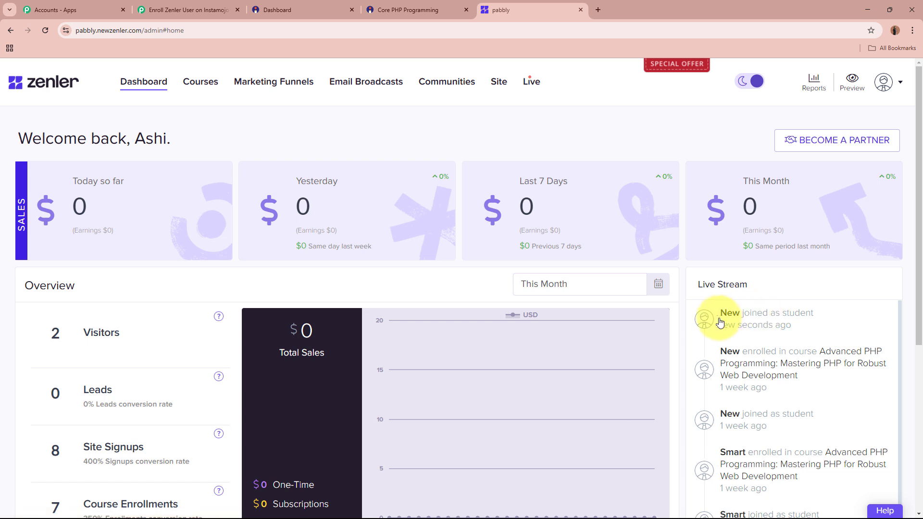
left_click(725, 317)
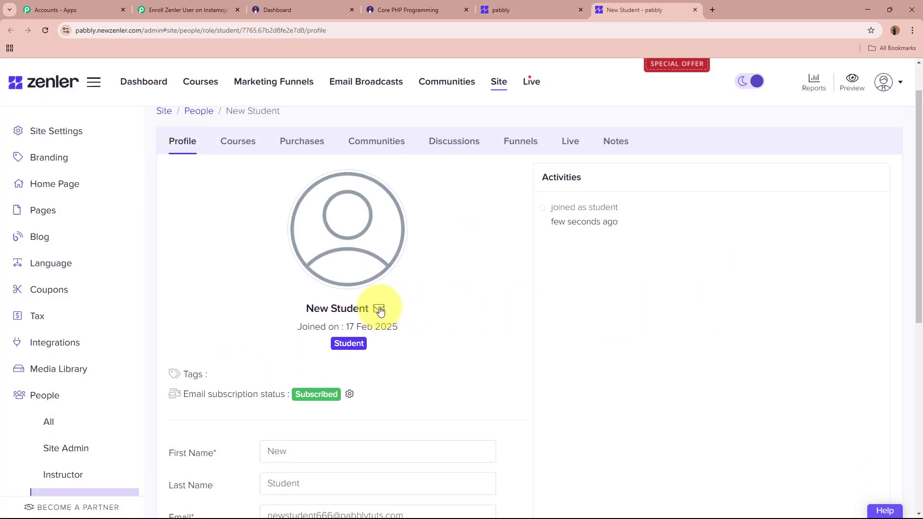
left_click_drag(307, 308, 366, 308)
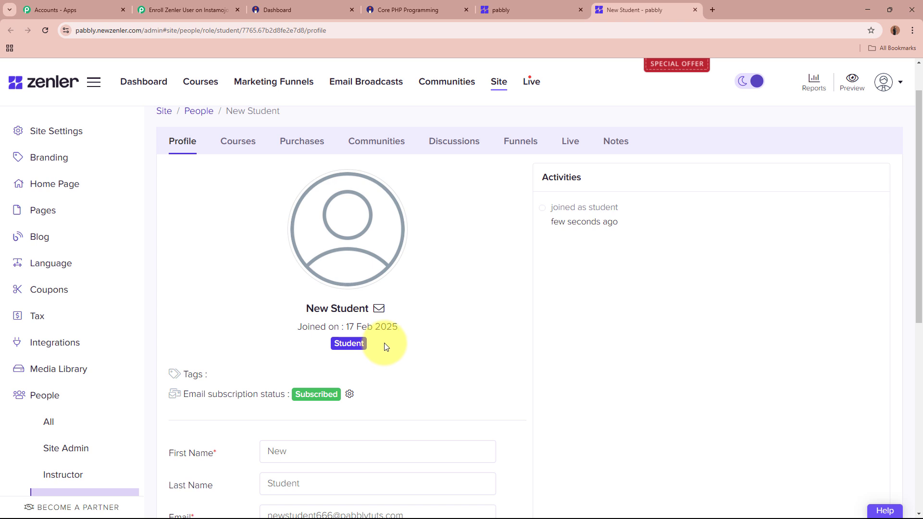
scroll(439, 344, "down", 4)
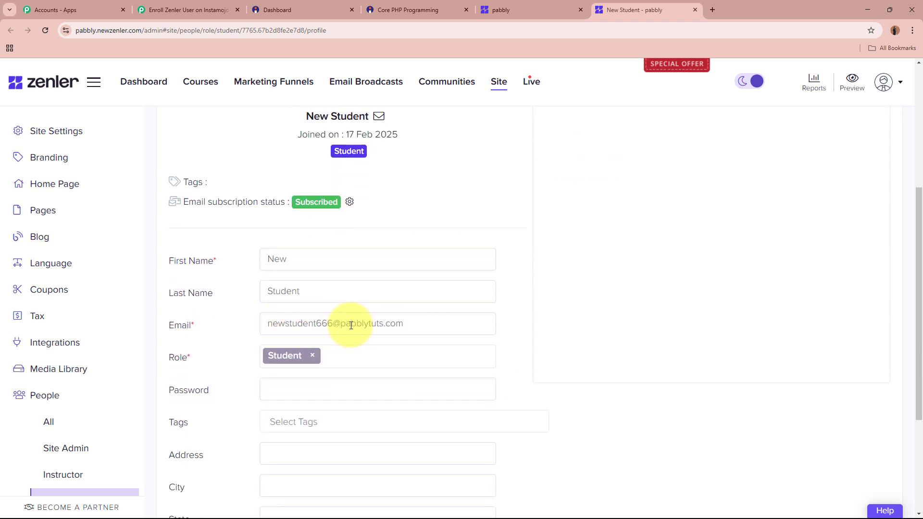
scroll(381, 323, "down", 3)
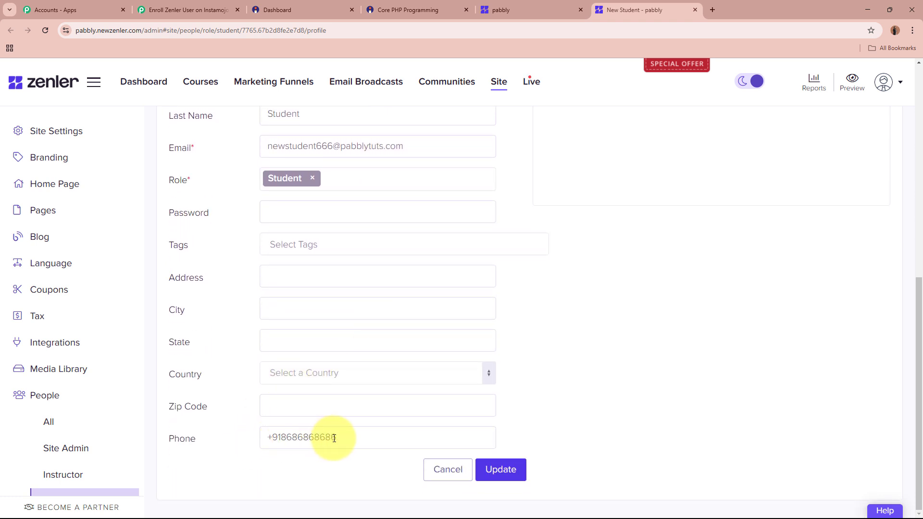
scroll(539, 414, "up", 8)
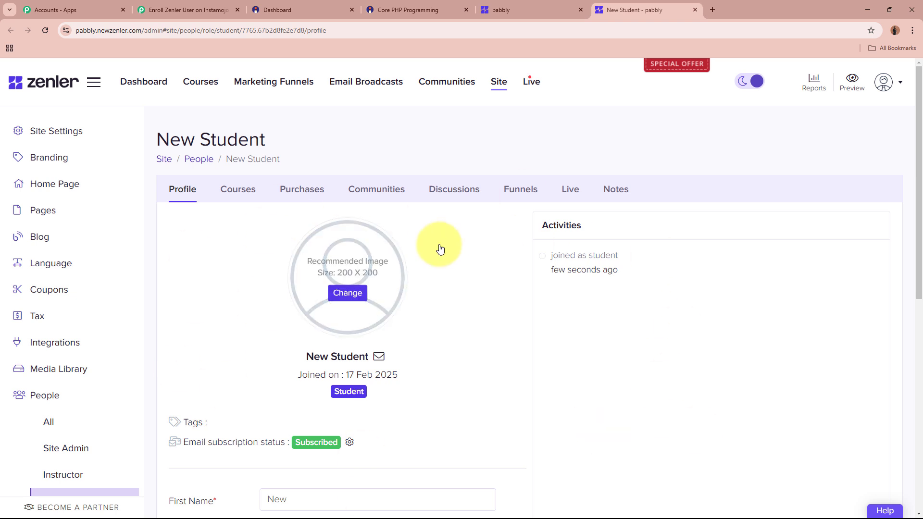
Check PHP Course for Beginners in the Courses list, then return to the Pabbly workflow
left_click(186, 82)
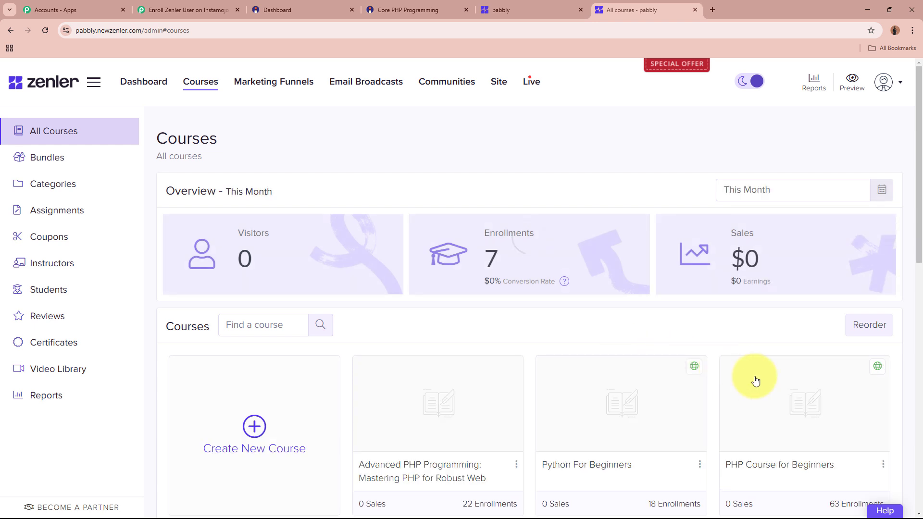
left_click(794, 466)
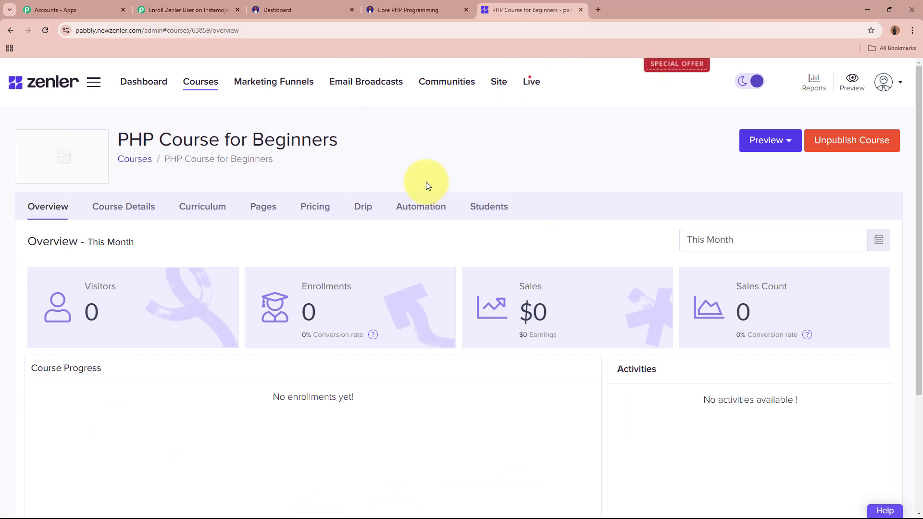
left_click(202, 7)
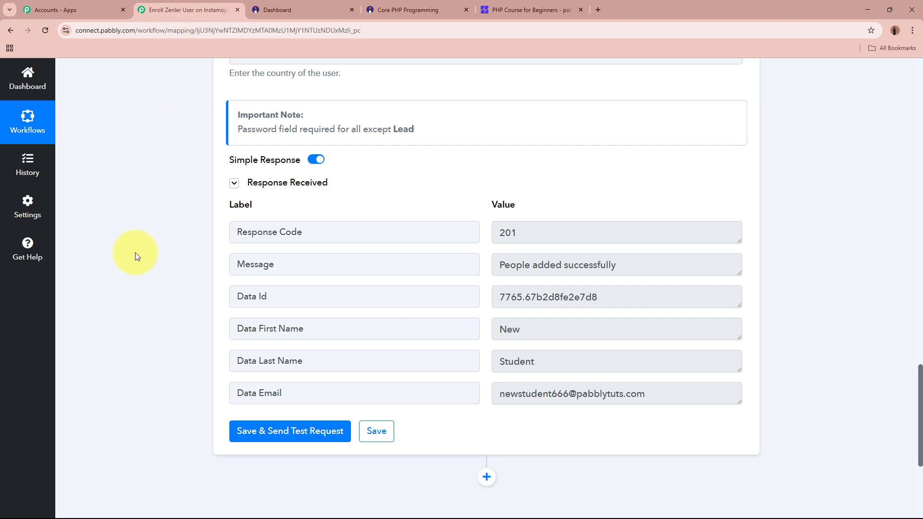
Add a Zenler step with the Enroll User to a Course action and connect it
scroll(139, 262, "down", 4)
left_click(486, 287)
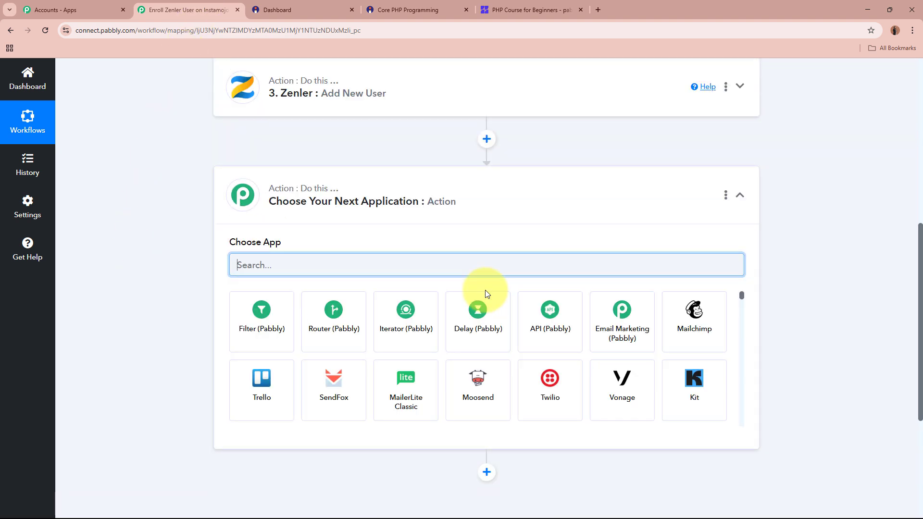
type("Zen")
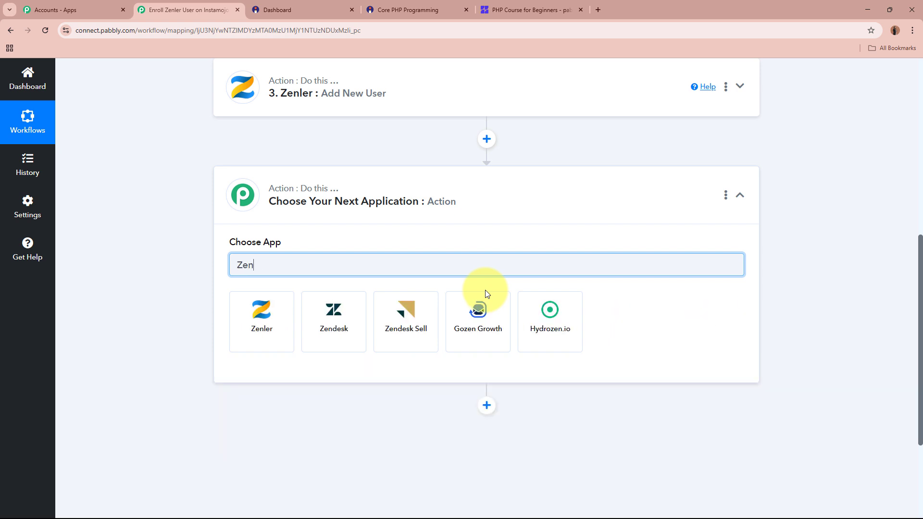
left_click(289, 333)
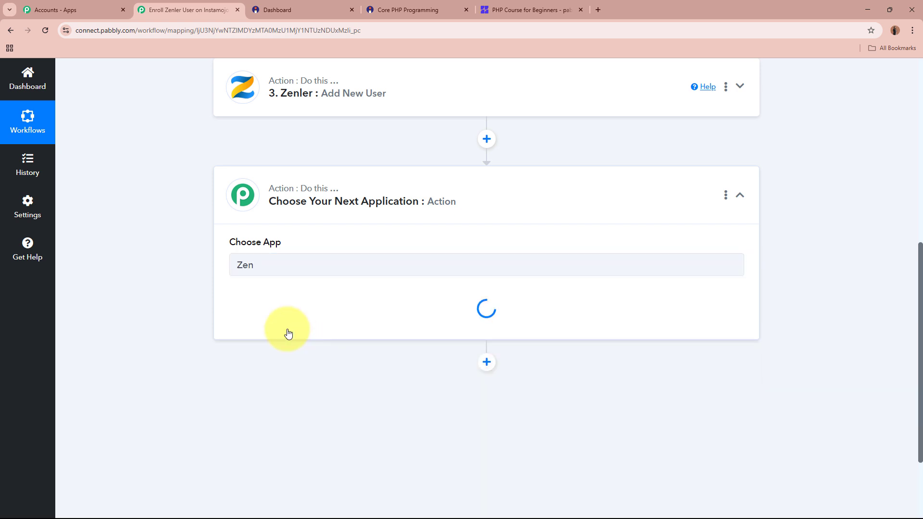
left_click(307, 316)
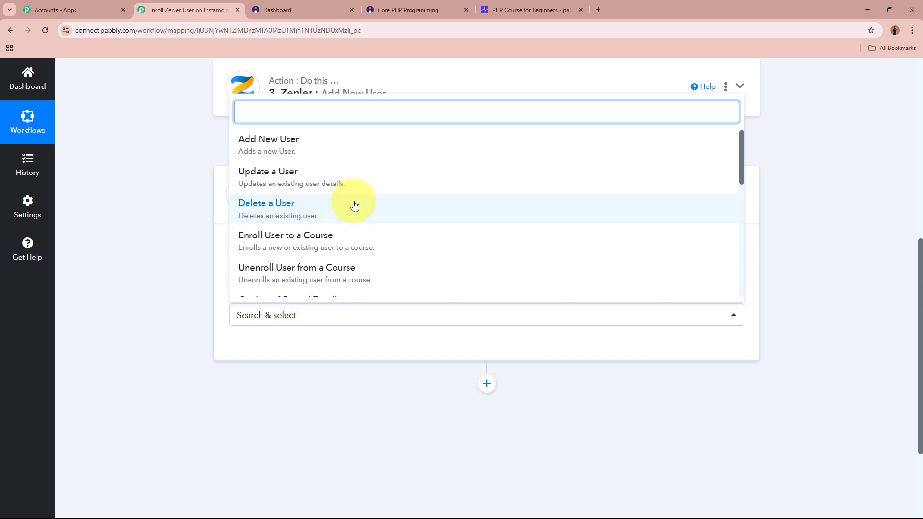
left_click(344, 243)
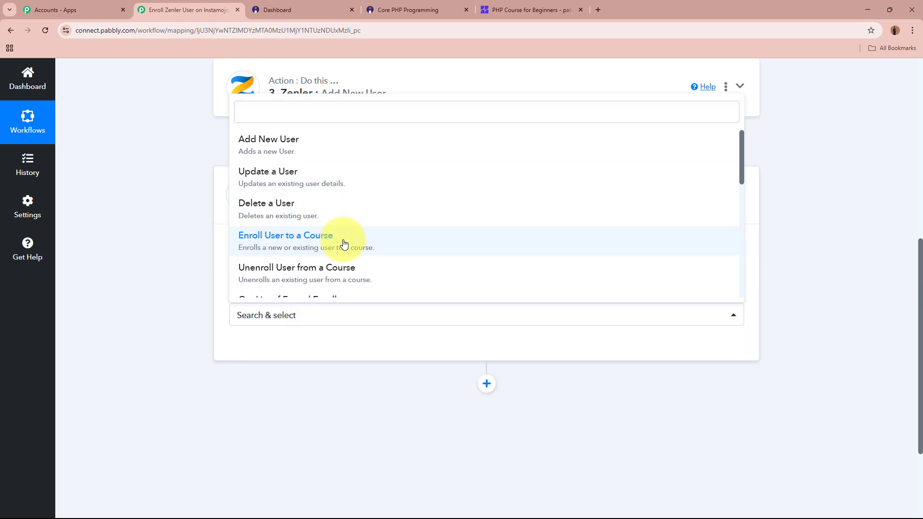
left_click(240, 353)
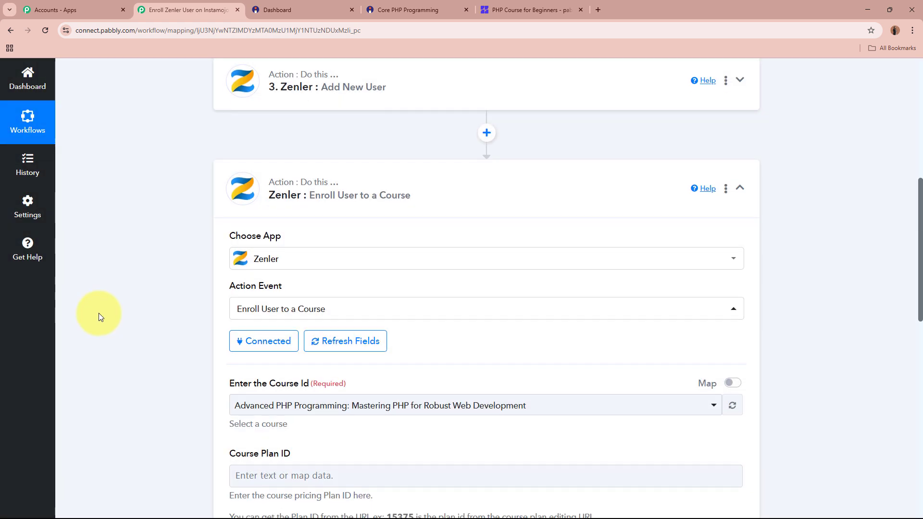
Set the enrollment step's Course Id to PHP Course for Beginners
scroll(173, 301, "down", 3)
left_click_drag(229, 247, 335, 246)
left_click(169, 269)
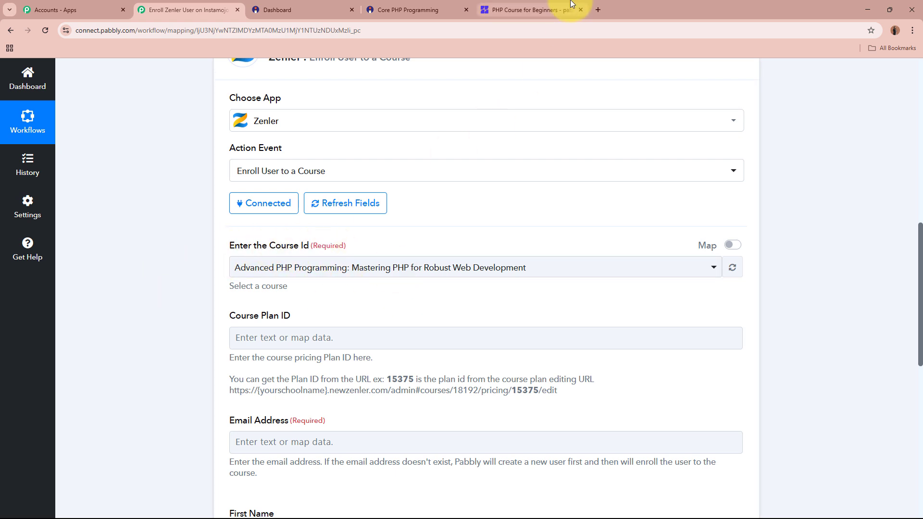
left_click(529, 10)
left_click(428, 146)
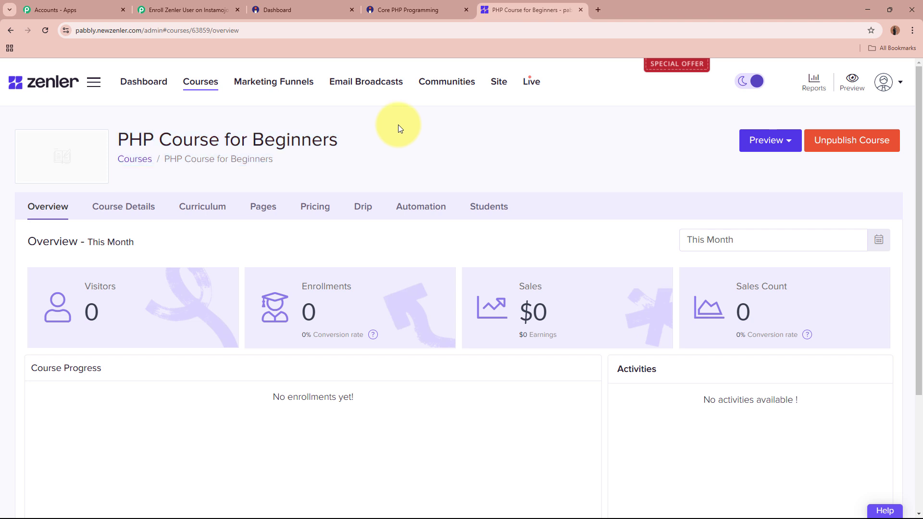
left_click(186, 9)
left_click(339, 268)
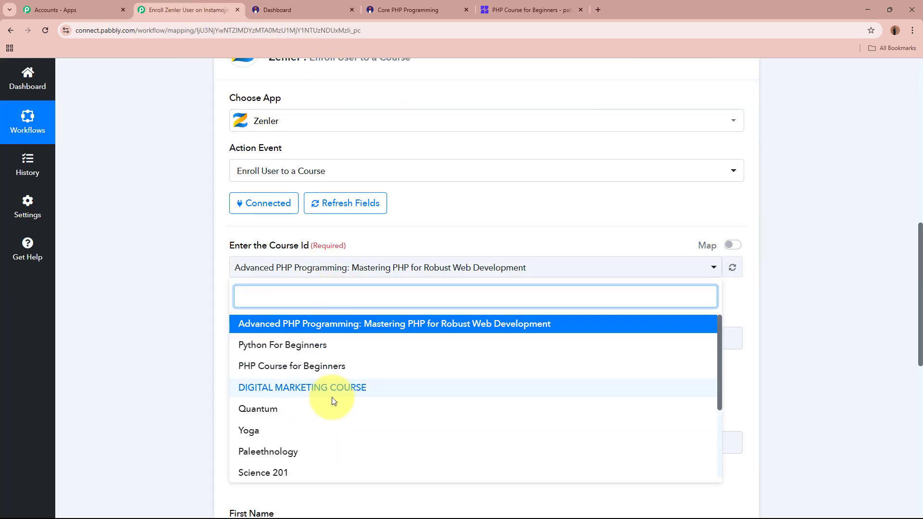
left_click(337, 367)
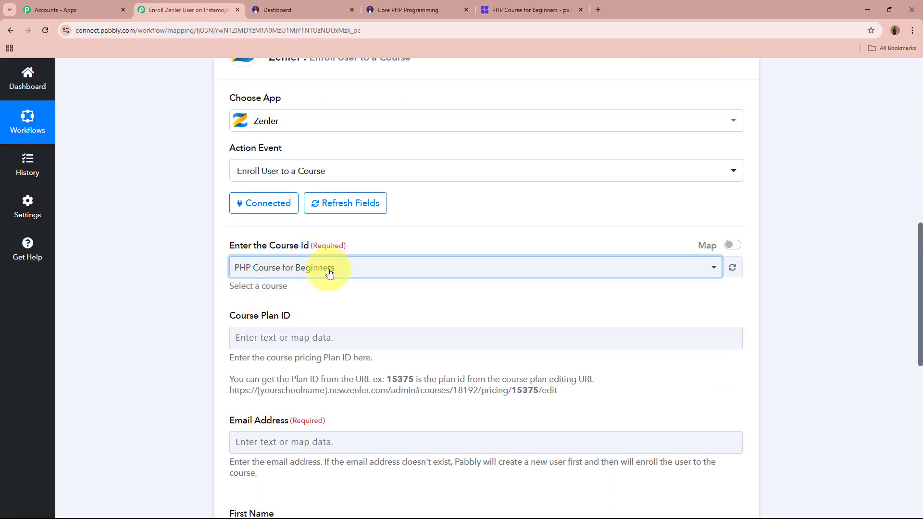
Review the Course Plan ID field and switch to the PHP Course for Beginners page
scroll(164, 291, "down", 2)
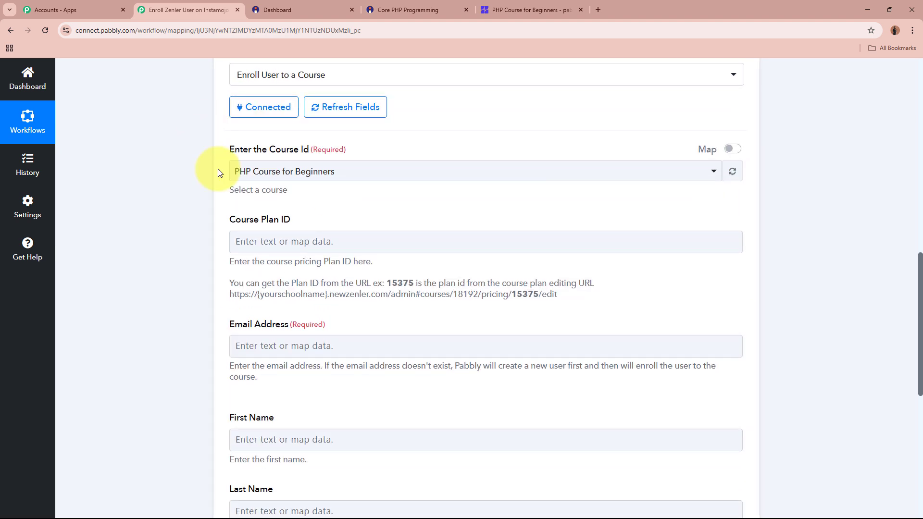
triple_click(275, 220)
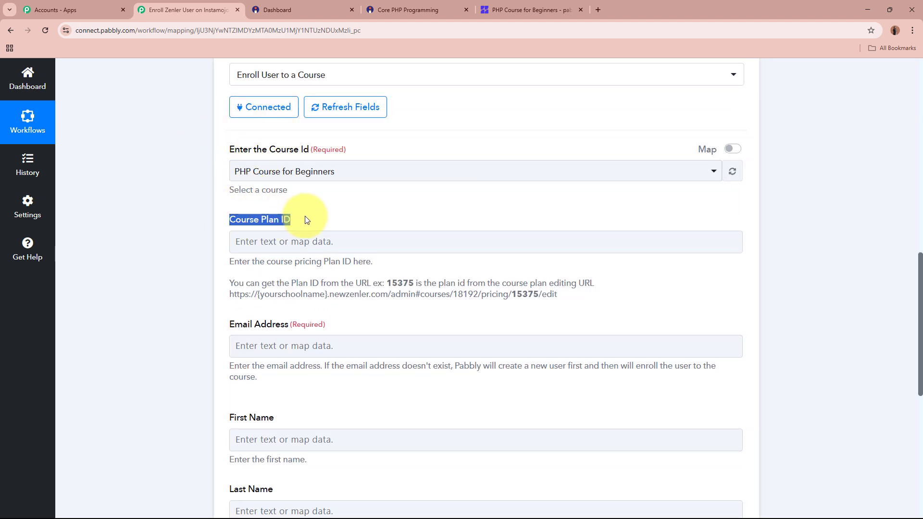
left_click(306, 220)
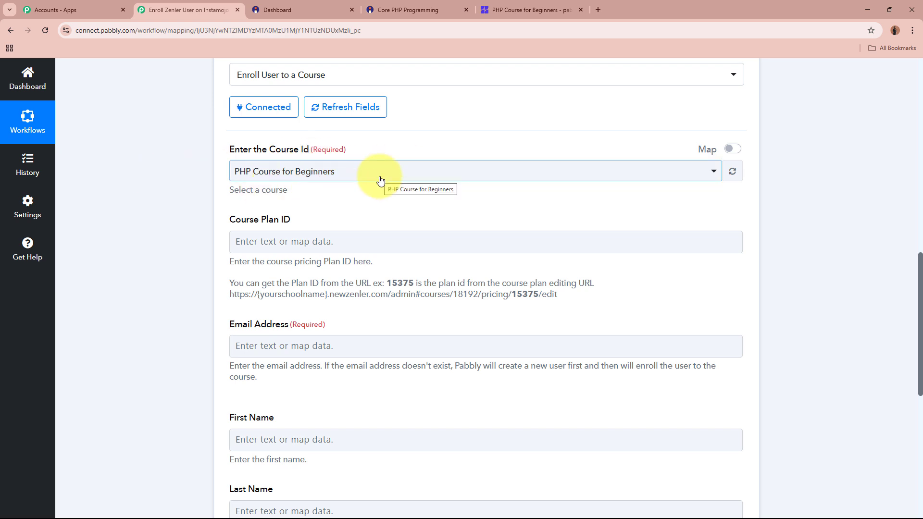
scroll(380, 178, "up", 10)
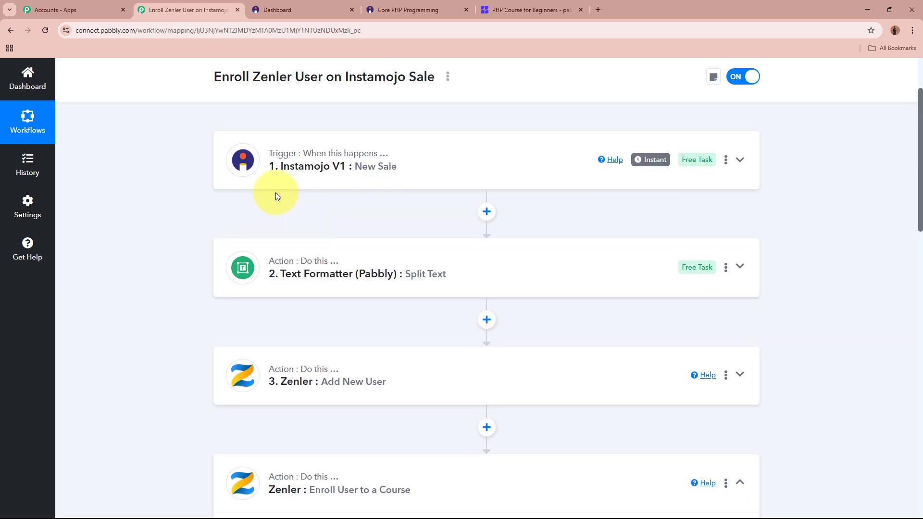
scroll(459, 166, "down", 9)
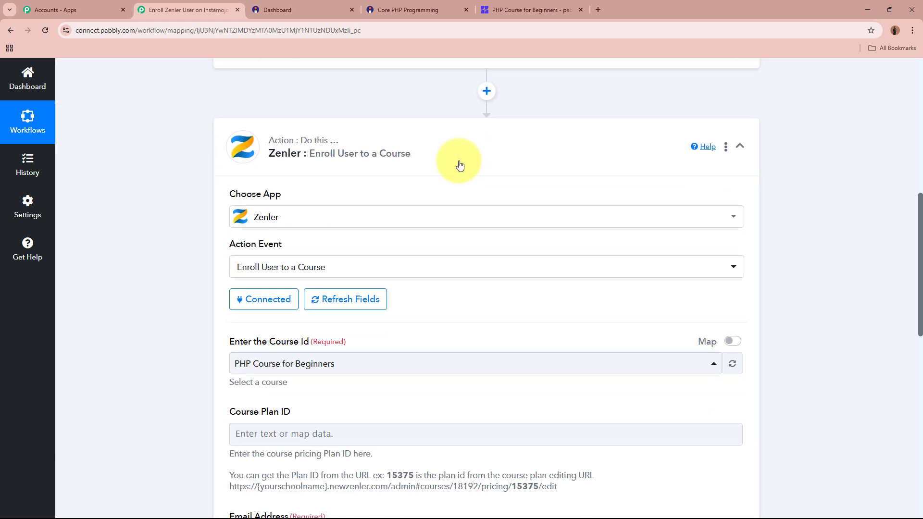
scroll(455, 188, "down", 2)
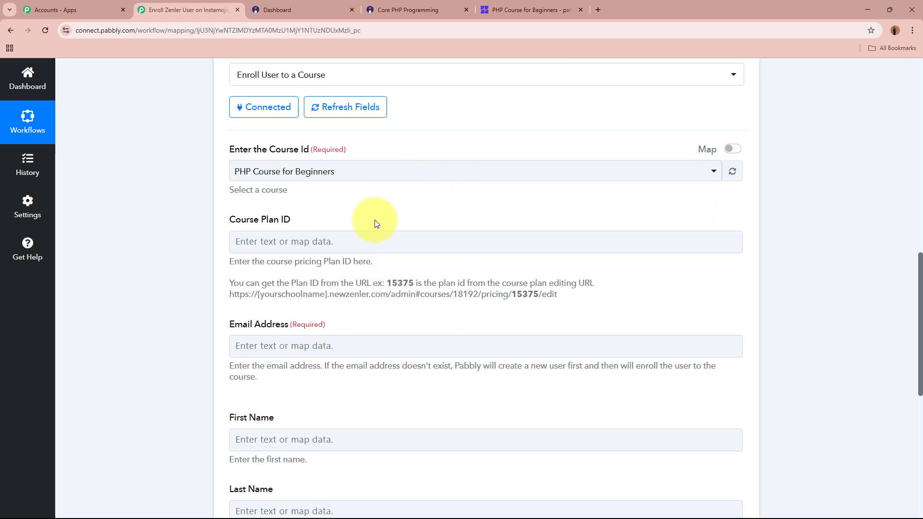
left_click(509, 11)
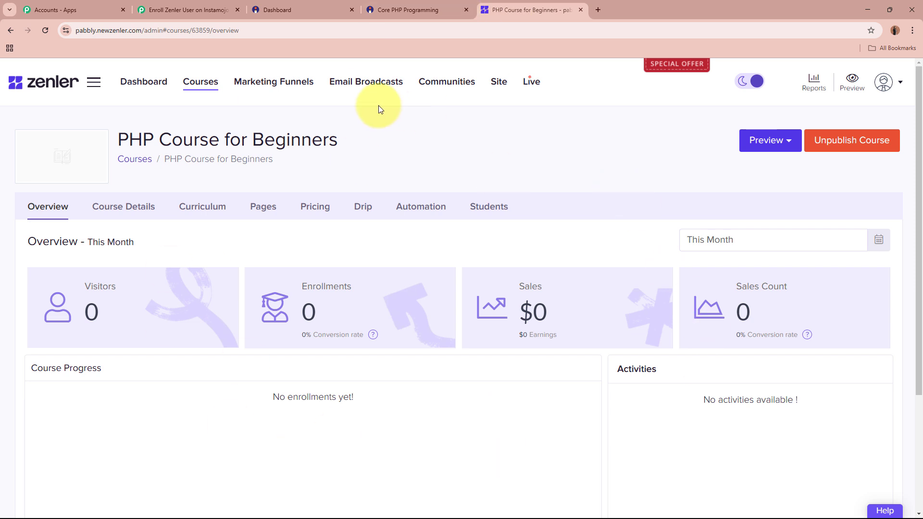
Open the course's Pricing Plans and locate the Core PHP Programming plan
left_click(319, 210)
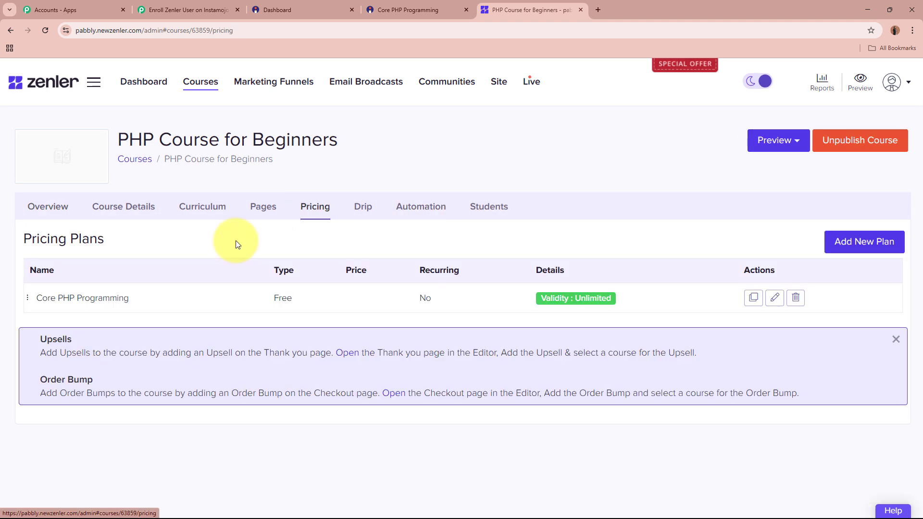
left_click_drag(21, 238, 120, 236)
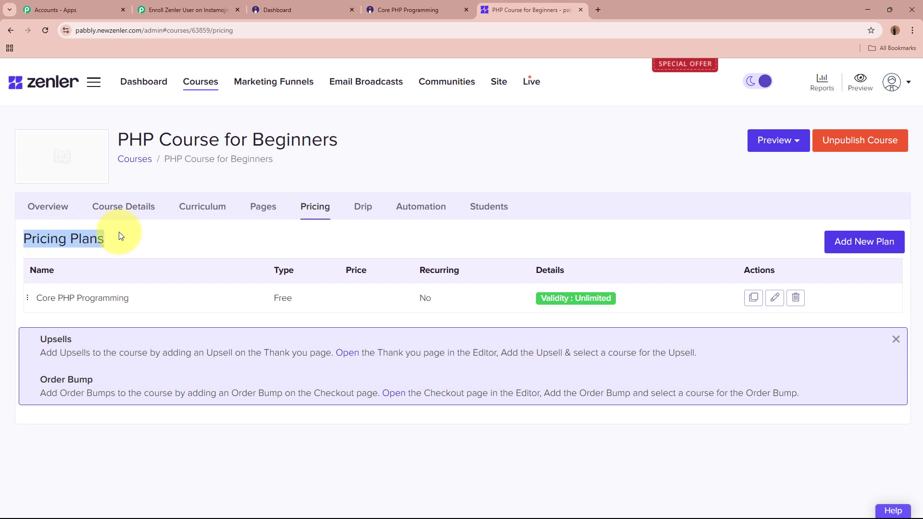
left_click(123, 234)
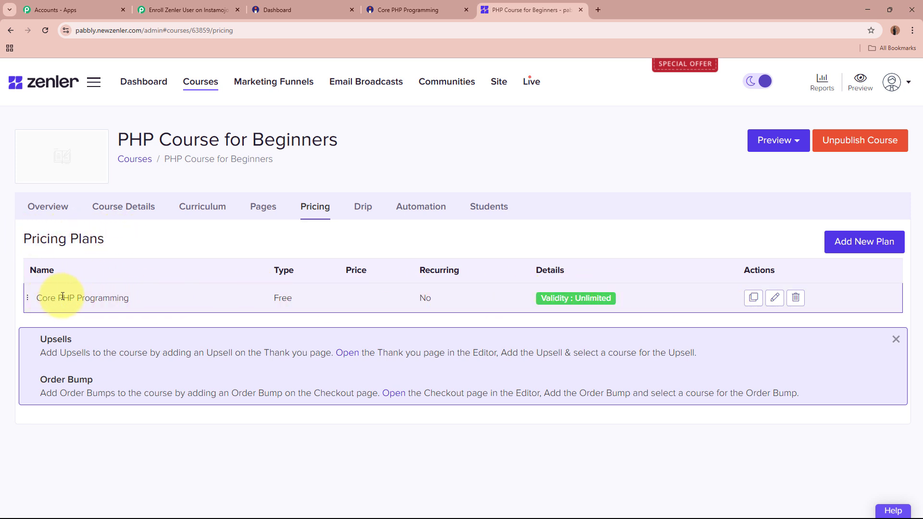
left_click_drag(44, 297, 137, 297)
left_click(137, 294)
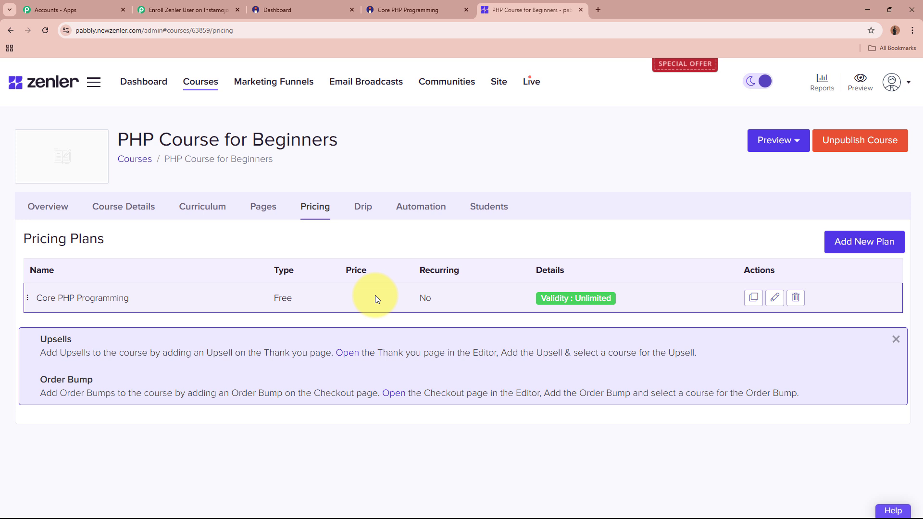
Open the Core PHP Programming plan and copy plan ID 52065 from the page address
left_click(774, 299)
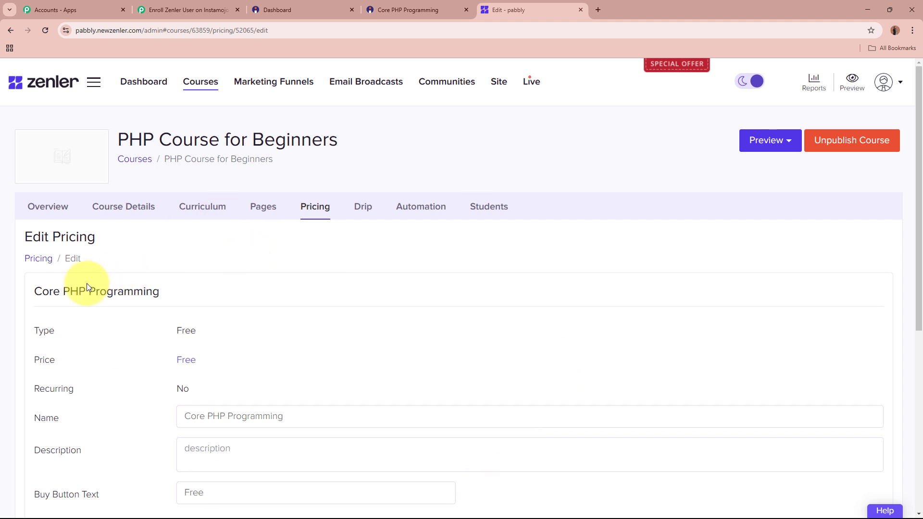
left_click_drag(36, 292, 241, 291)
left_click(239, 290)
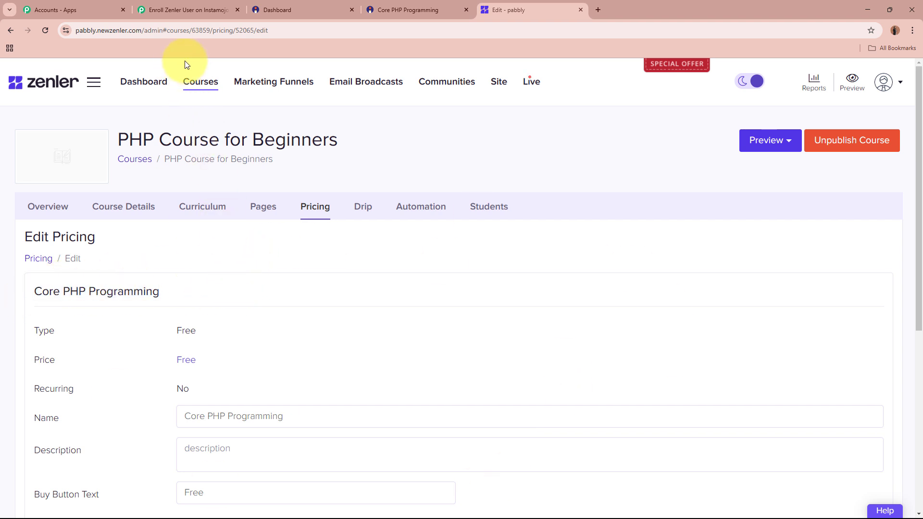
left_click(222, 29)
left_click_drag(235, 29, 255, 30)
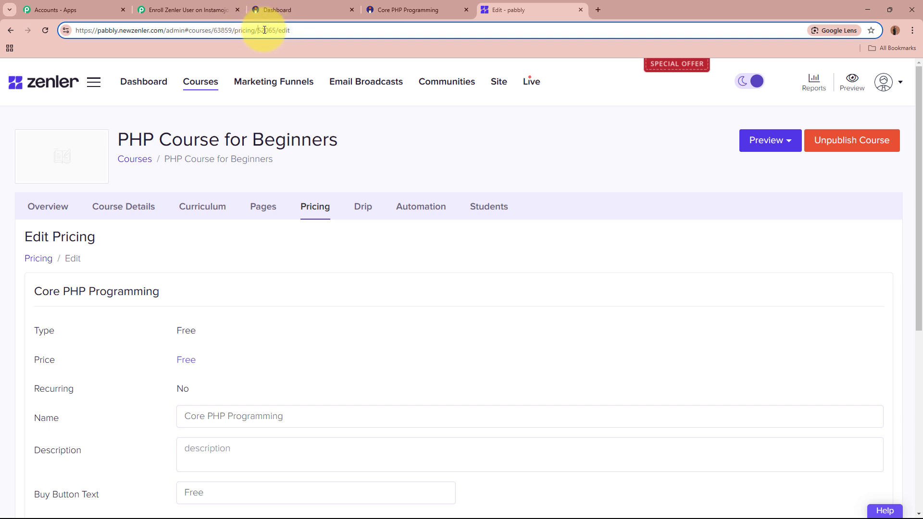
double_click(265, 29)
key("ctrl+c")
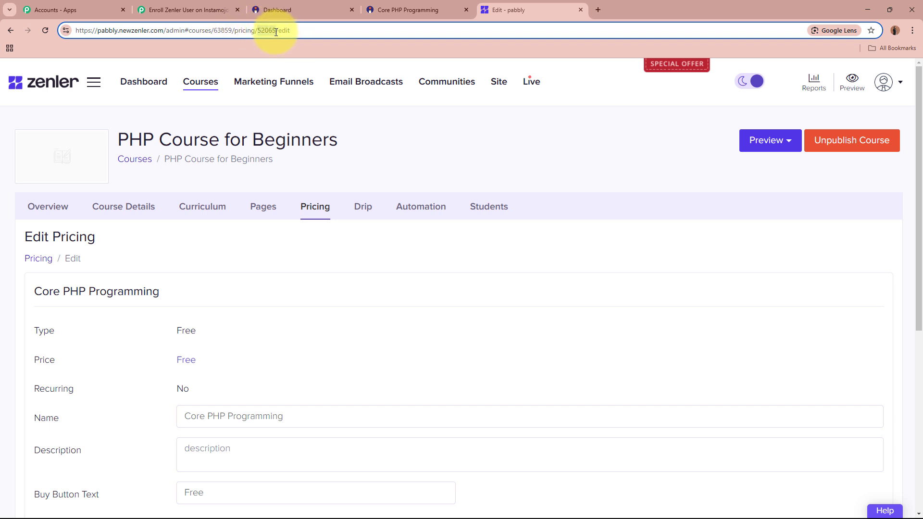
left_click(301, 241)
Paste the copied plan ID 52065 into the enrolment step's Course Plan ID field
left_click(177, 10)
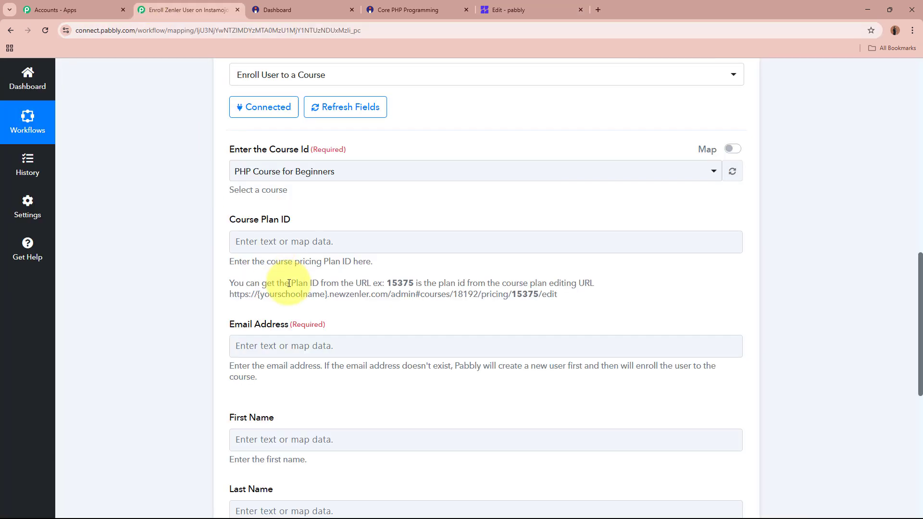
left_click(327, 240)
key("ctrl+v")
left_click(111, 301)
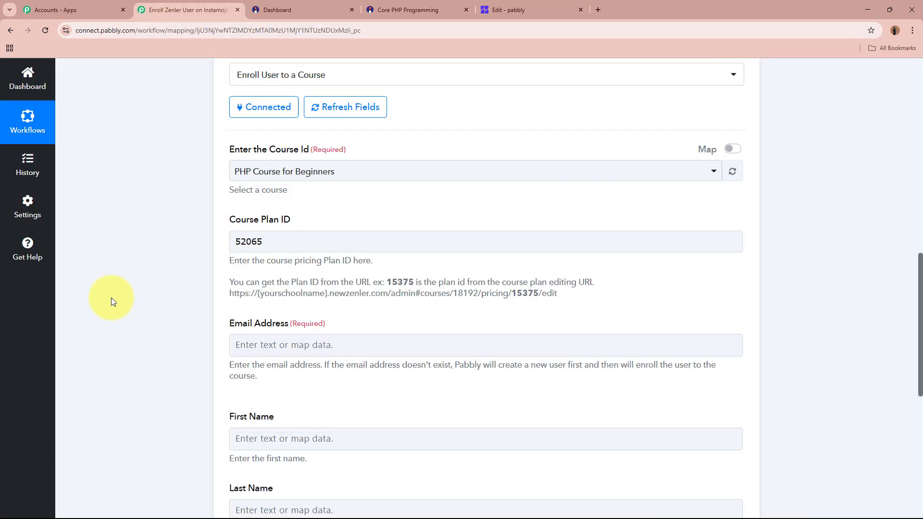
Map the Instamojo buyer's email into the enrolment step's email field
scroll(112, 298, "down", 3)
left_click(402, 197)
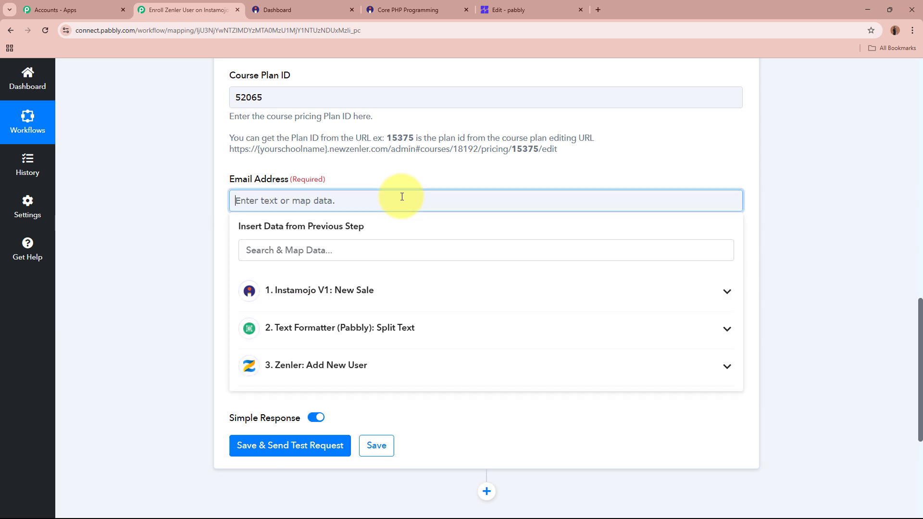
left_click(406, 298)
scroll(402, 481, "down", 7)
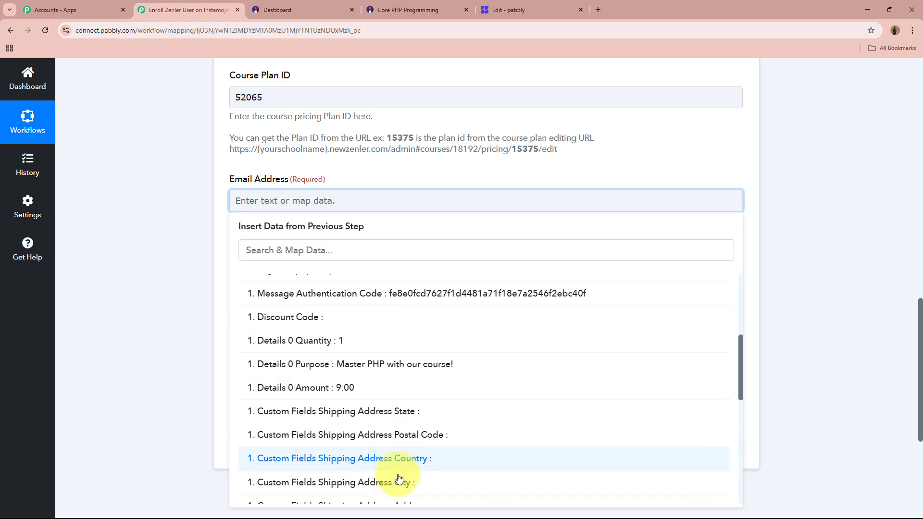
scroll(407, 430, "down", 4)
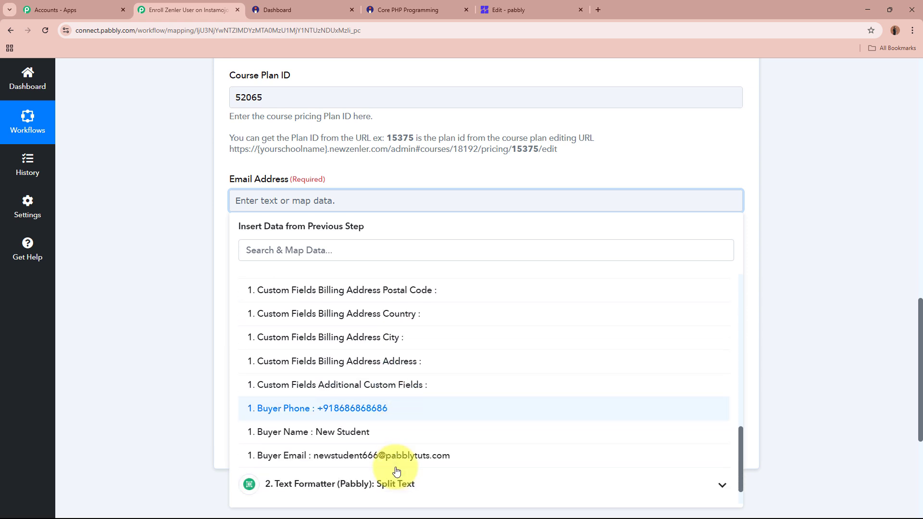
left_click(399, 458)
left_click(182, 295)
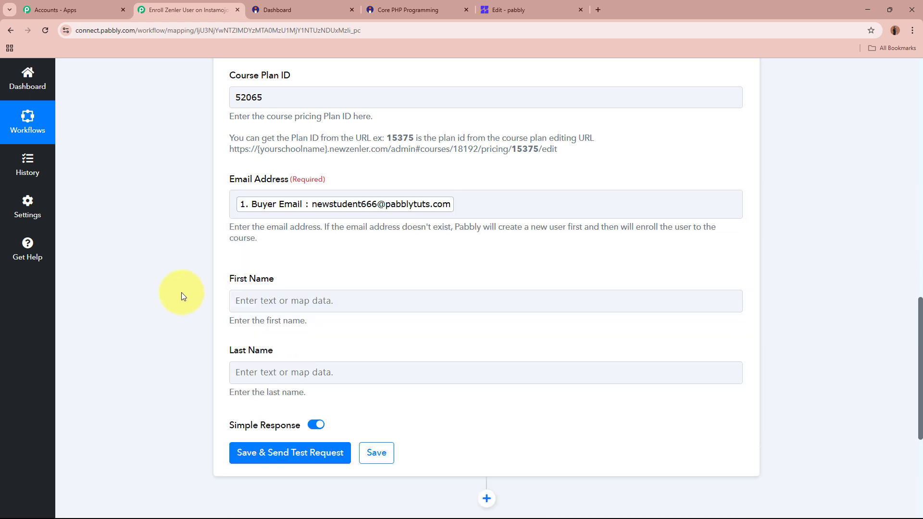
scroll(198, 276, "down", 1)
Map the split text step's Result 0 'New' into First Name
left_click(298, 249)
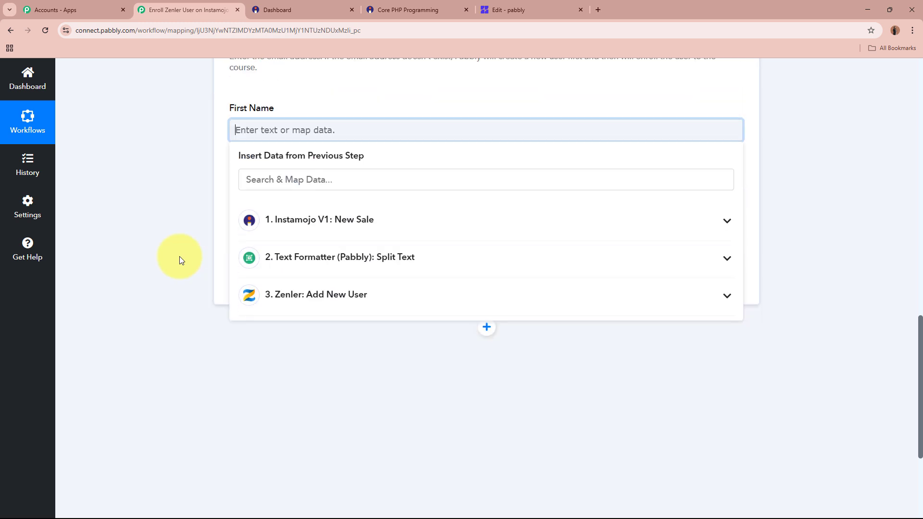
left_click(377, 200)
scroll(377, 303, "down", 8)
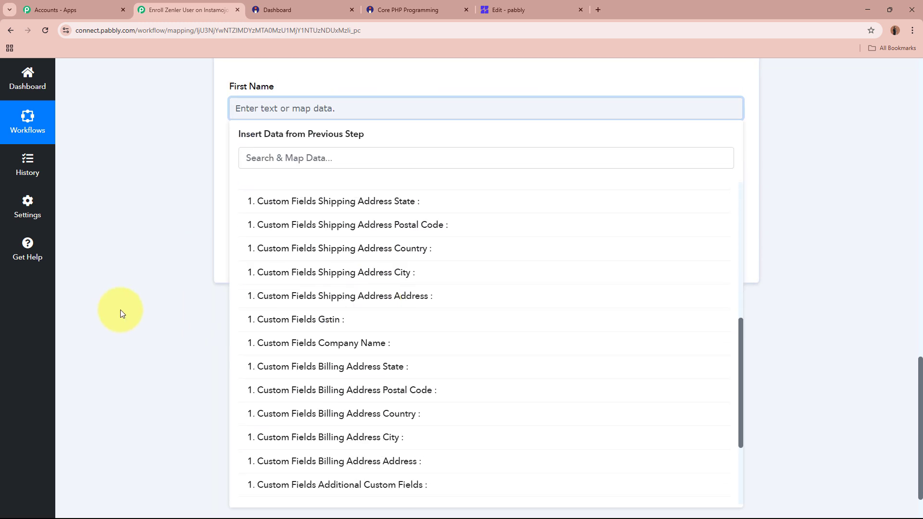
left_click(175, 267)
left_click(320, 108)
left_click(350, 235)
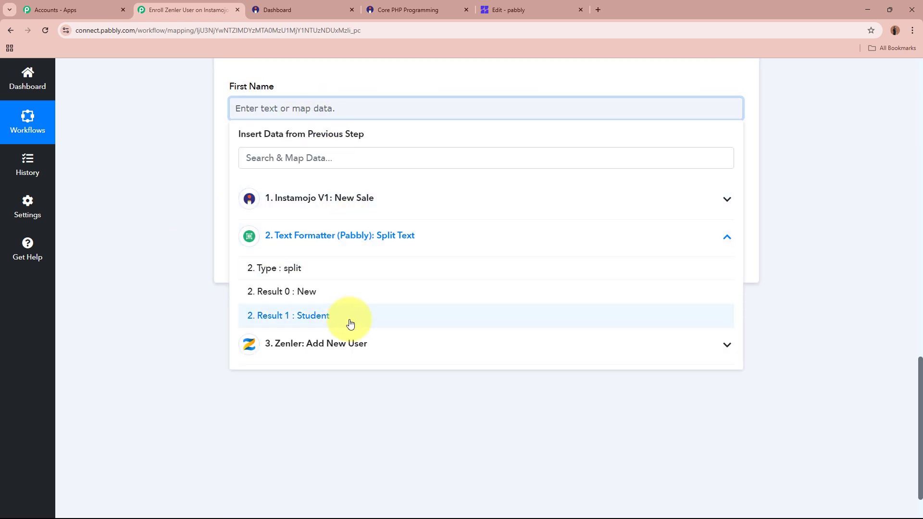
left_click(353, 293)
Map the split text step's Result 1 'Student' into Last Name
left_click(310, 186)
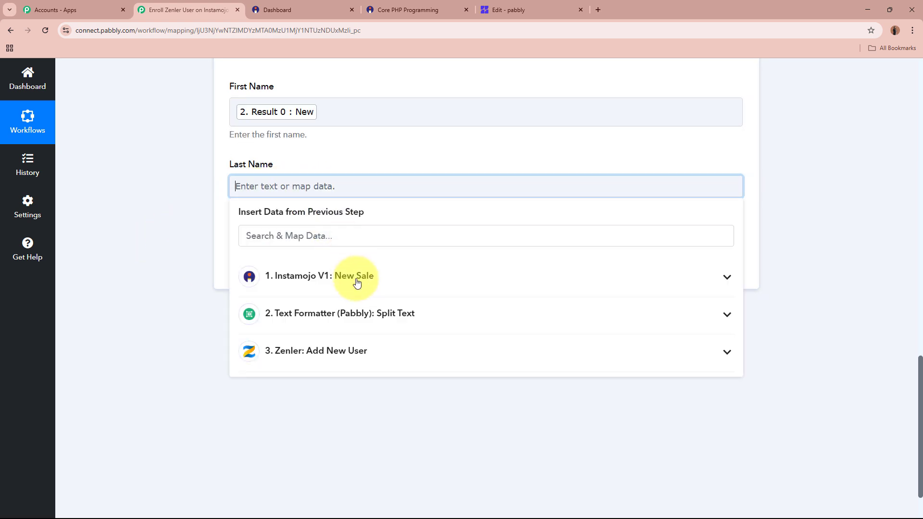
left_click(371, 313)
left_click(336, 393)
left_click(140, 251)
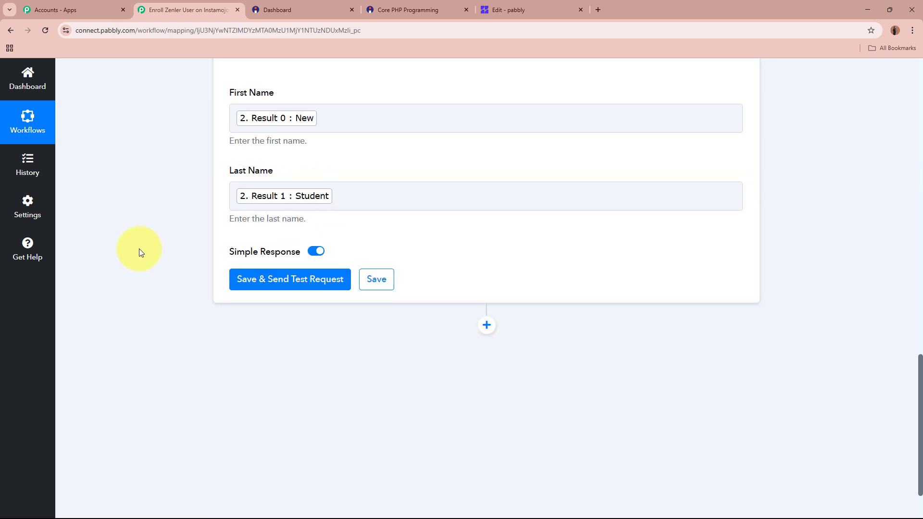
scroll(139, 249, "up", 8)
scroll(139, 249, "down", 10)
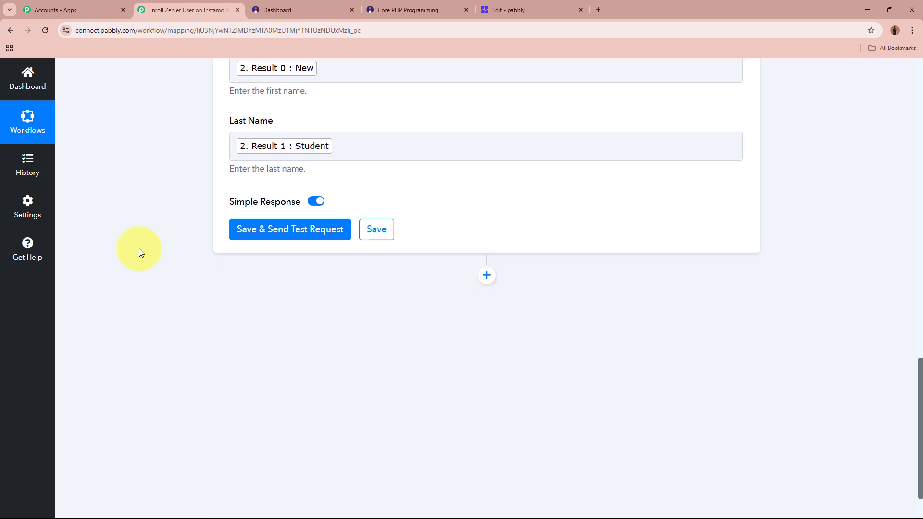
scroll(139, 249, "down", 1)
Save and test the Zenler enrolment step, confirming the success response and enrolment confirmation message
left_click(309, 202)
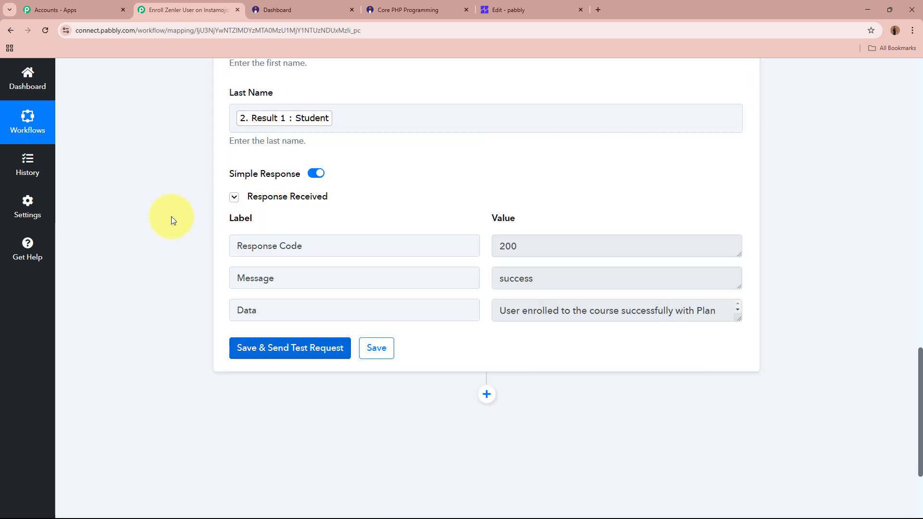
left_click_drag(319, 278, 181, 282)
left_click(492, 279)
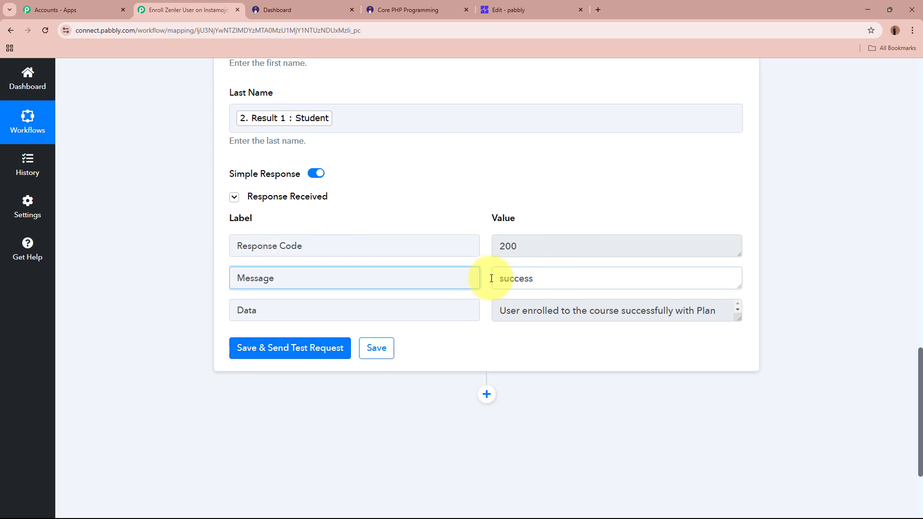
left_click_drag(491, 279, 761, 301)
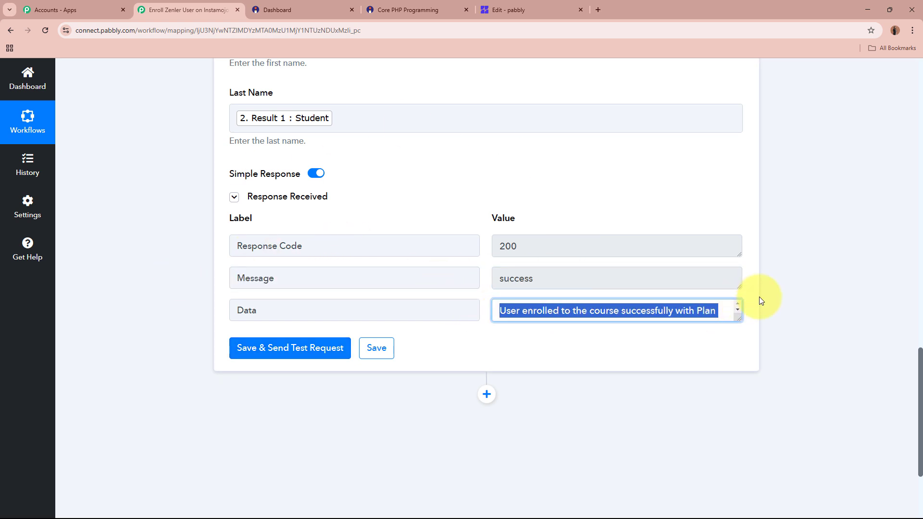
left_click(803, 293)
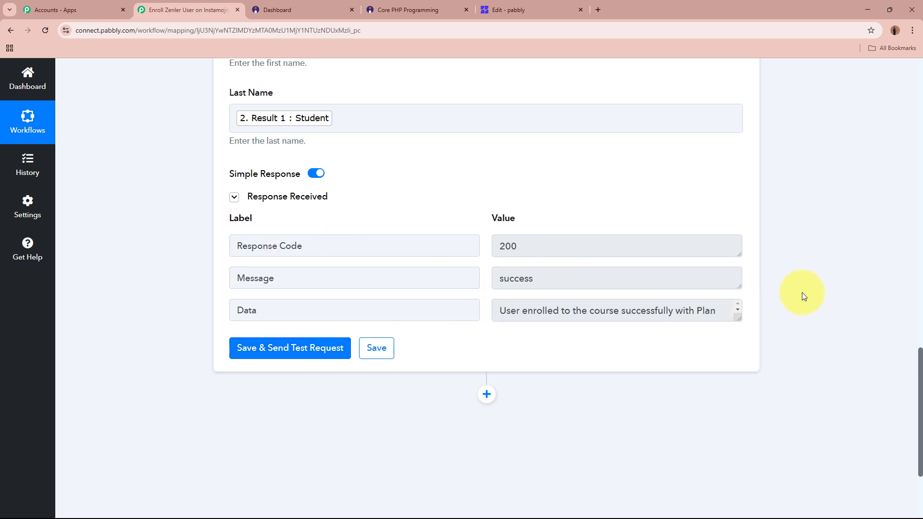
left_click(540, 10)
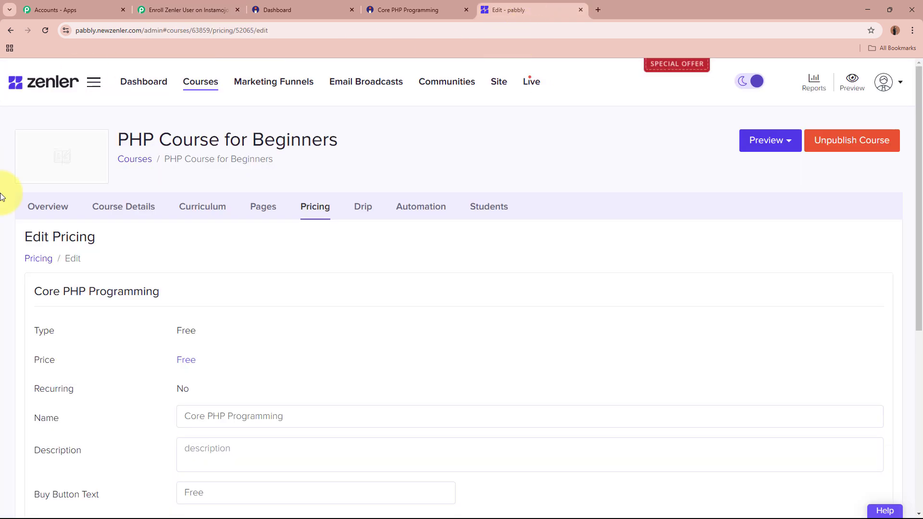
Check the PHP Course for Beginners student list for the new student's email
left_click_drag(119, 140, 347, 138)
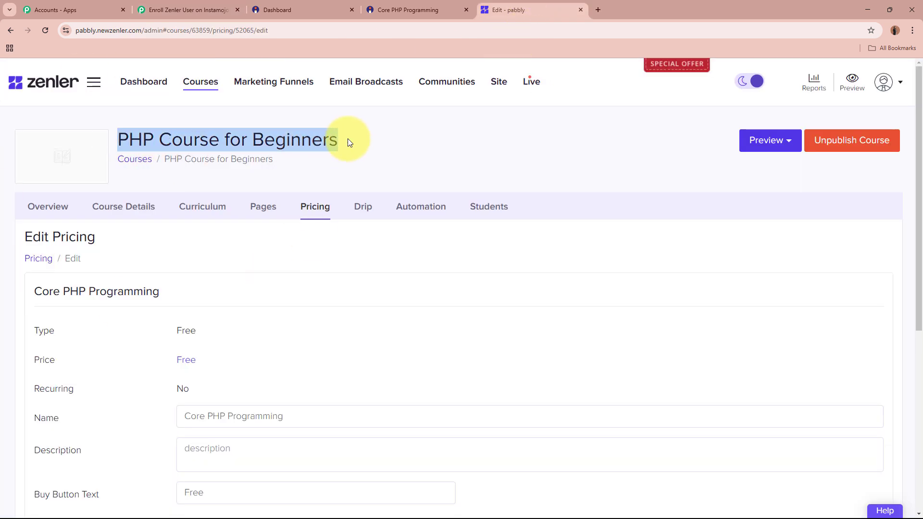
left_click(347, 138)
left_click(489, 206)
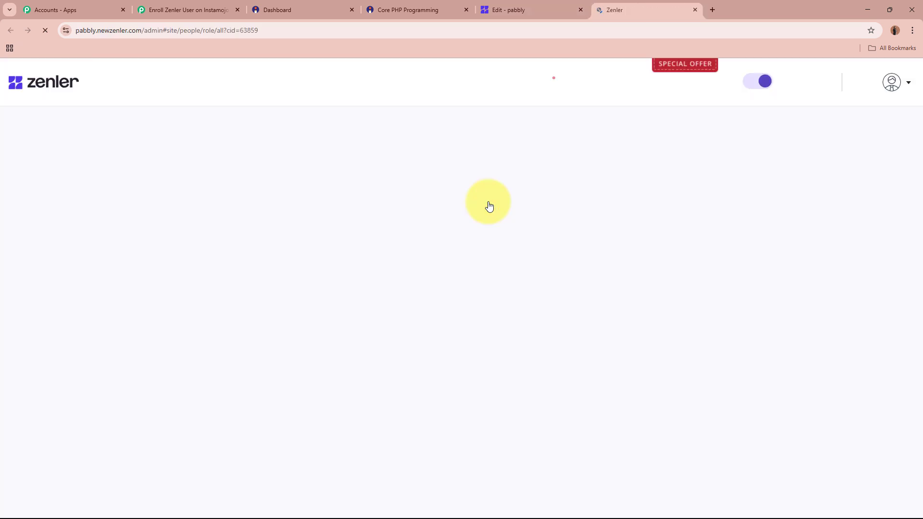
scroll(487, 200, "down", 2)
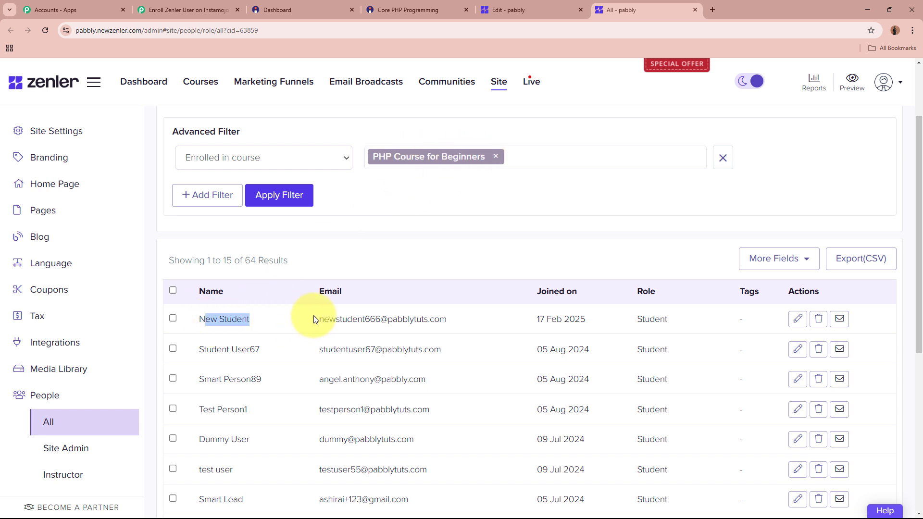
left_click_drag(318, 319, 453, 320)
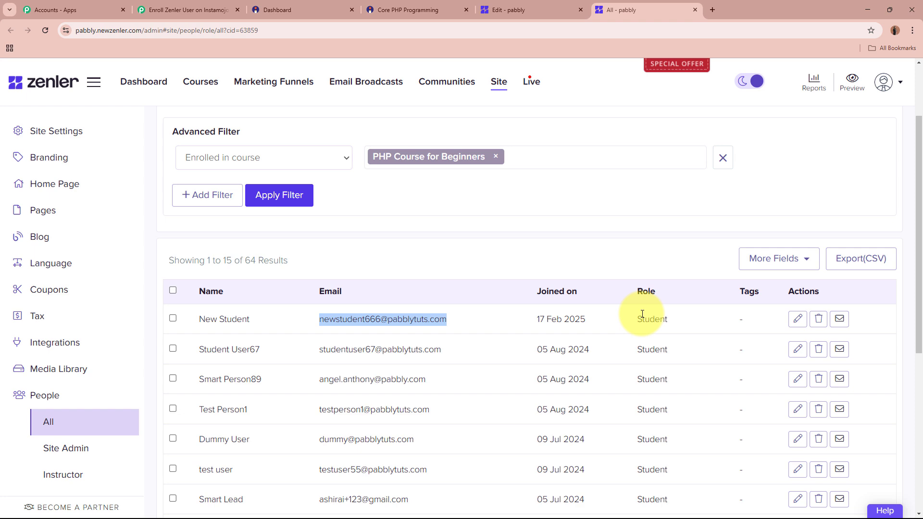
left_click(320, 6)
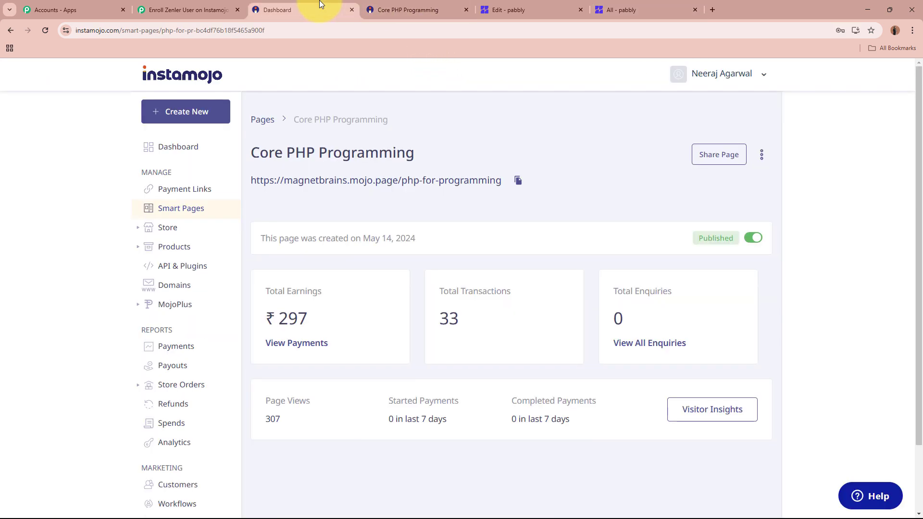
left_click(620, 7)
left_click(162, 6)
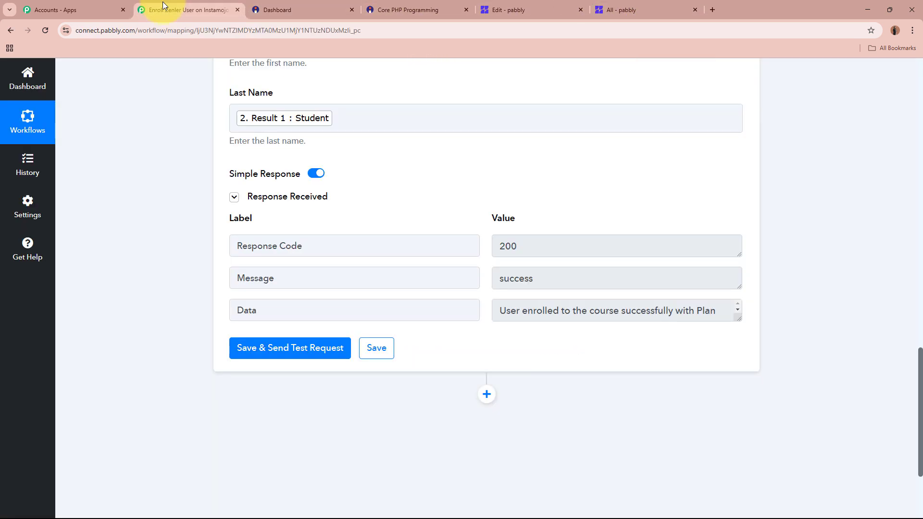
scroll(165, 264, "up", 12)
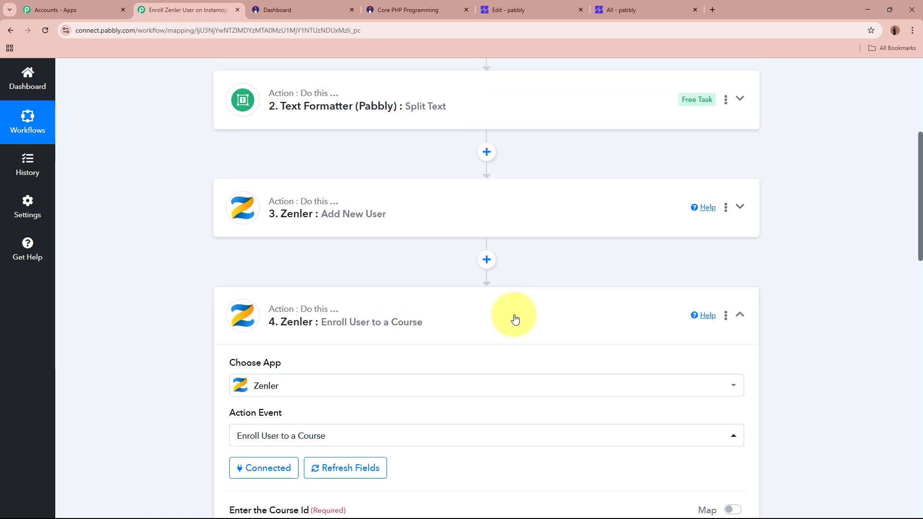
scroll(515, 318, "up", 6)
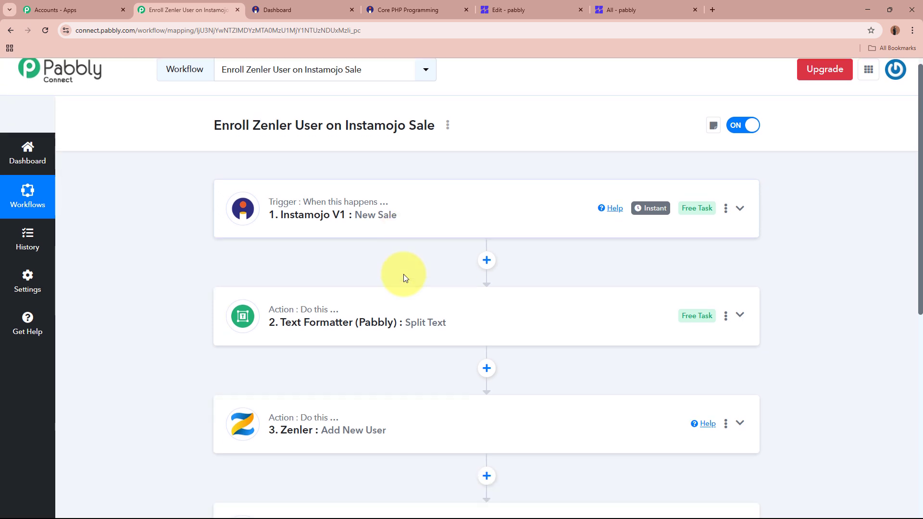
scroll(403, 274, "down", 5)
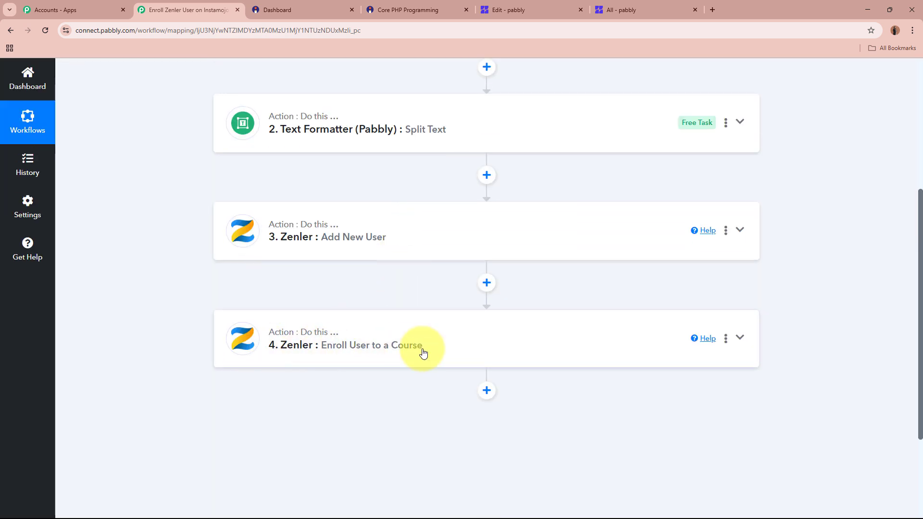
scroll(423, 350, "up", 5)
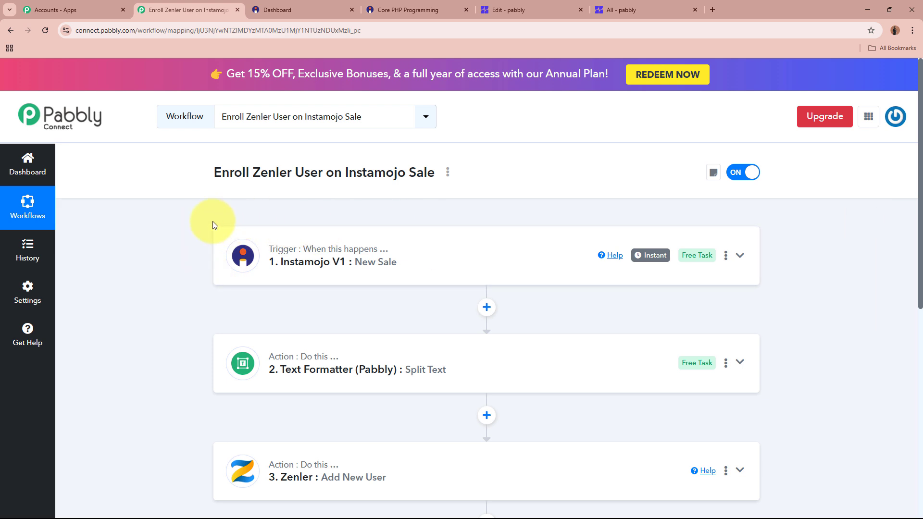
scroll(214, 225, "down", 4)
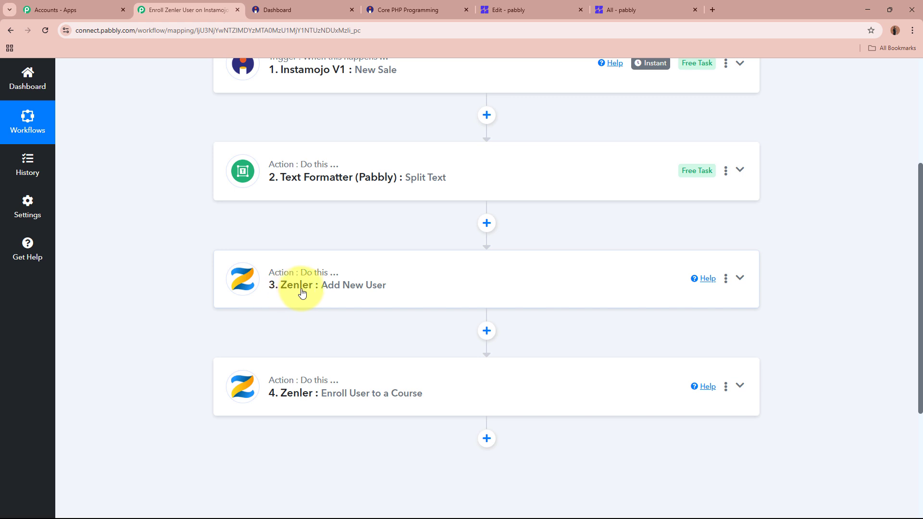
scroll(384, 340, "down", 1)
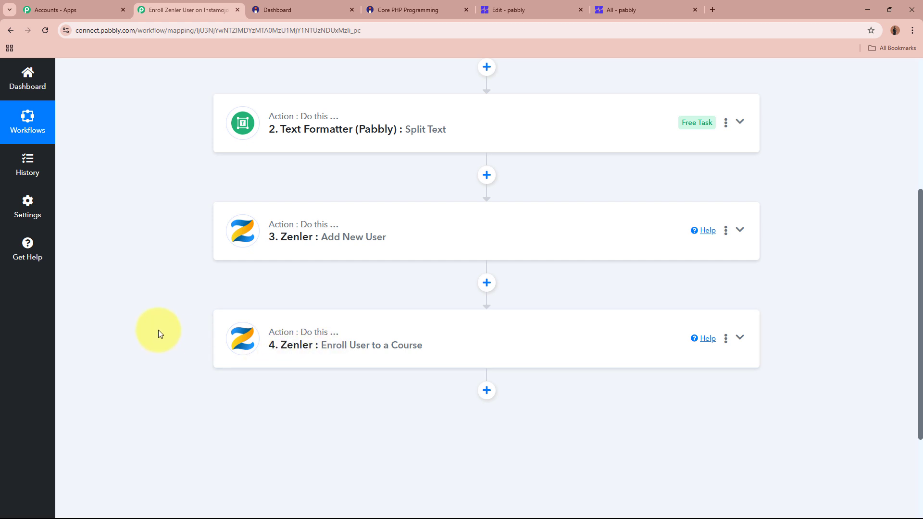
scroll(157, 330, "up", 5)
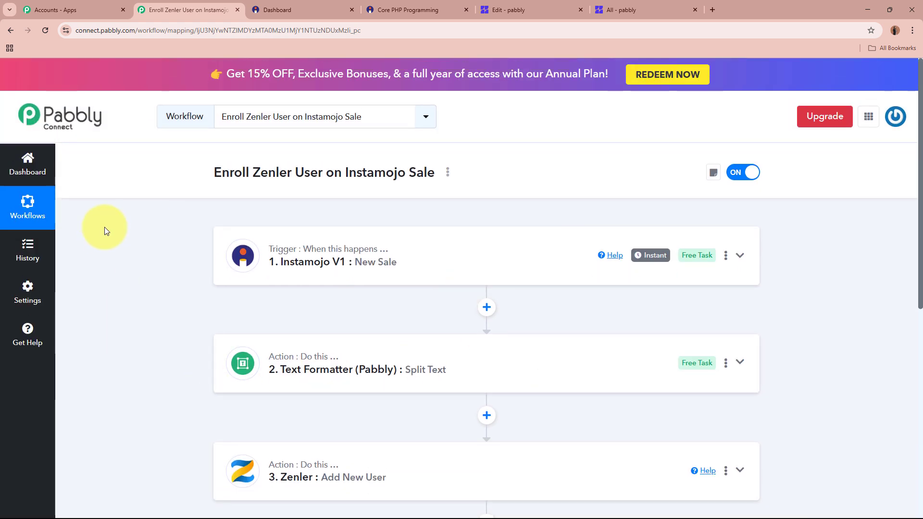